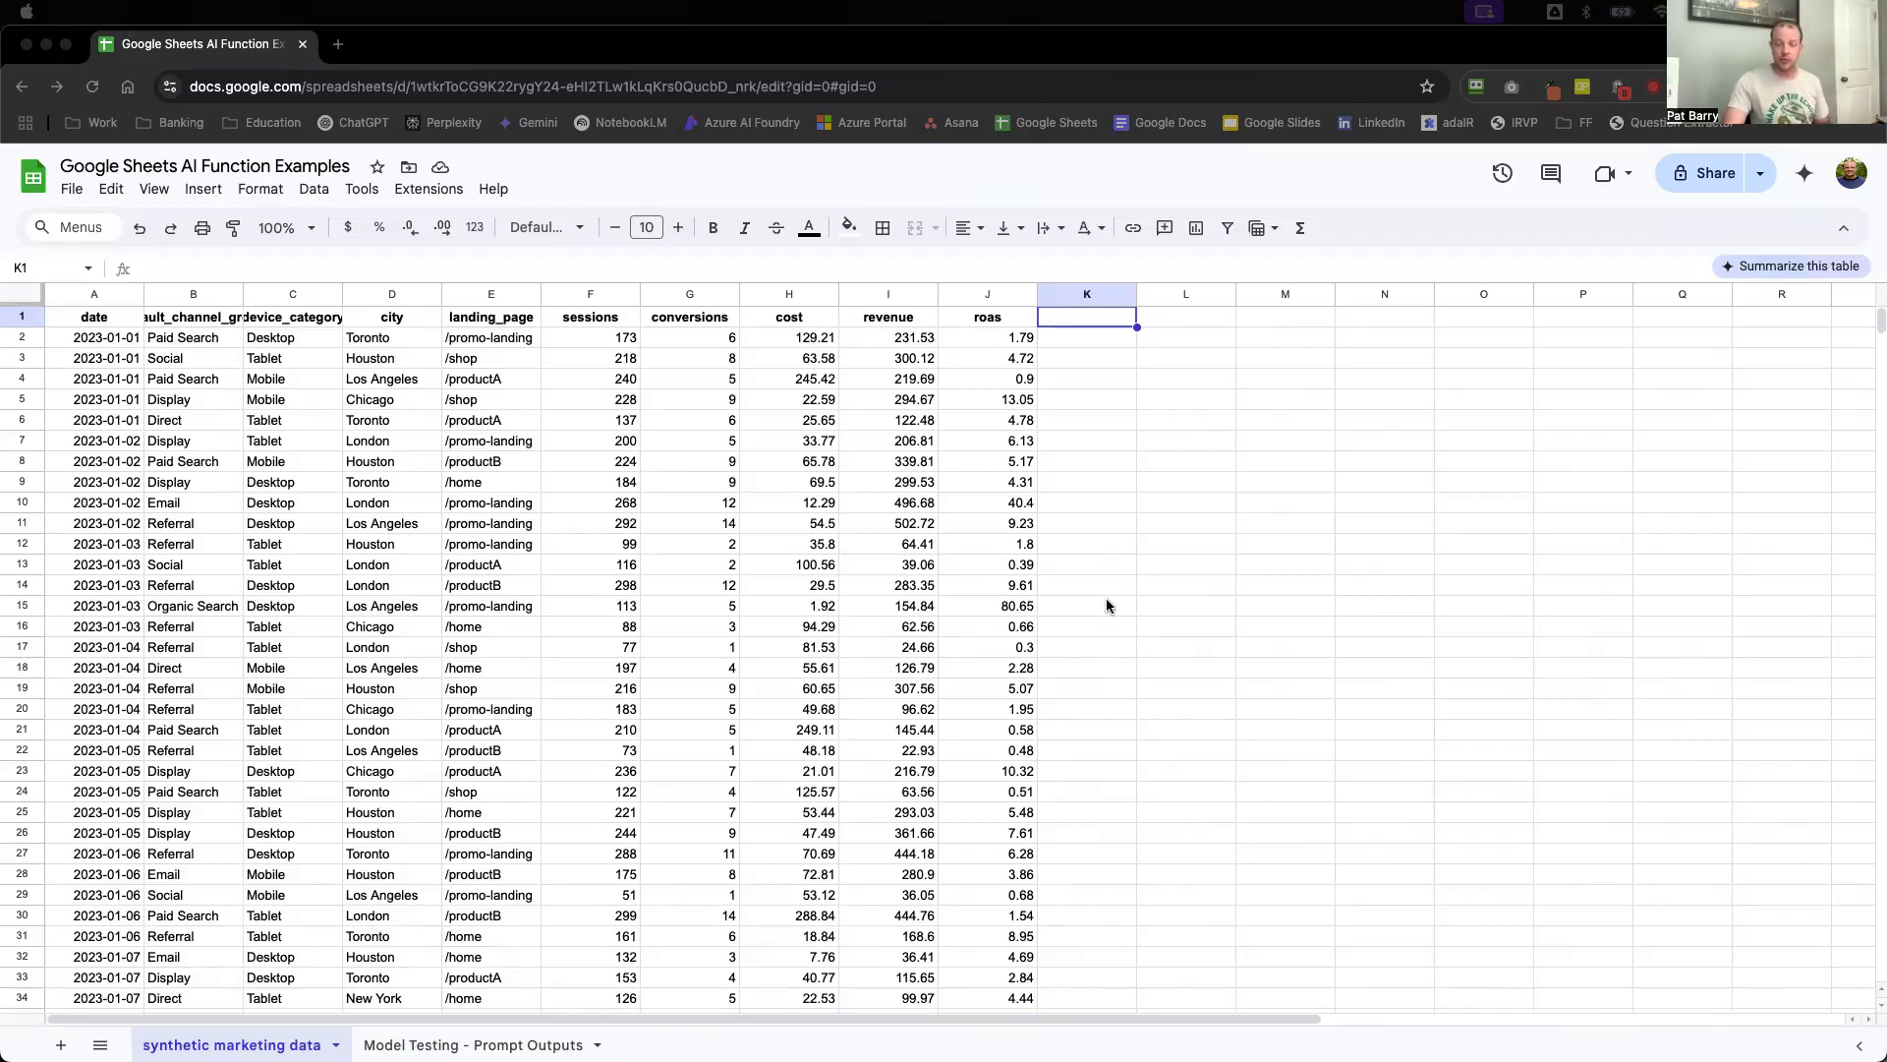
Look over the Model Testing - Prompt Outputs sheet and return to the synthetic marketing data sheet.
click(436, 1042)
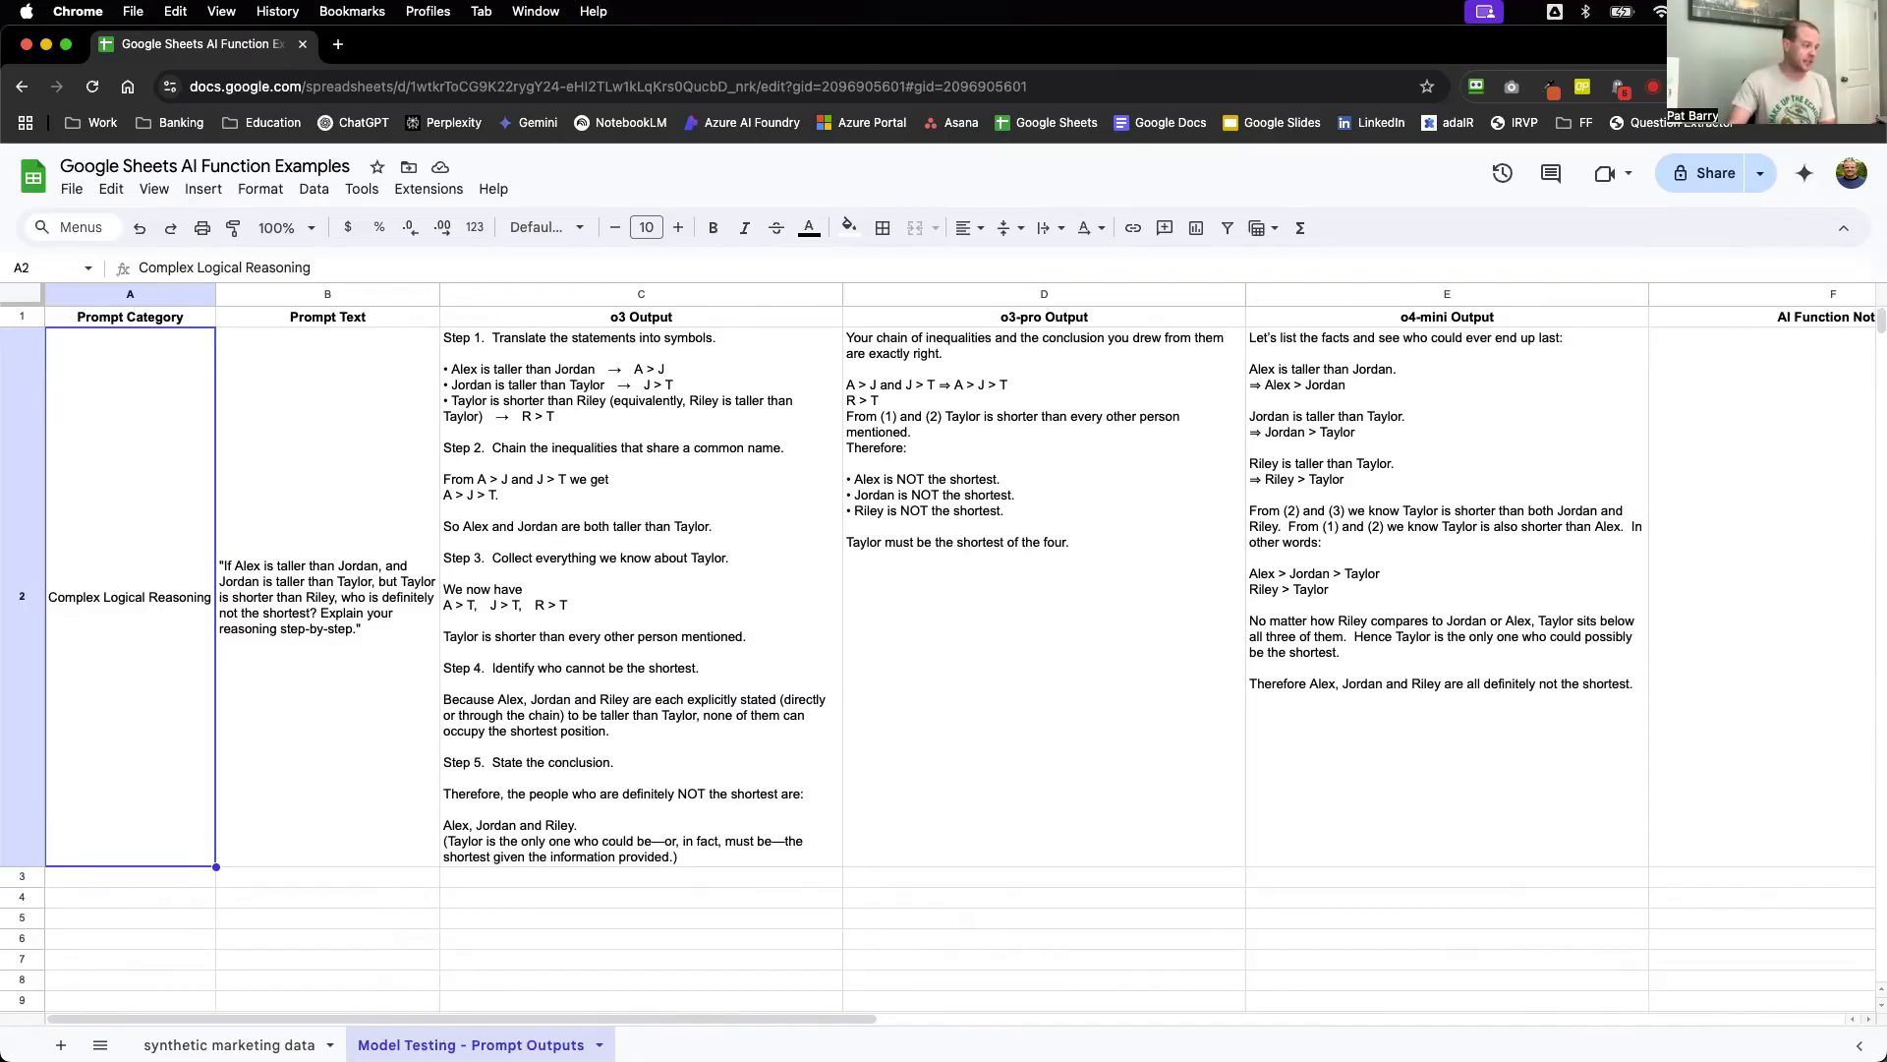
click(229, 1044)
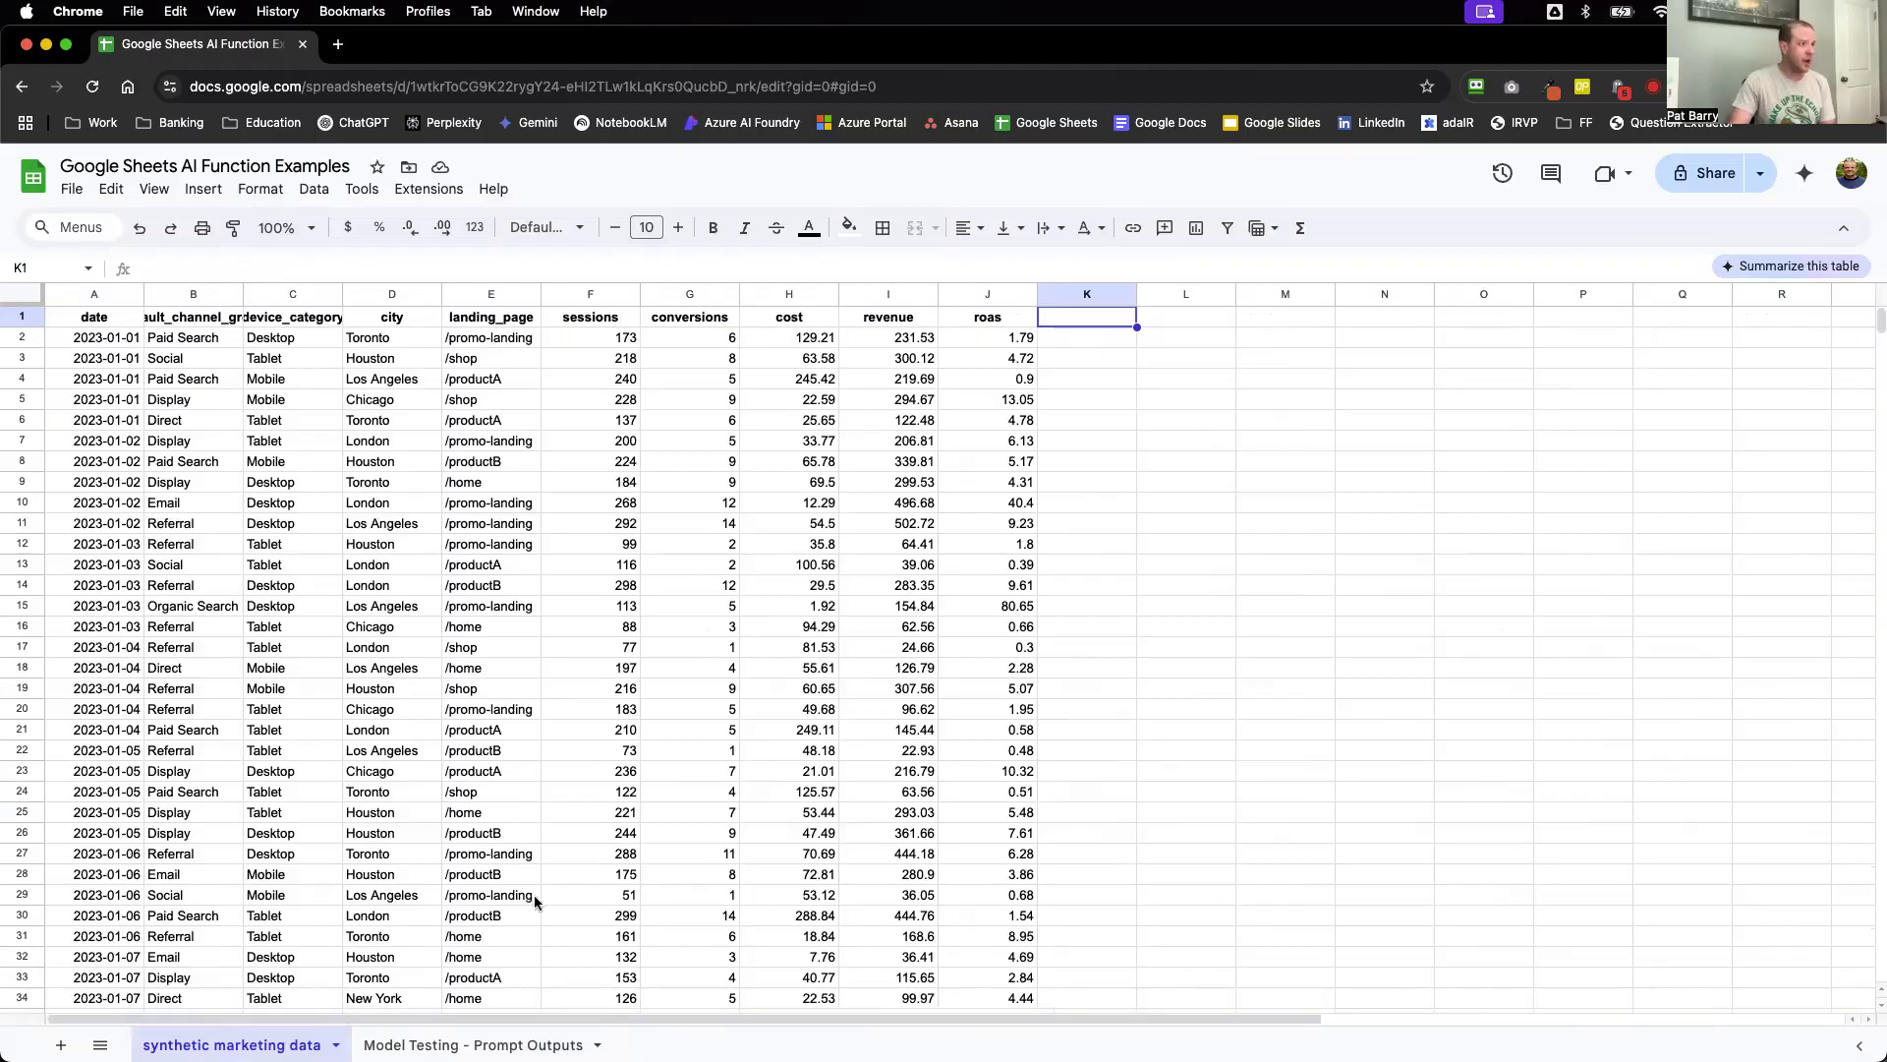
Start an AI function formula in cell L2 and review its syntax help and examples.
click(1198, 340)
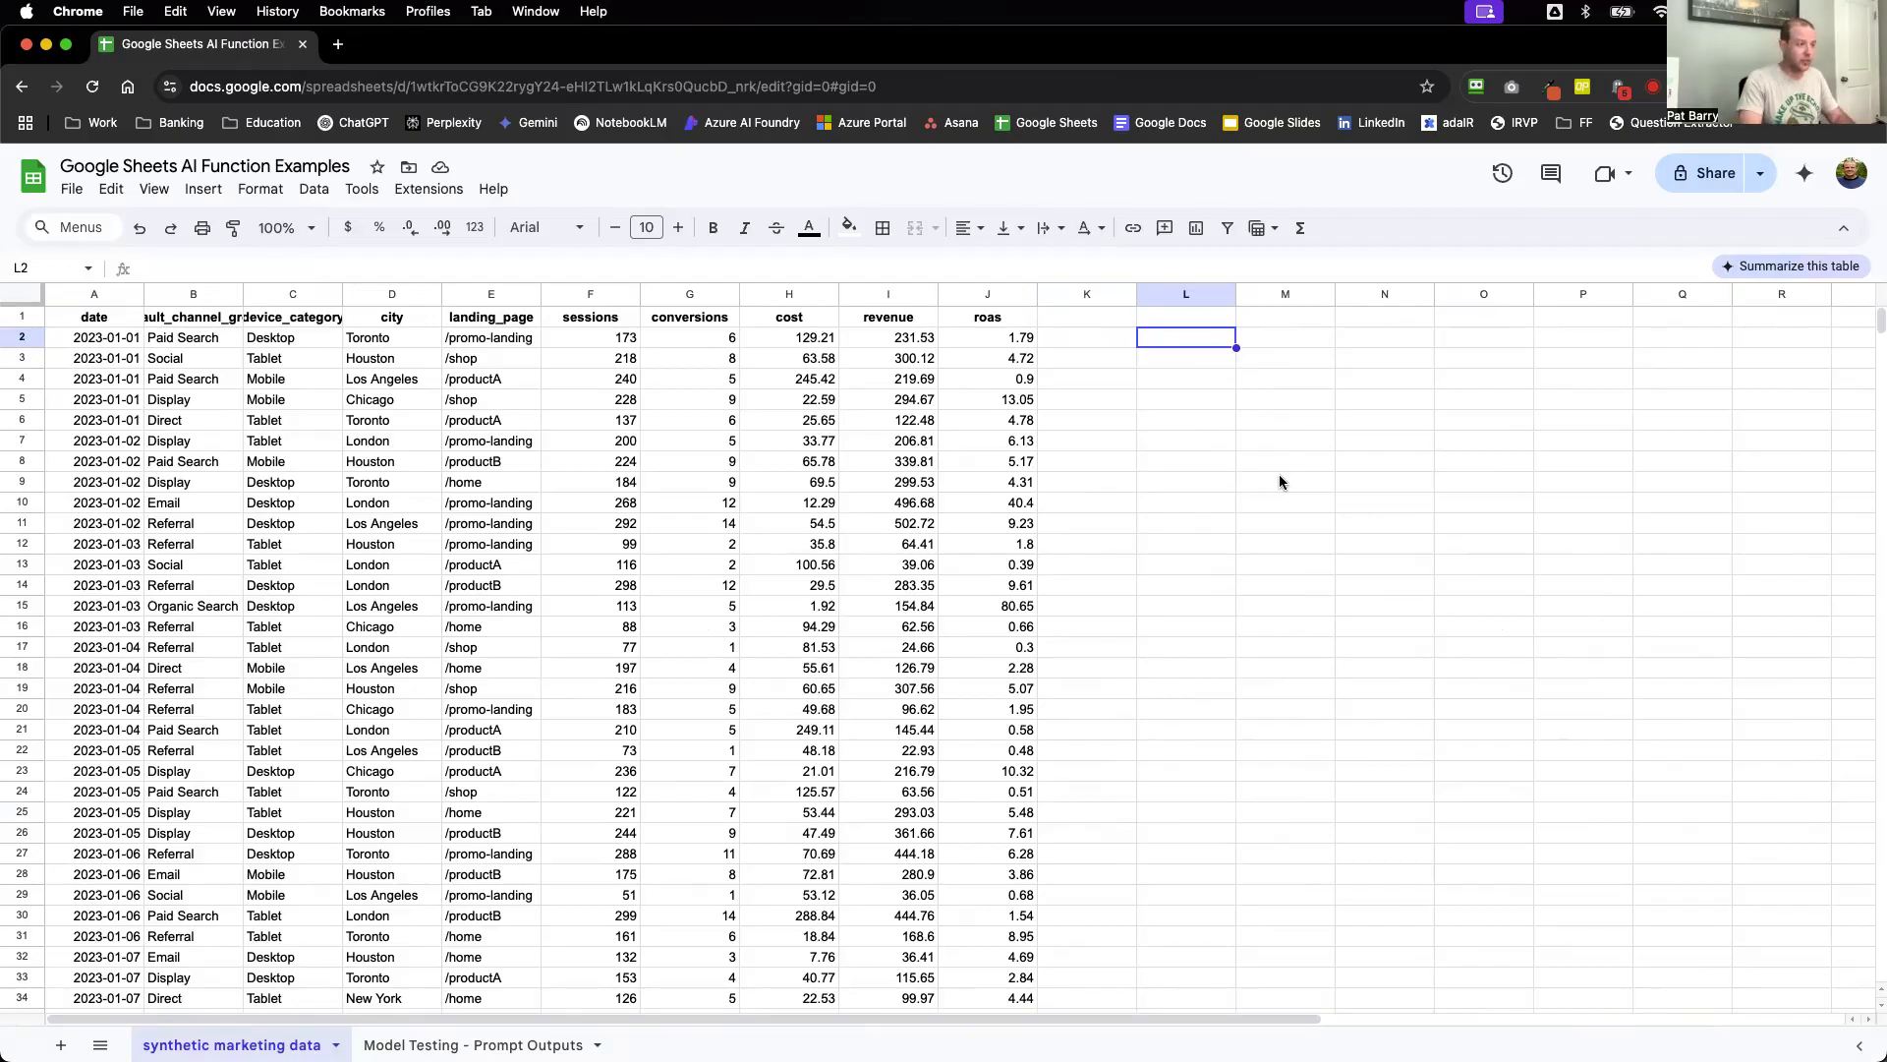
text(=AI)
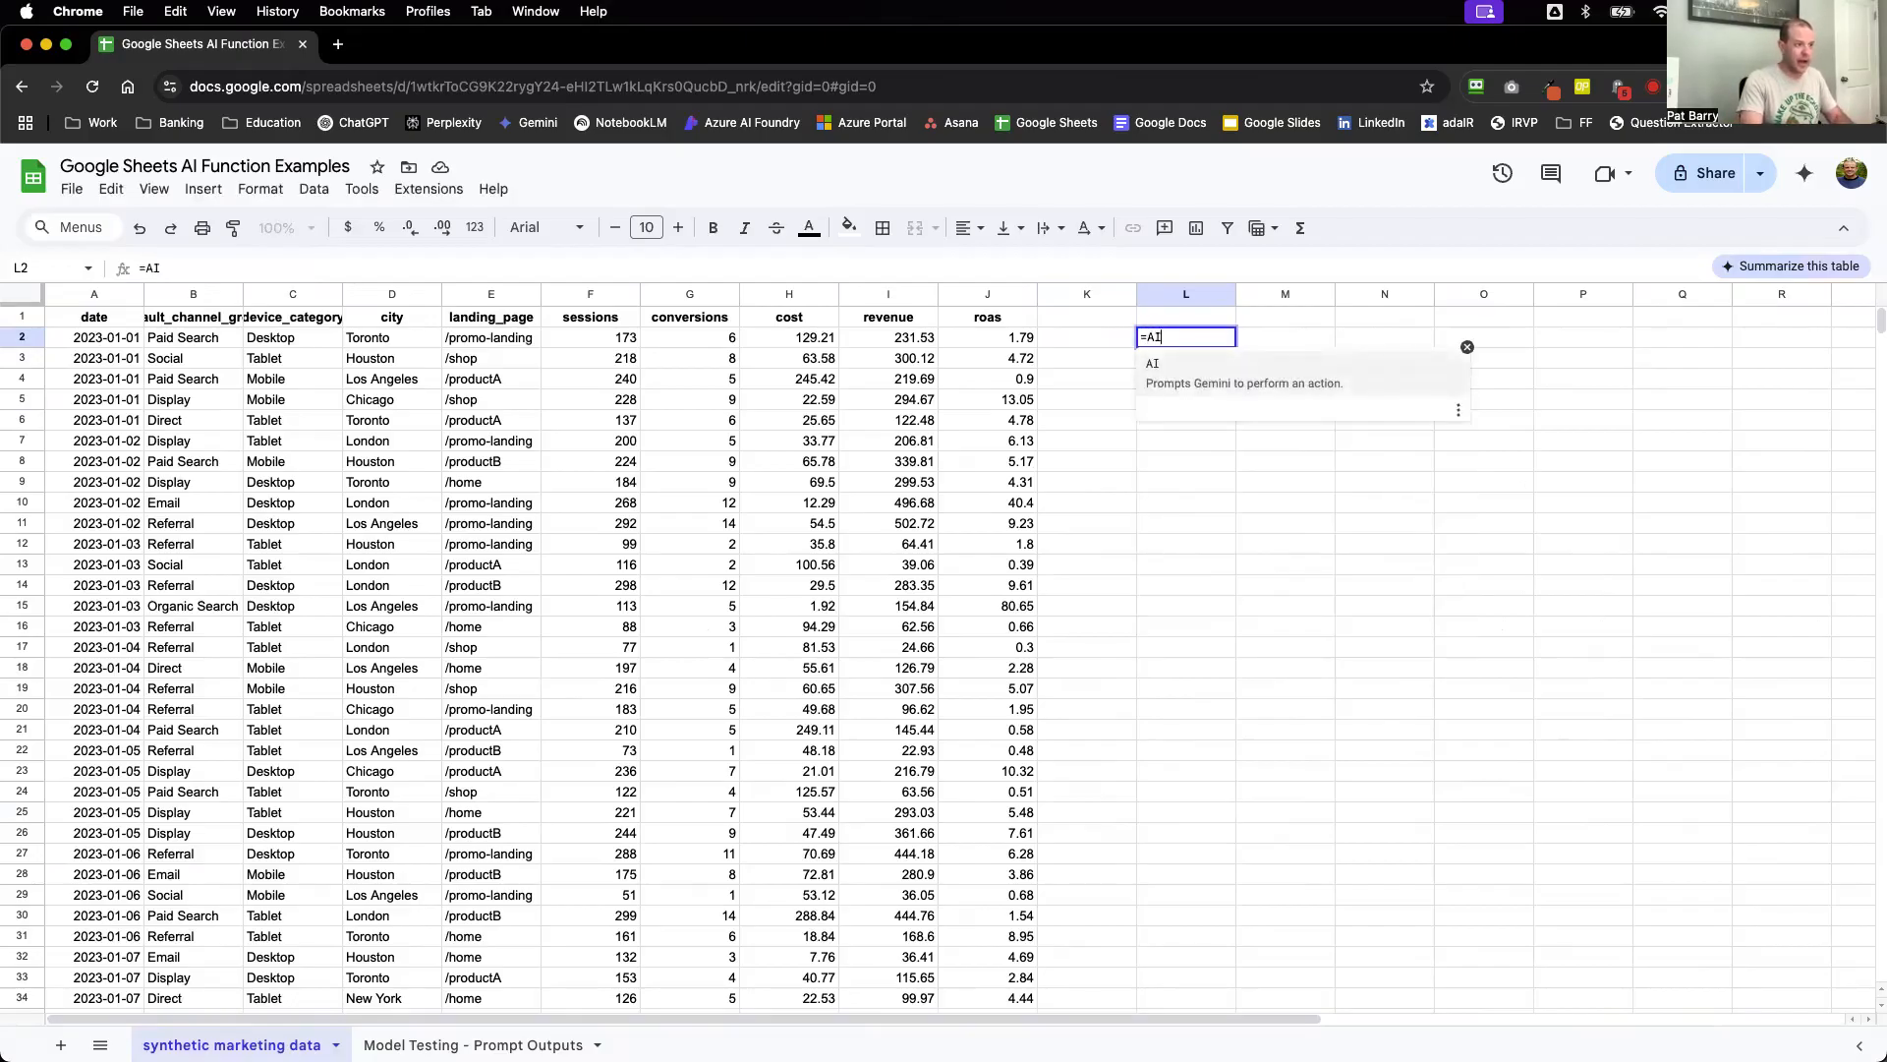
text(()
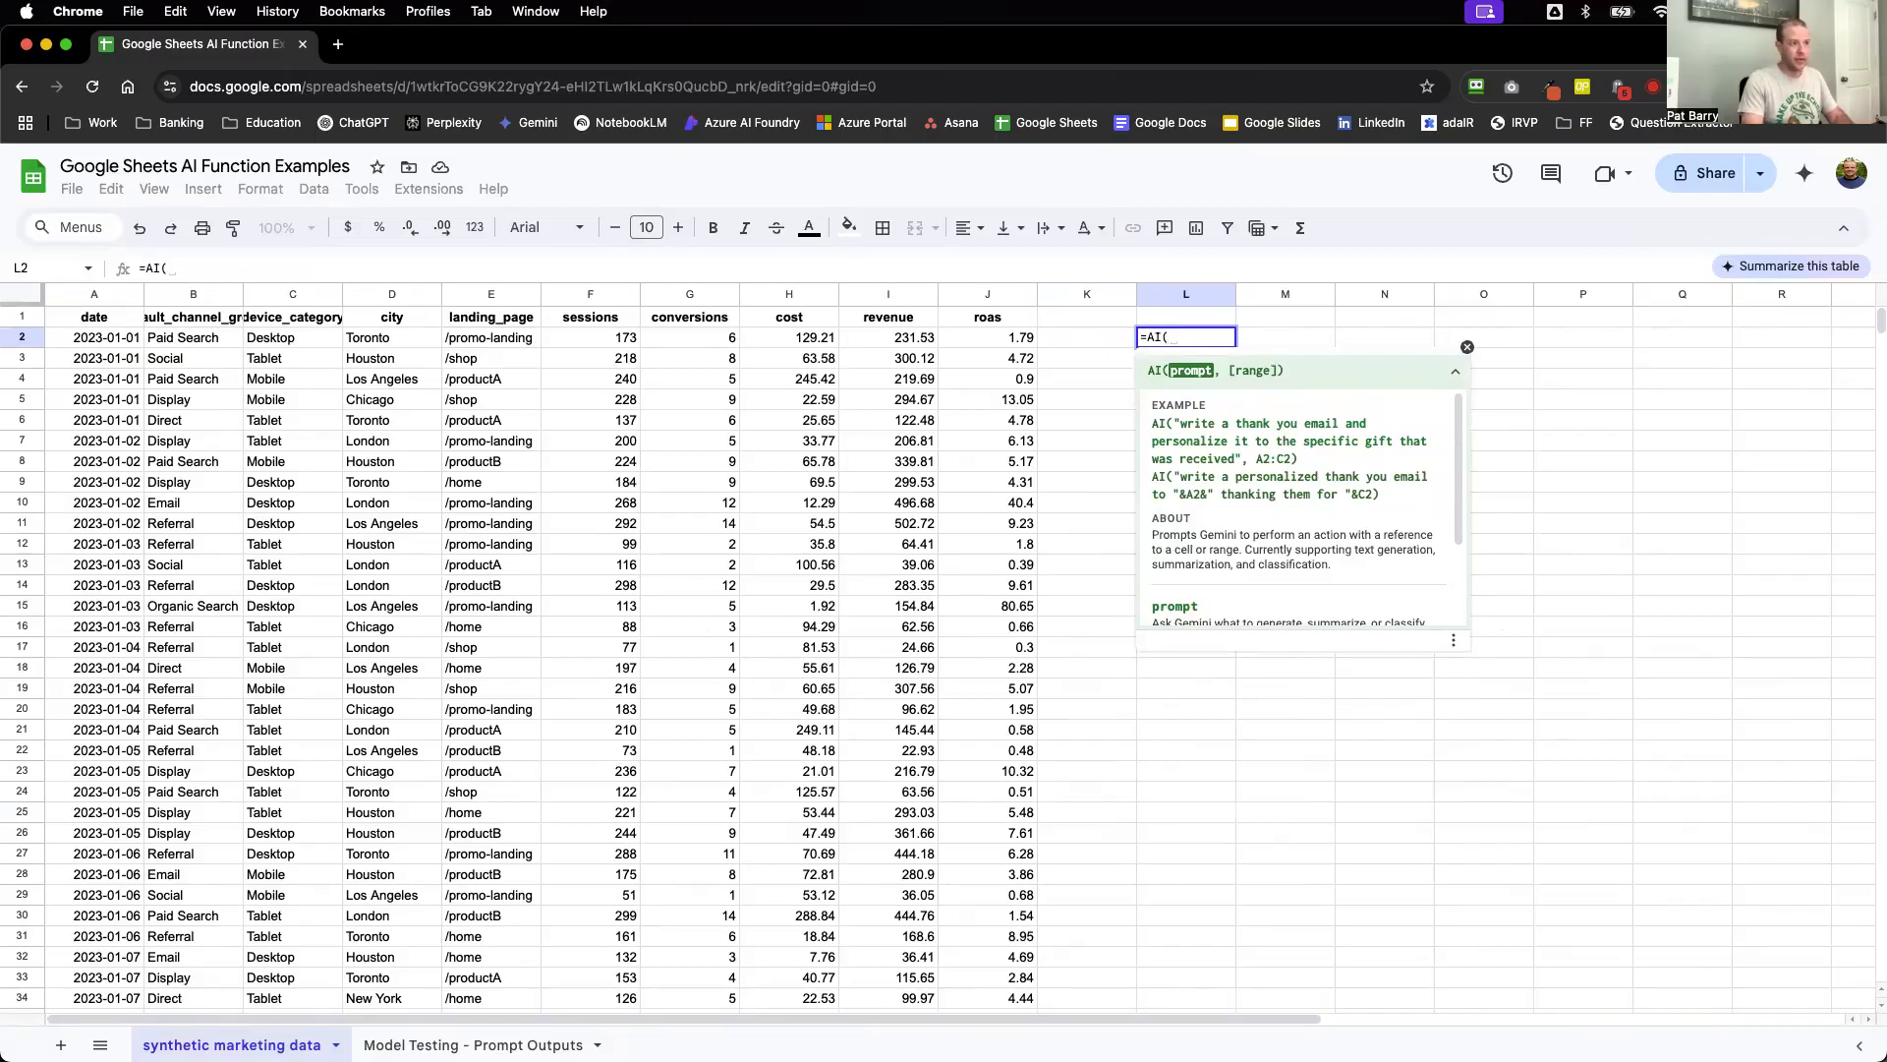
click(1455, 644)
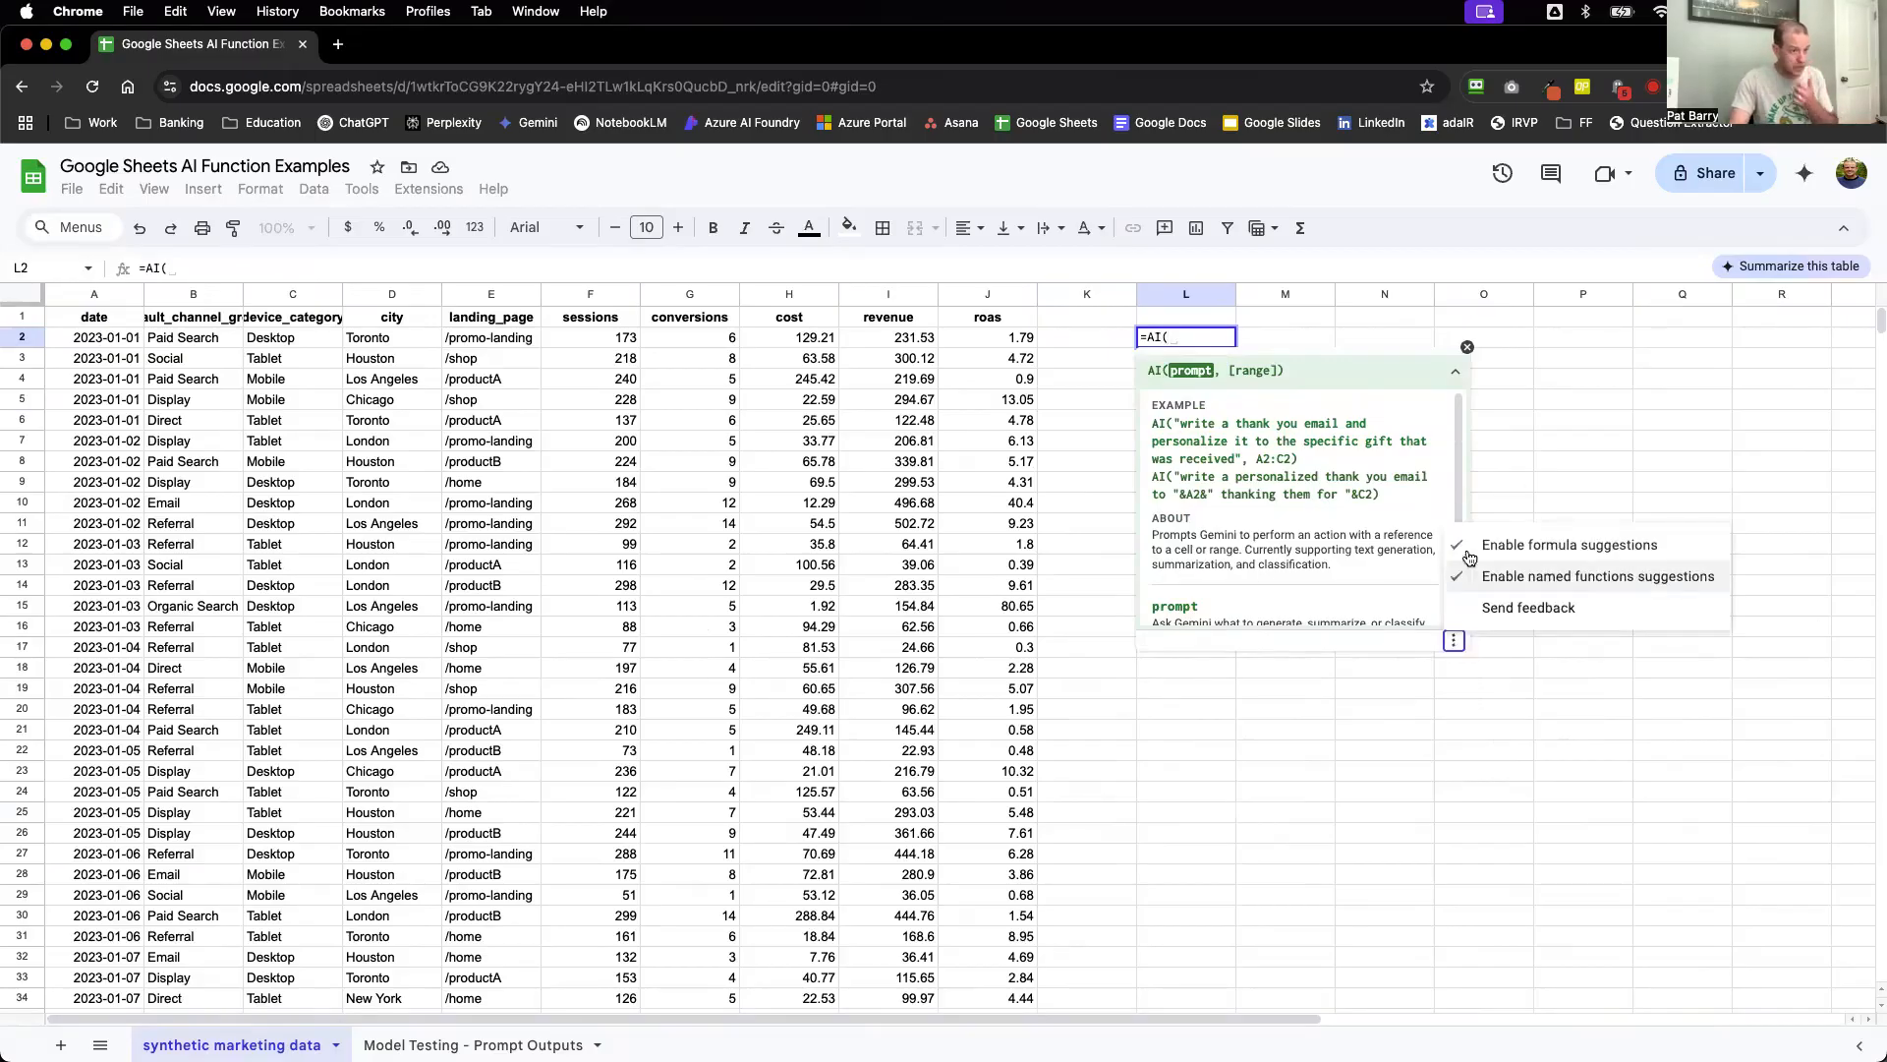
click(1339, 495)
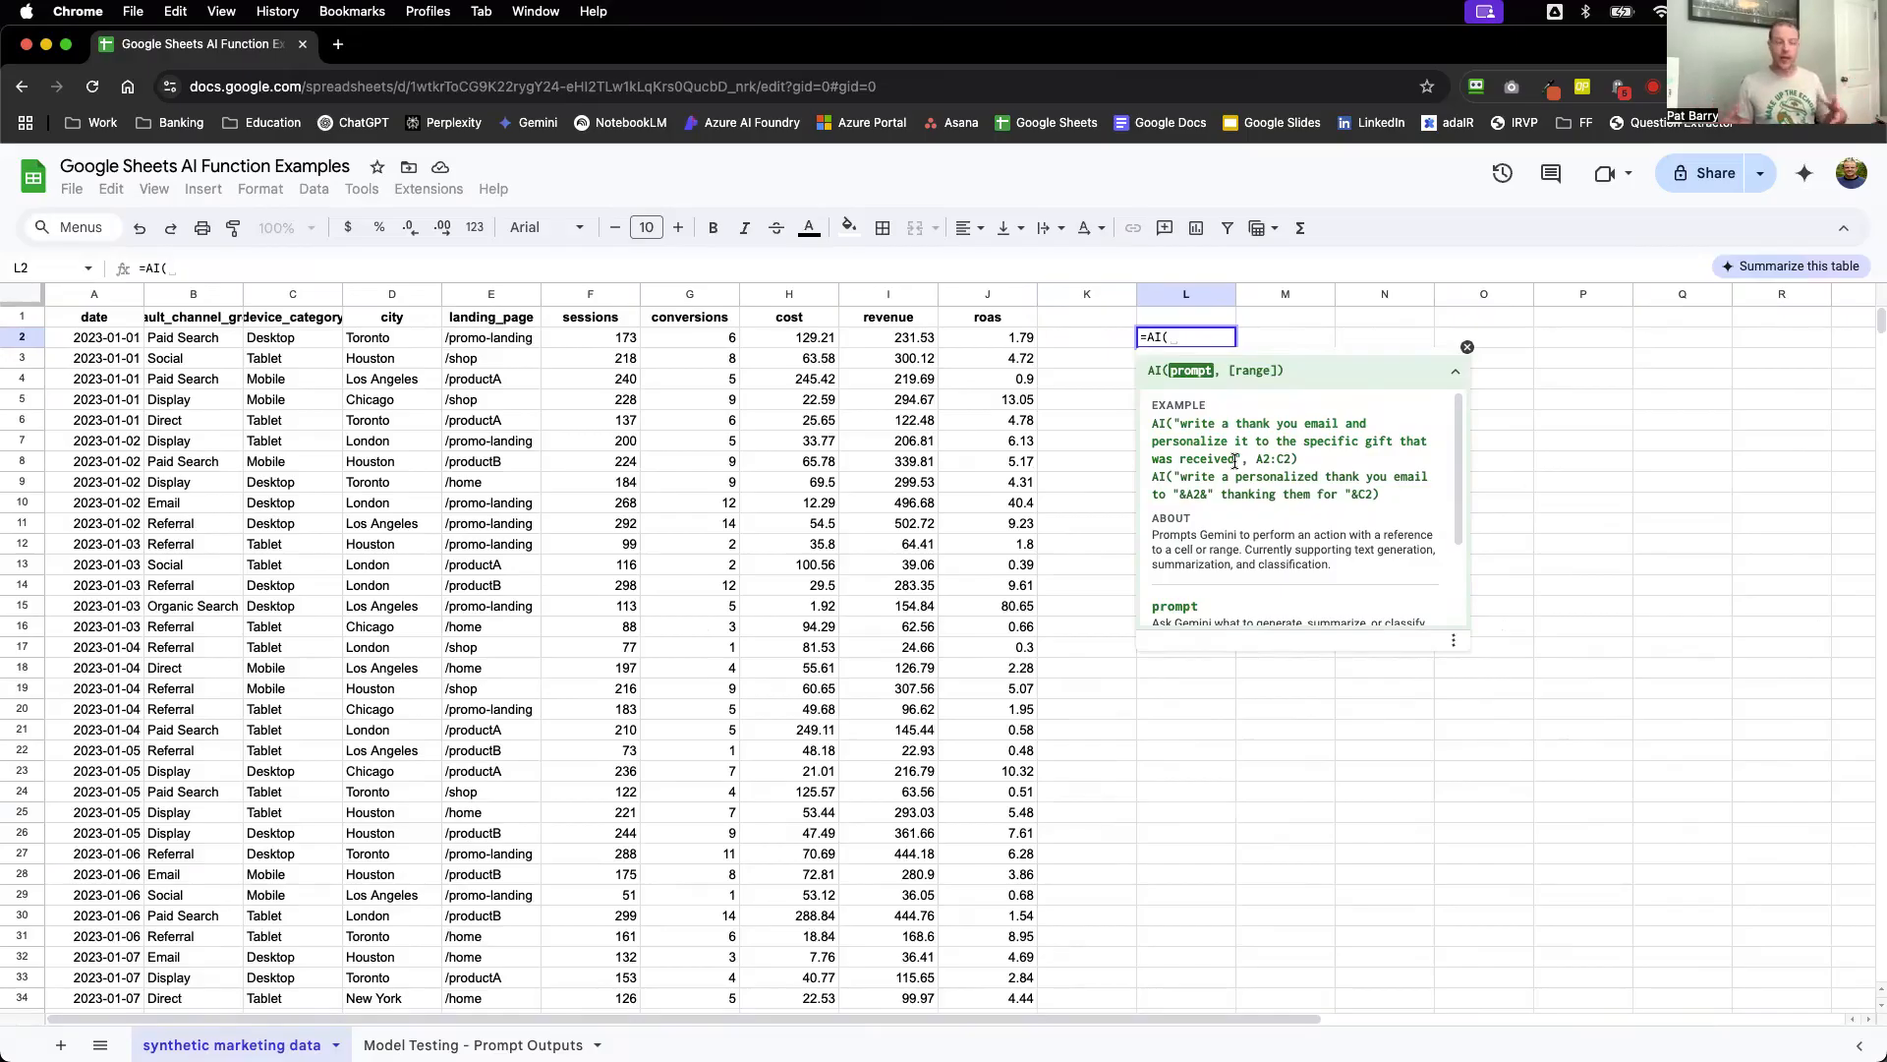
scroll(1276, 487, down, 2)
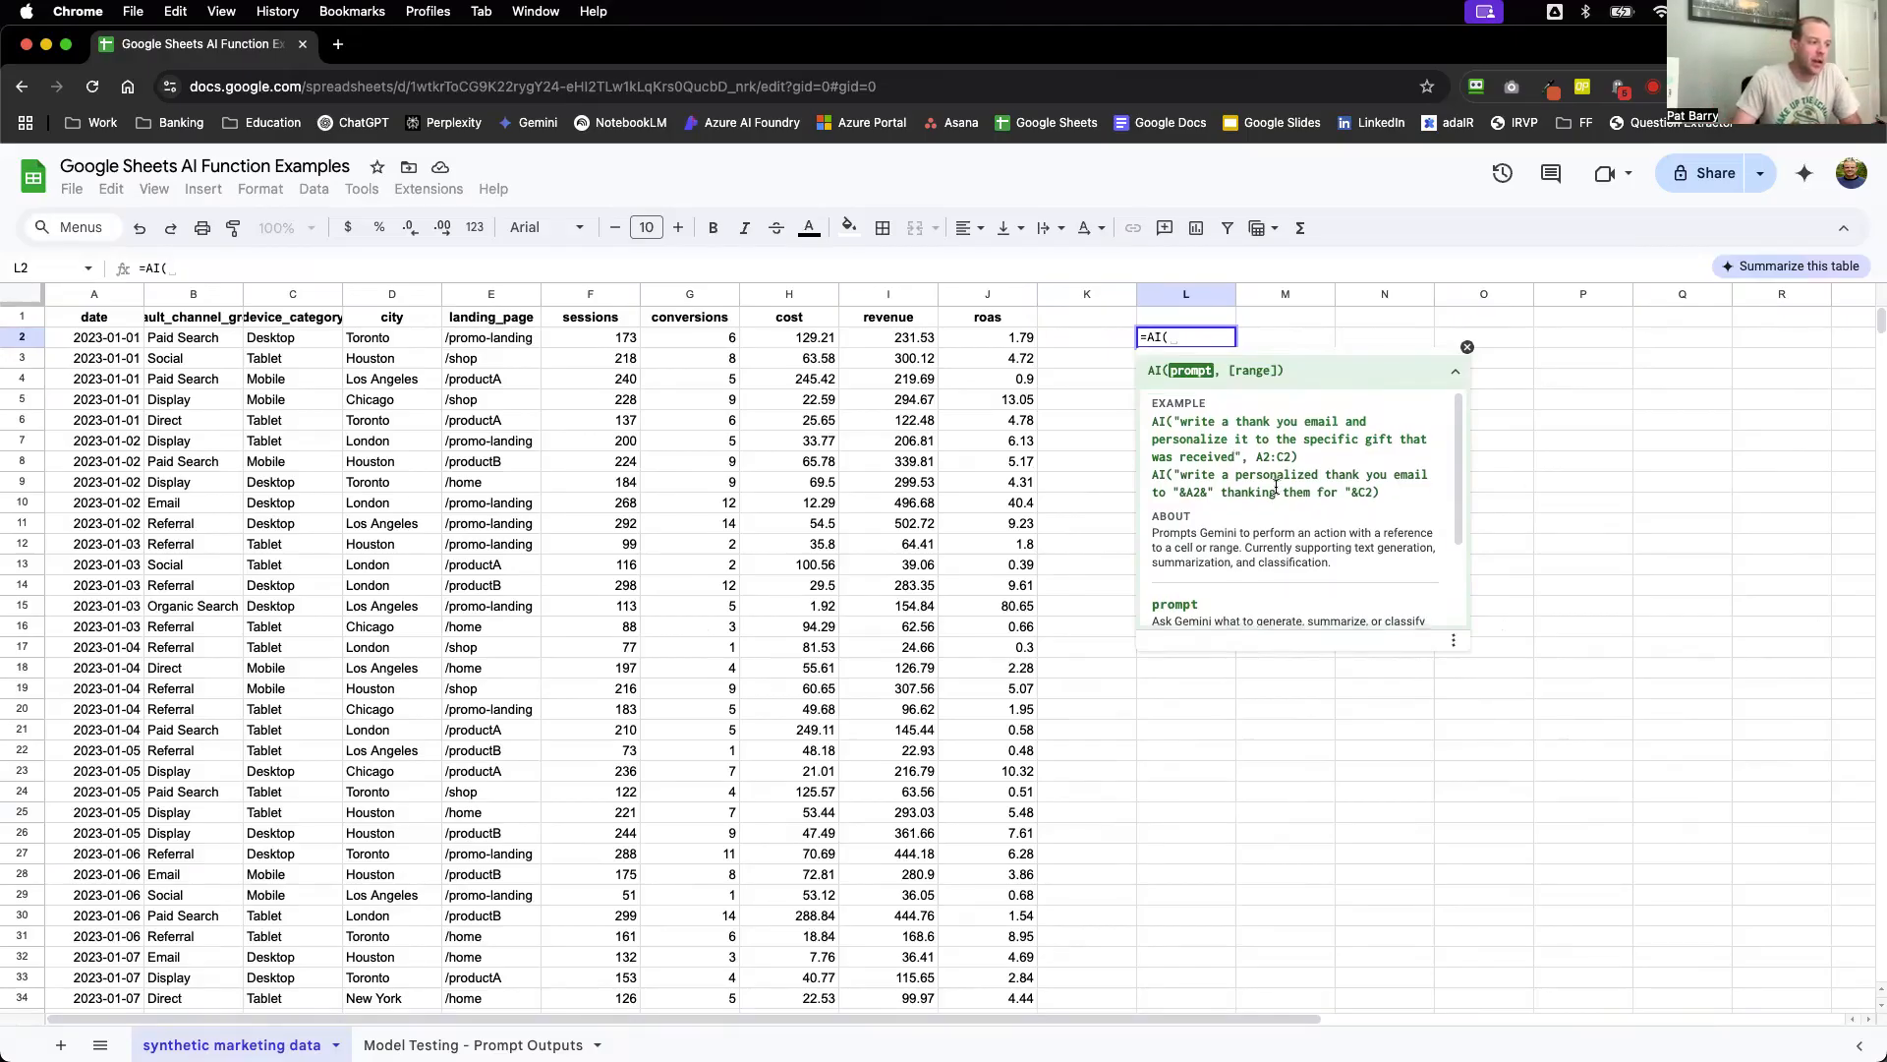
scroll(1276, 491, up, 2)
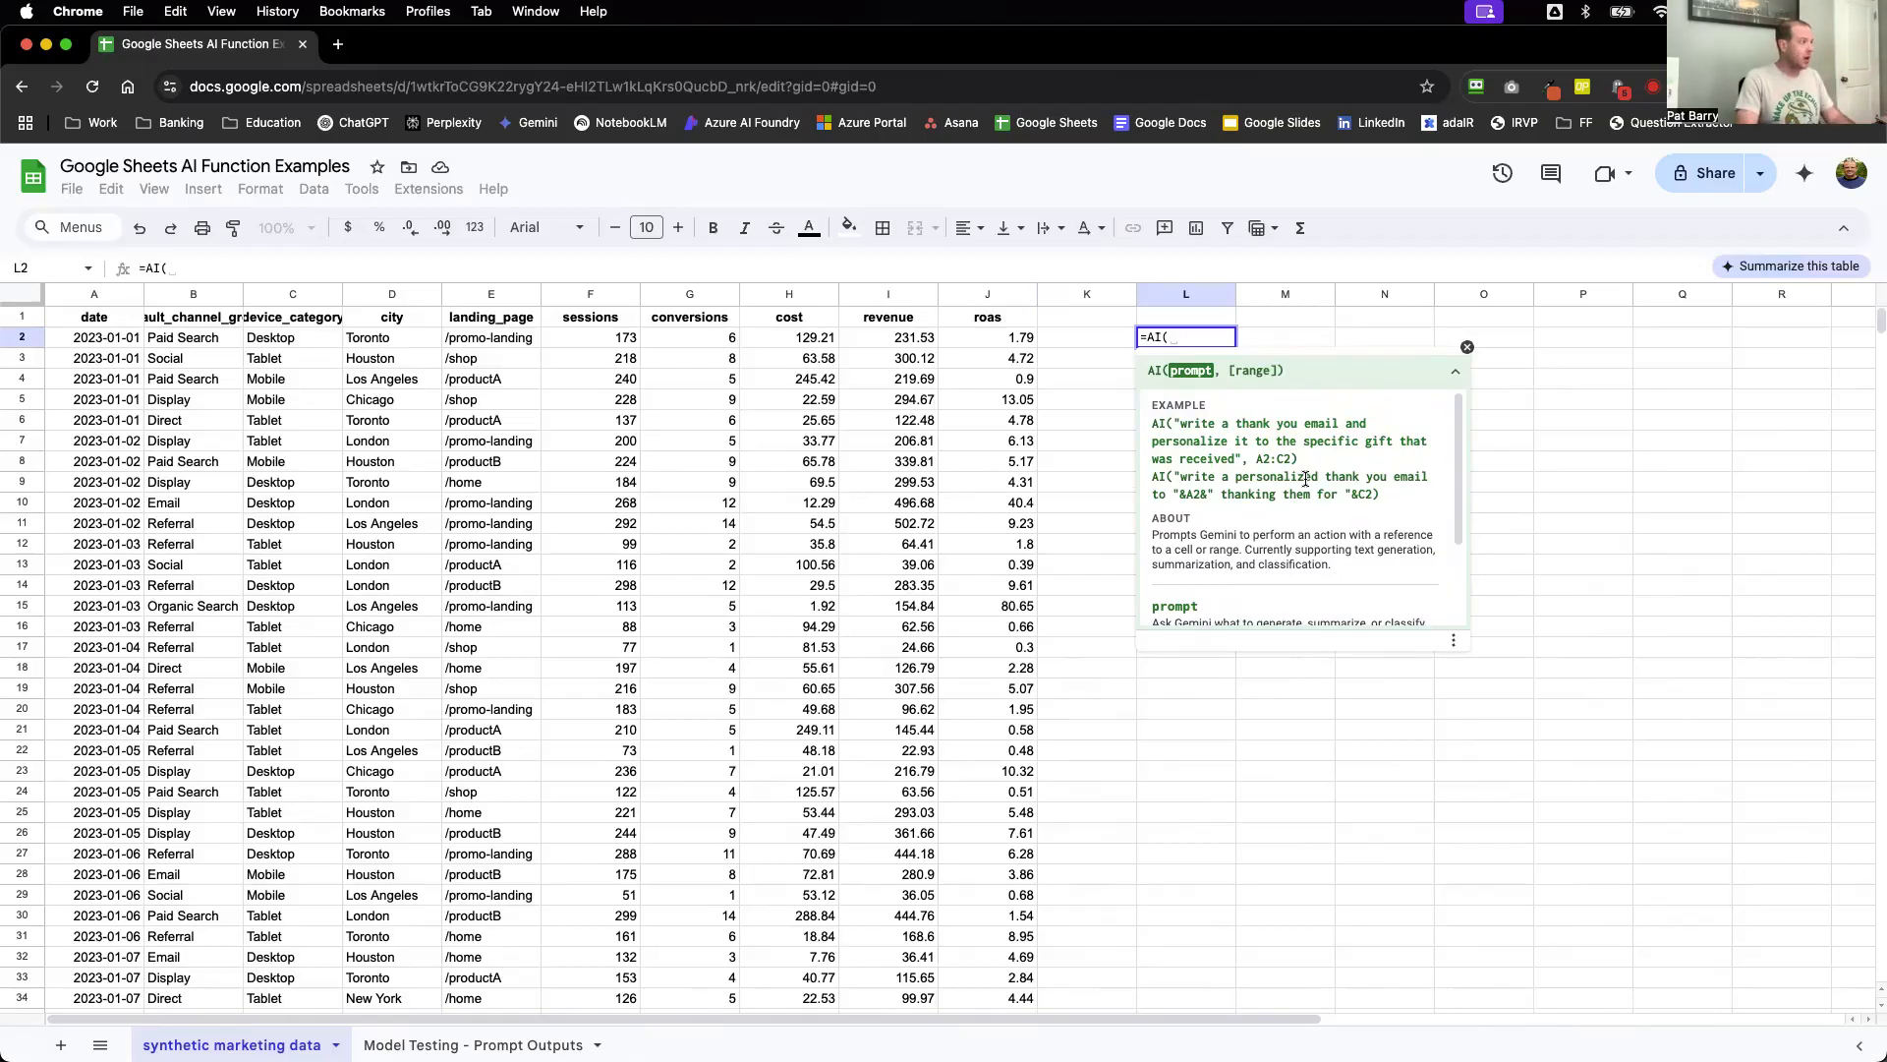
Enter "tell me which device_category has the highest average roas" as the prompt argument of the AI function in L2.
click(535, 265)
text(")
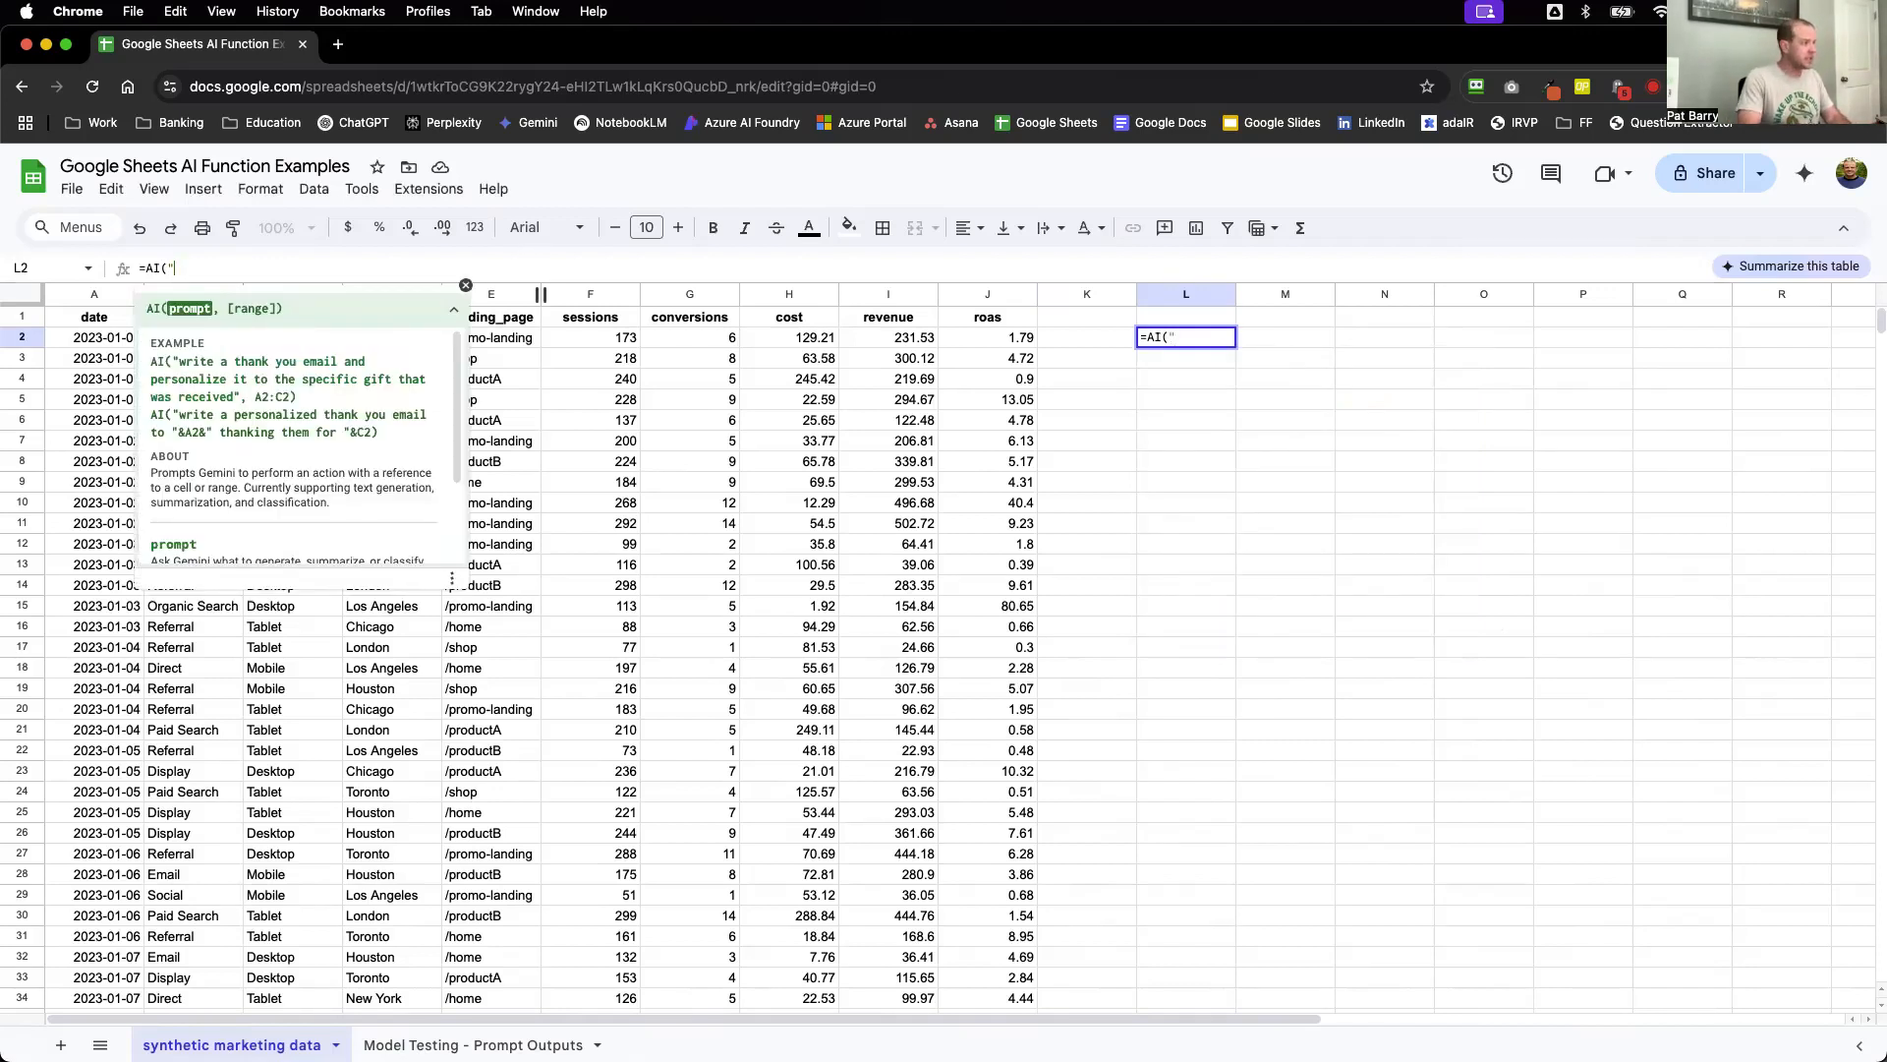
text(tell me)
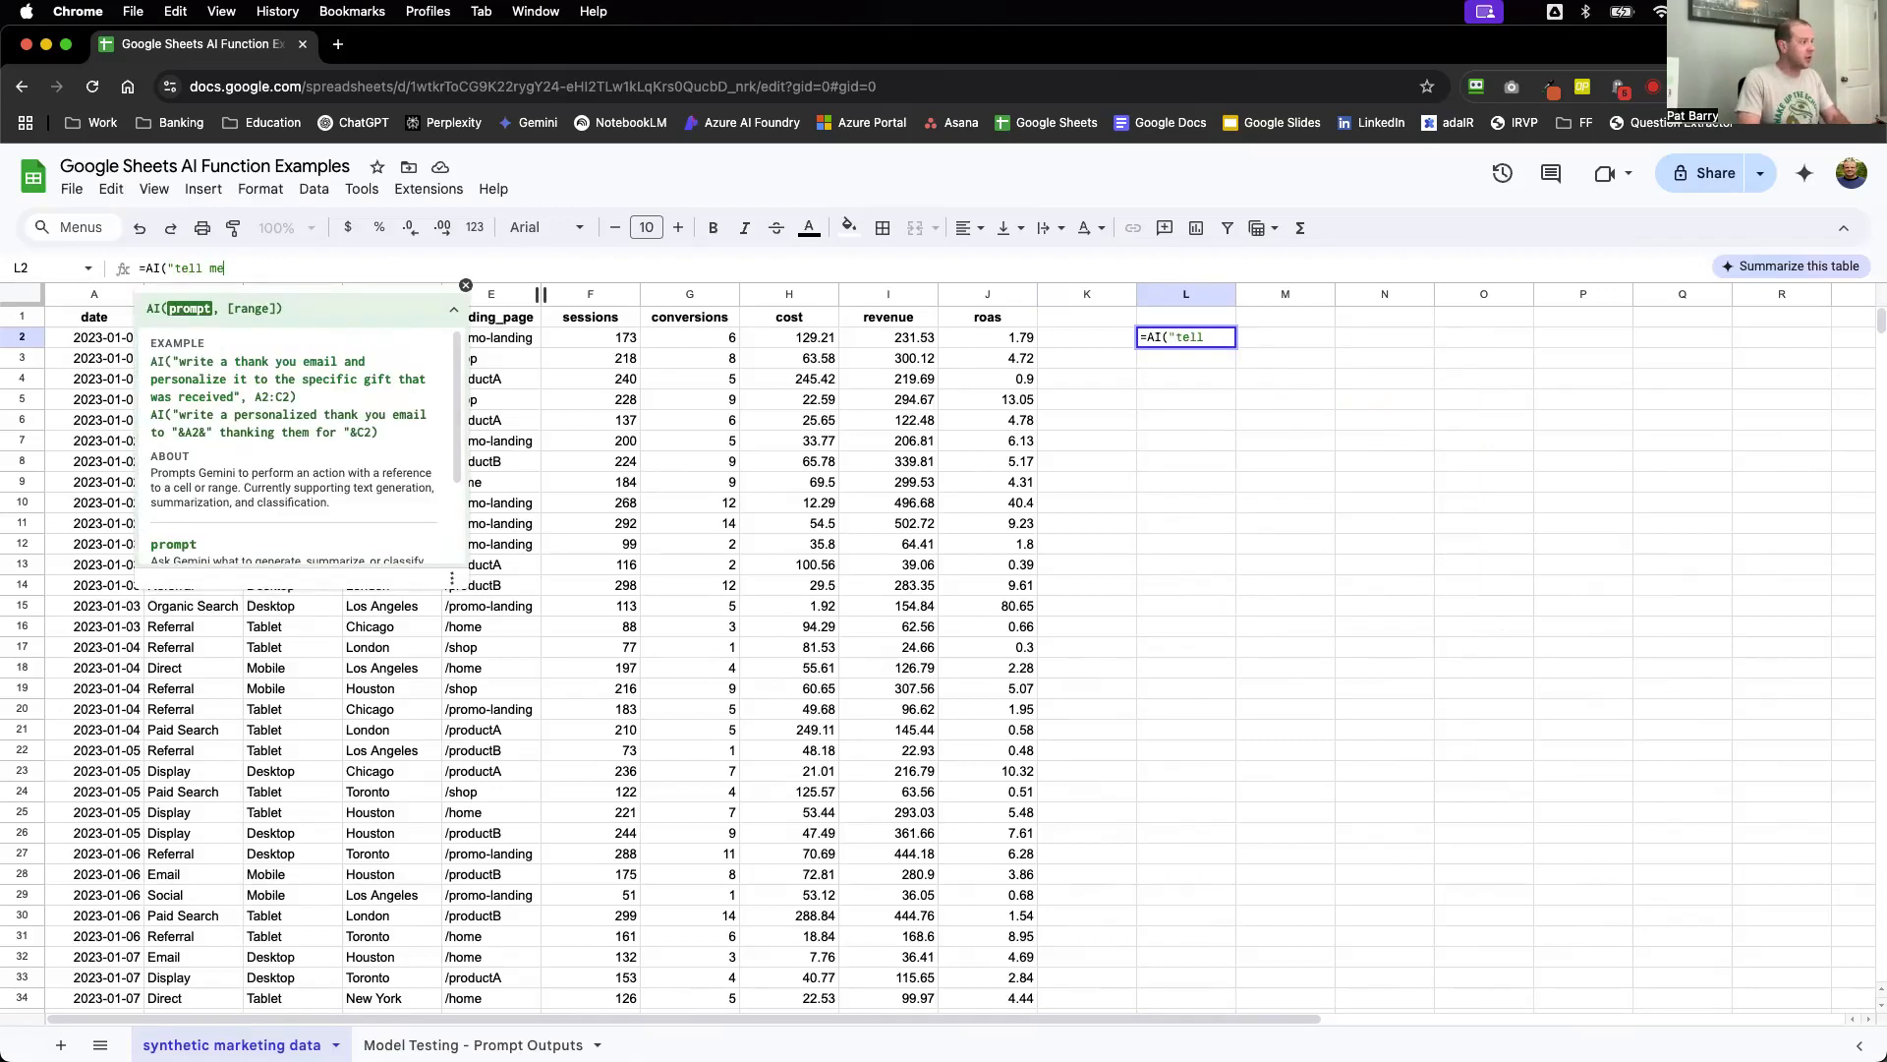
text( which device)
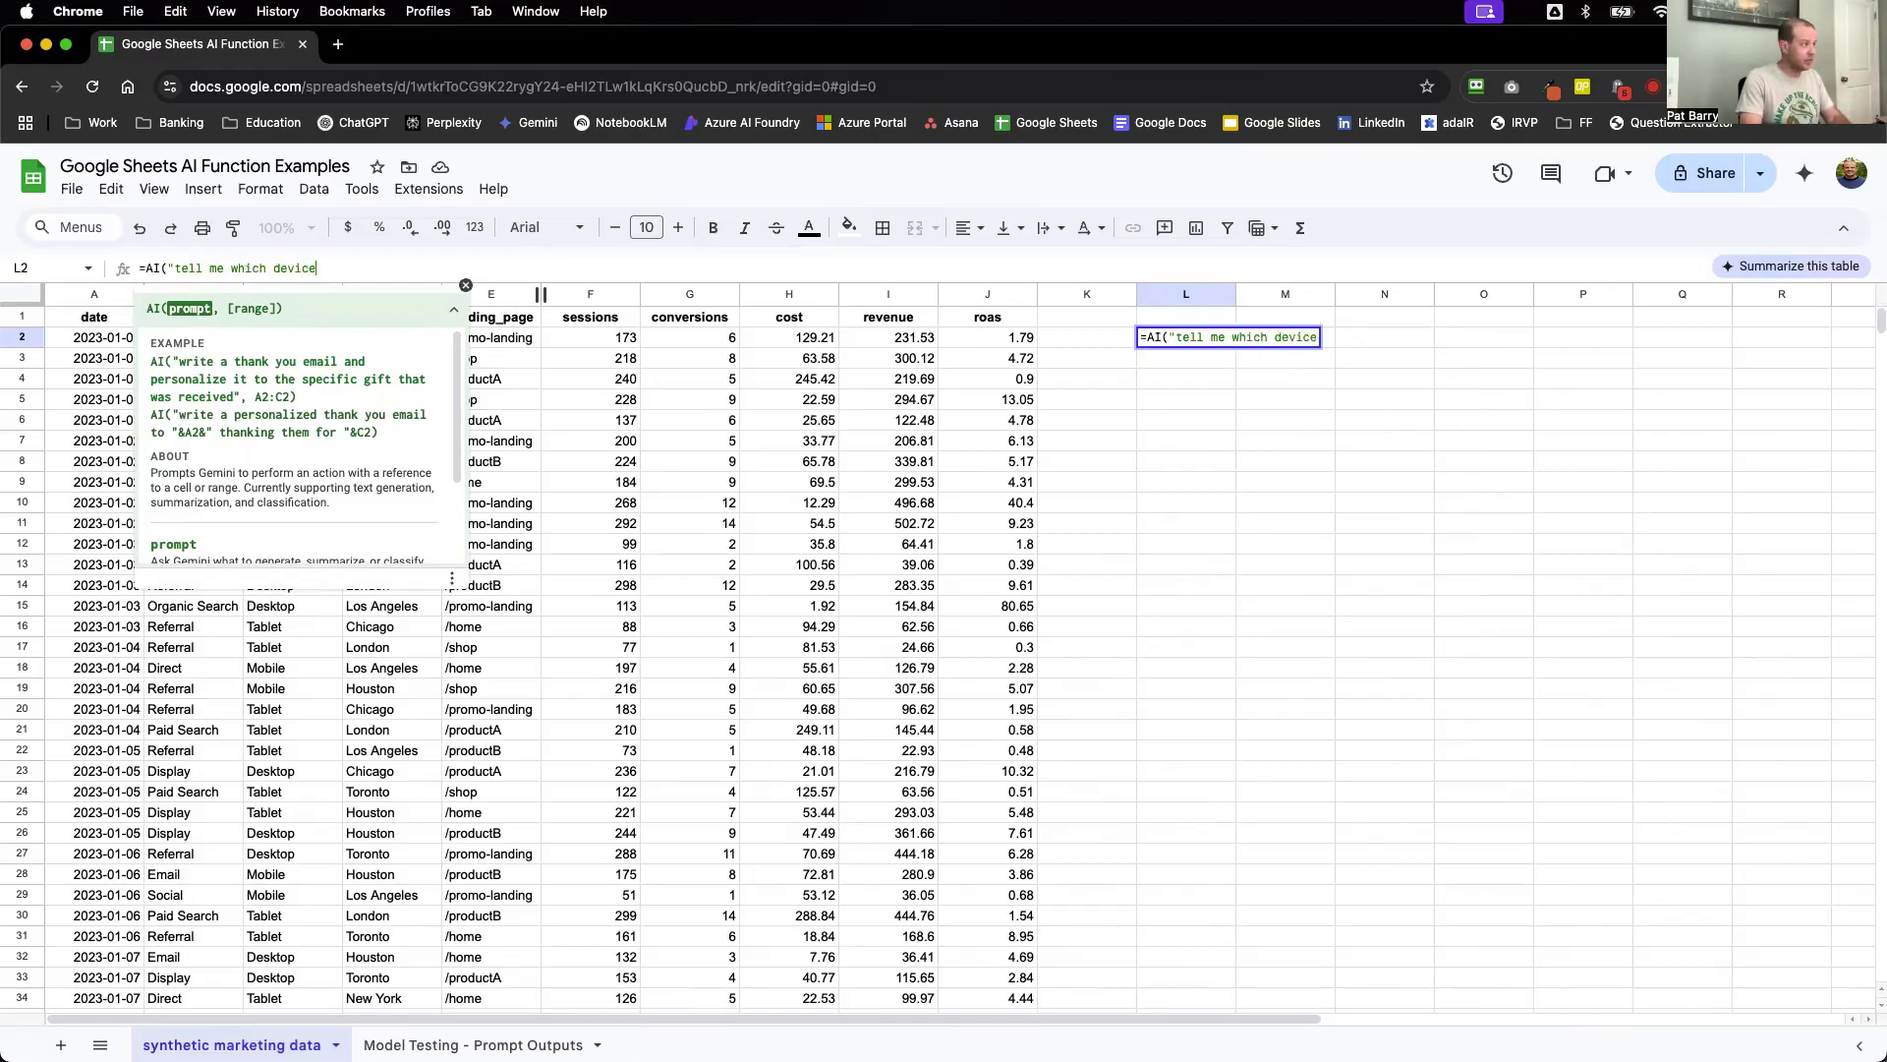
text(_categpory)
key(BackSpace)
key(BackSpace)
key(BackSpace)
key(BackSpace)
key(BackSpace)
key(BackSpace)
text(o)
key(BackSpace)
text(gpory)
key(BackSpace)
key(BackSpace)
key(BackSpace)
key(BackSpace)
text(ory has the hig)
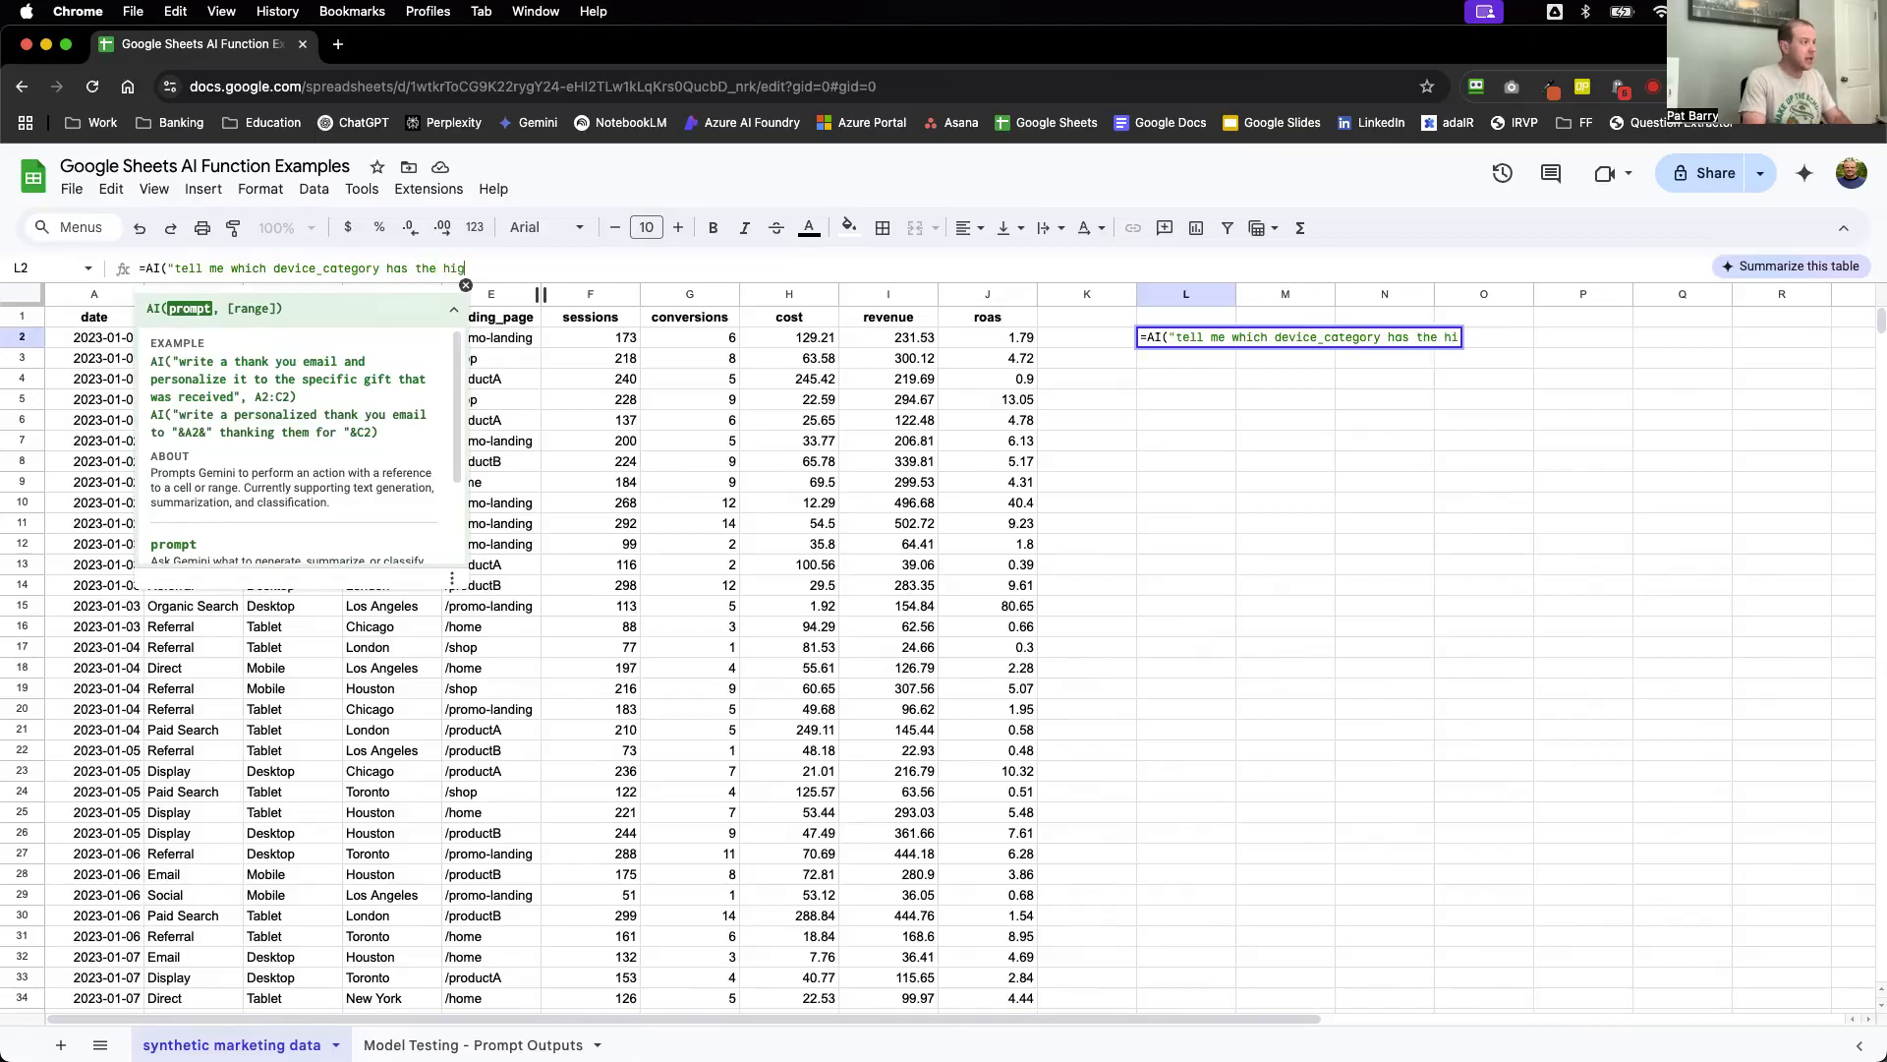
text(hest aver)
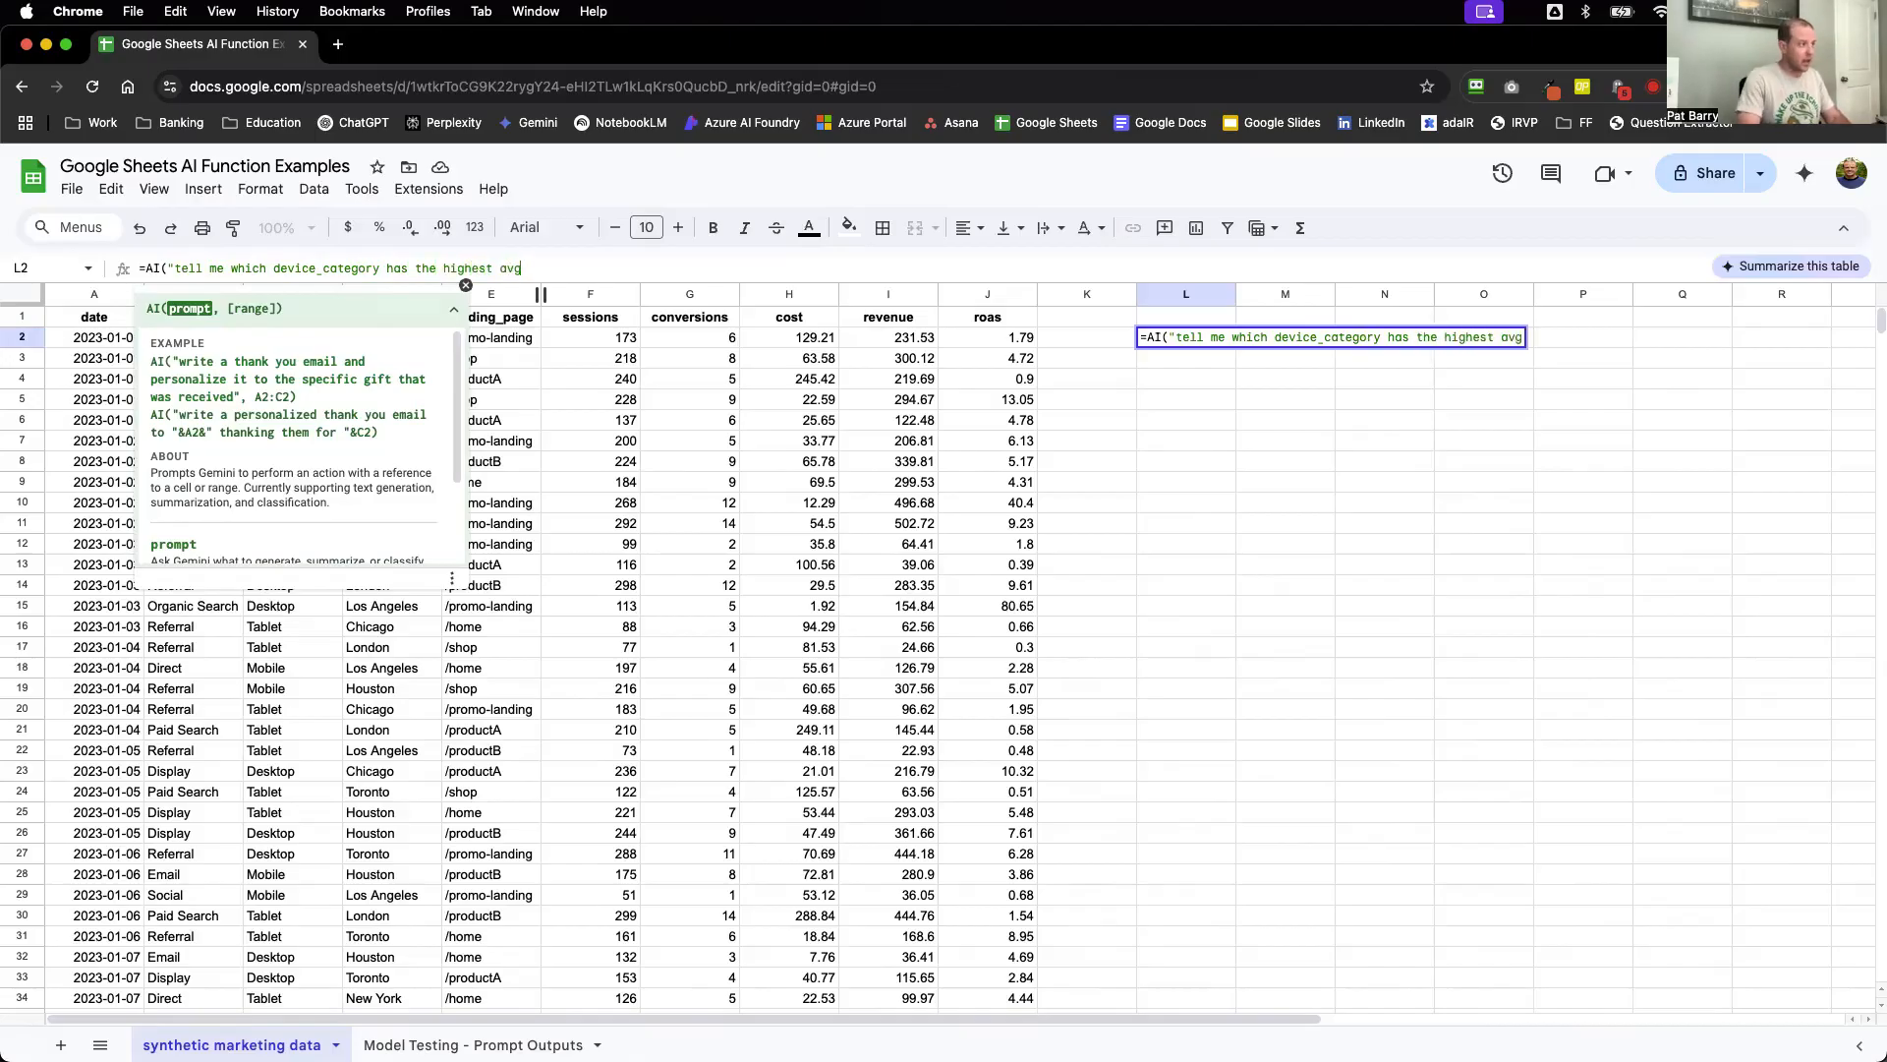
text(age ROAS)
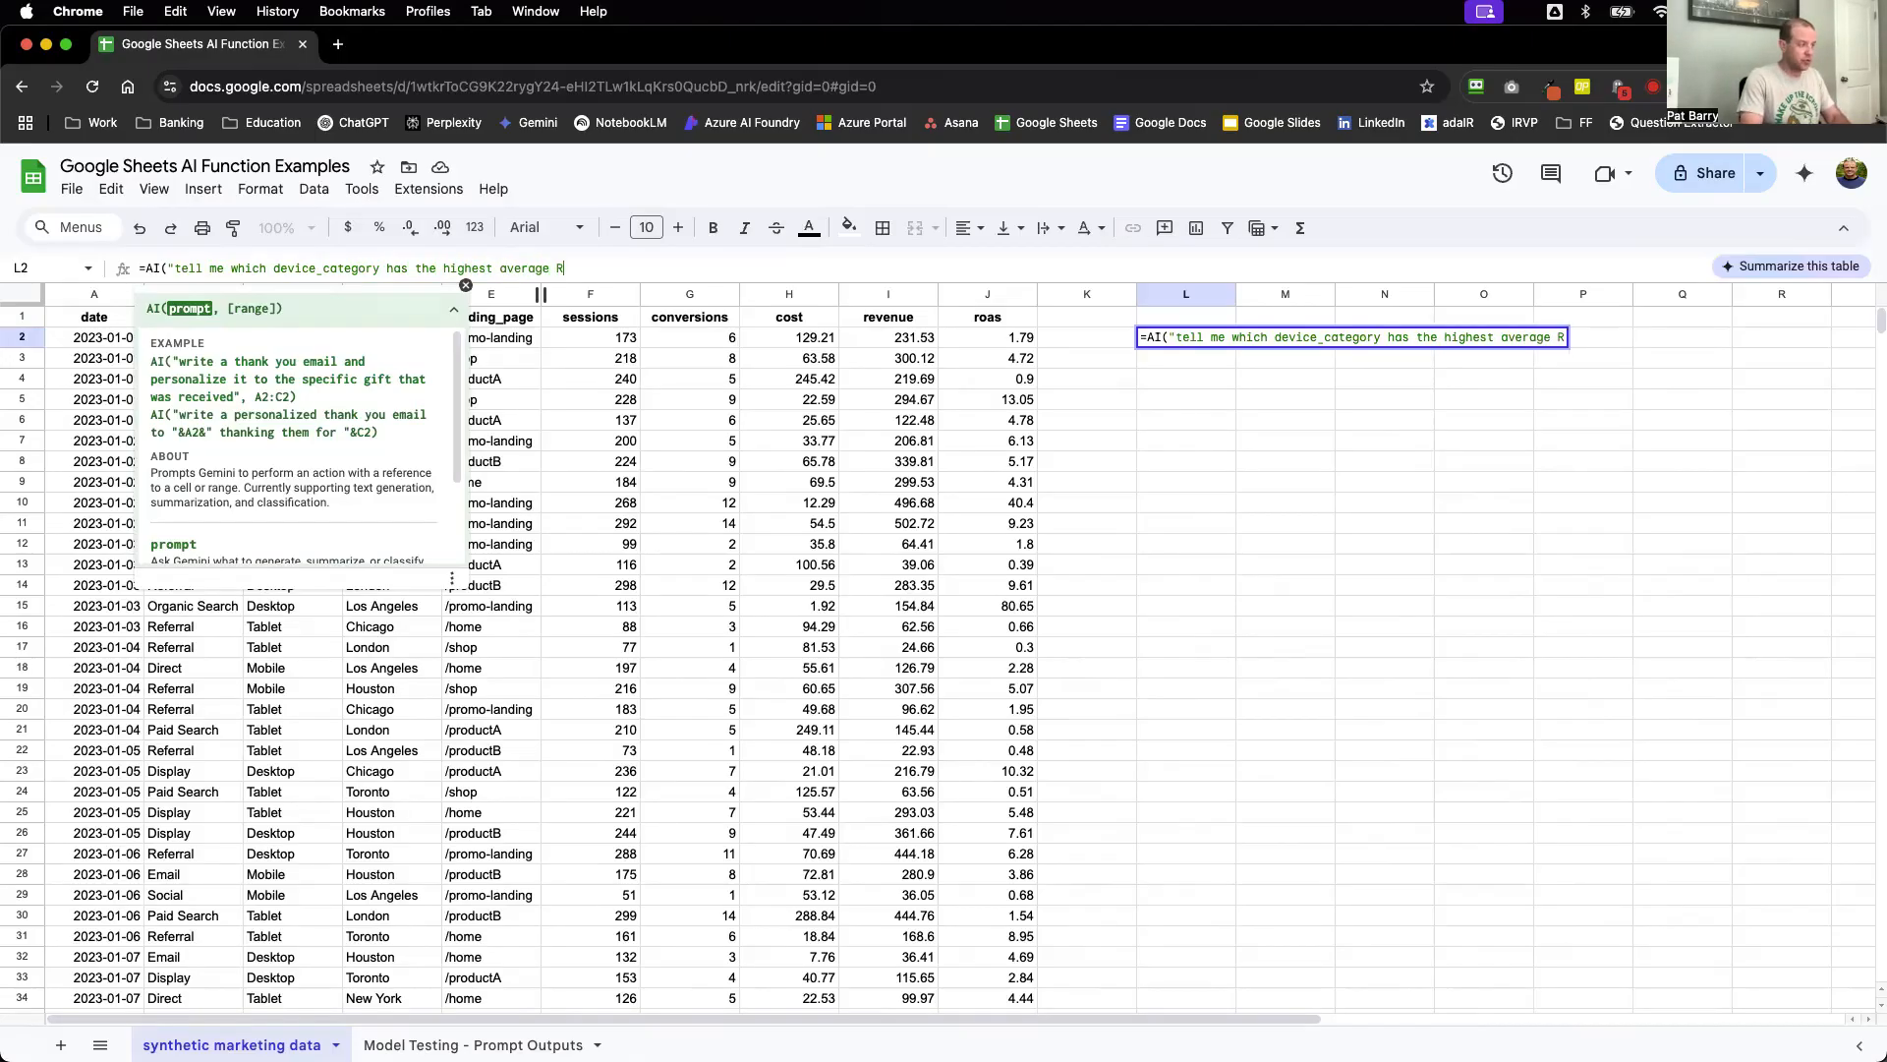
key(BackSpace)
key(BackSpace)
key(BackSpace)
key(BackSpace)
text(roas)
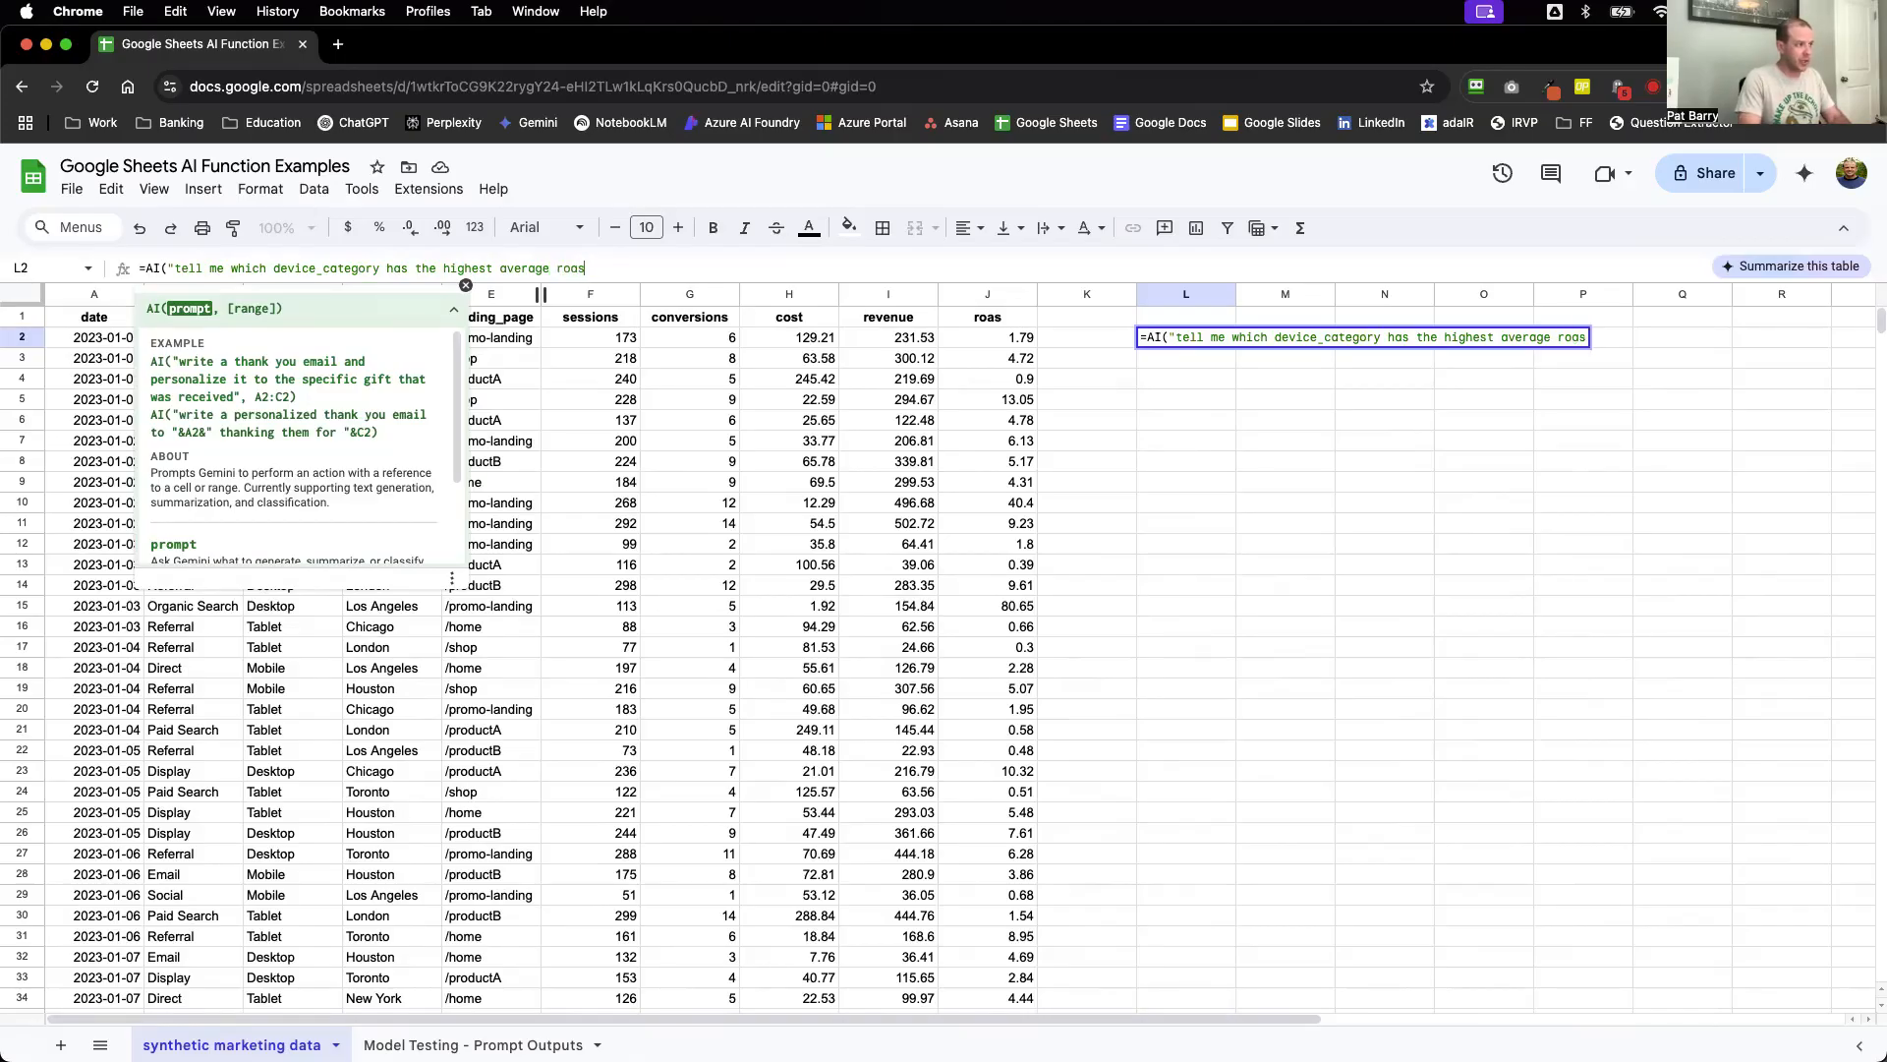
text(")
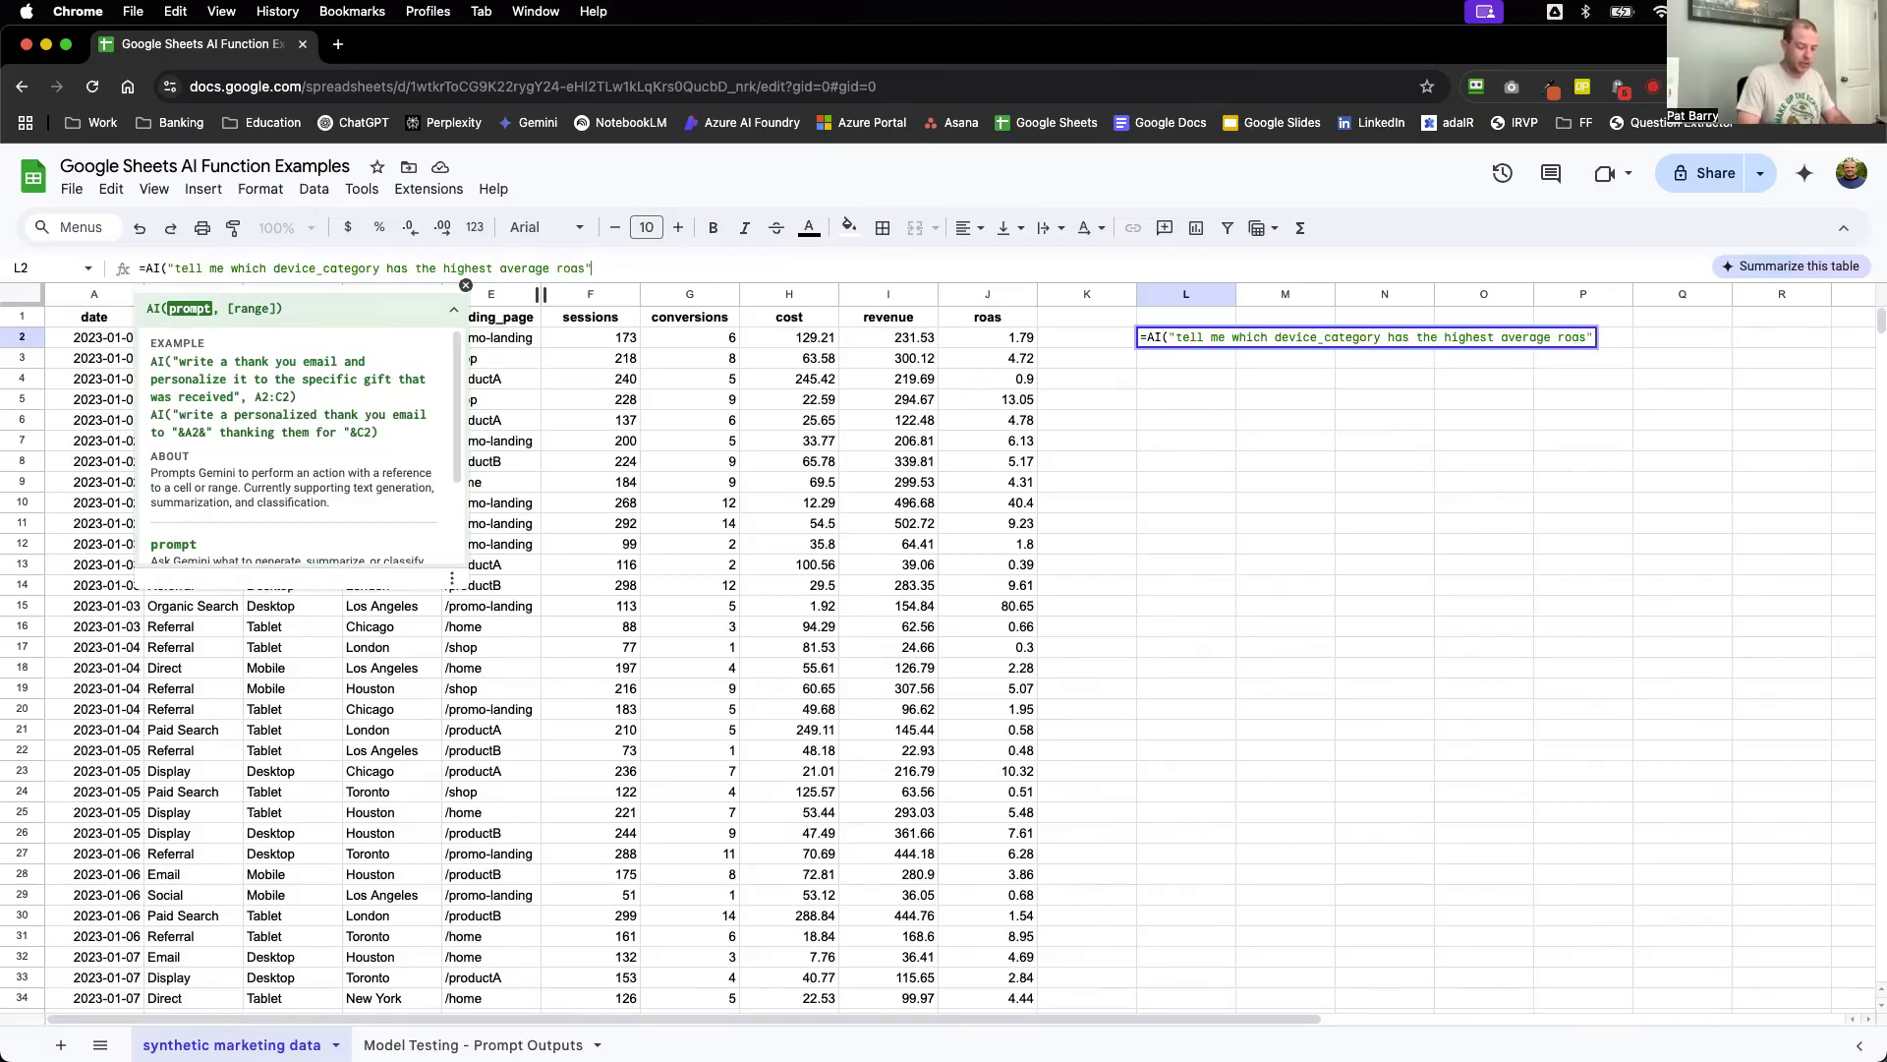
text(,)
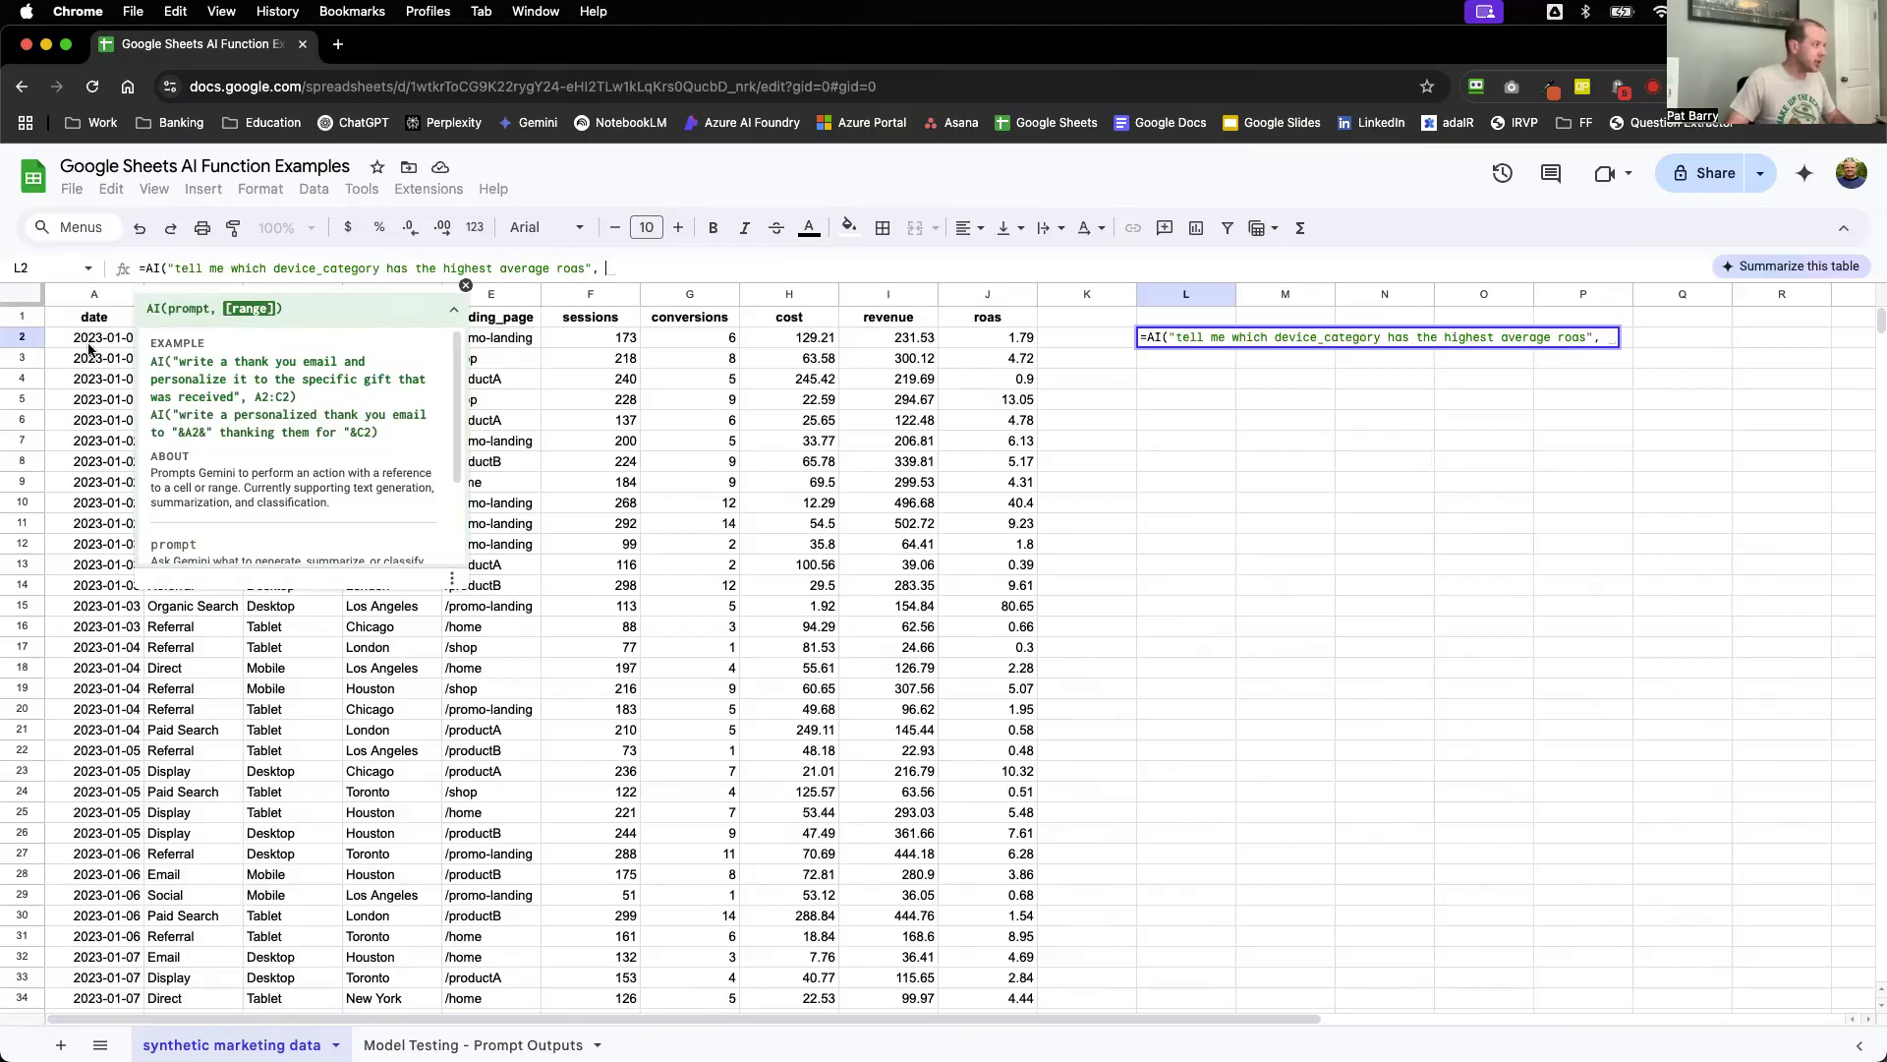
Set the AI function's range to A1:J100 and complete the formula in L2.
drag(74, 321, 961, 934)
scroll(982, 674, down, 5)
scroll(965, 906, down, 5)
scroll(966, 911, down, 8)
scroll(953, 855, down, 5)
scroll(946, 857, down, 1)
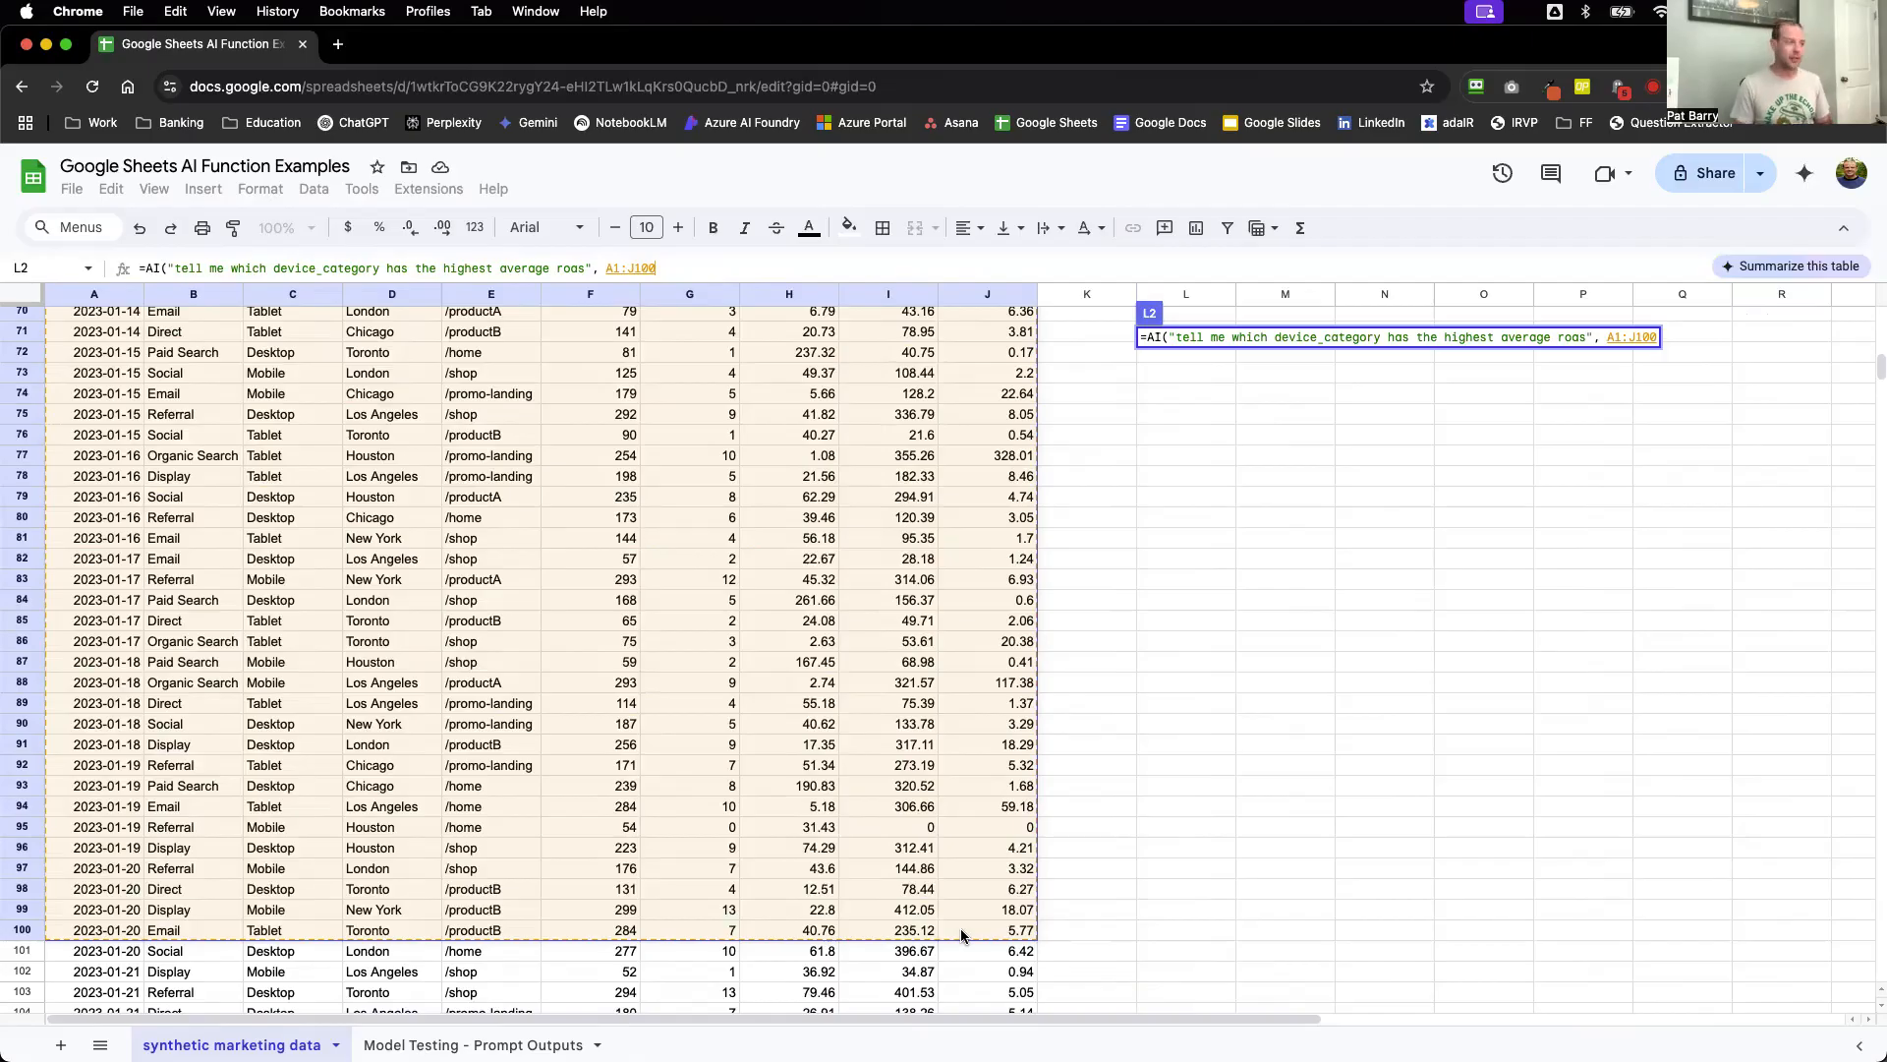
text())
key(Return)
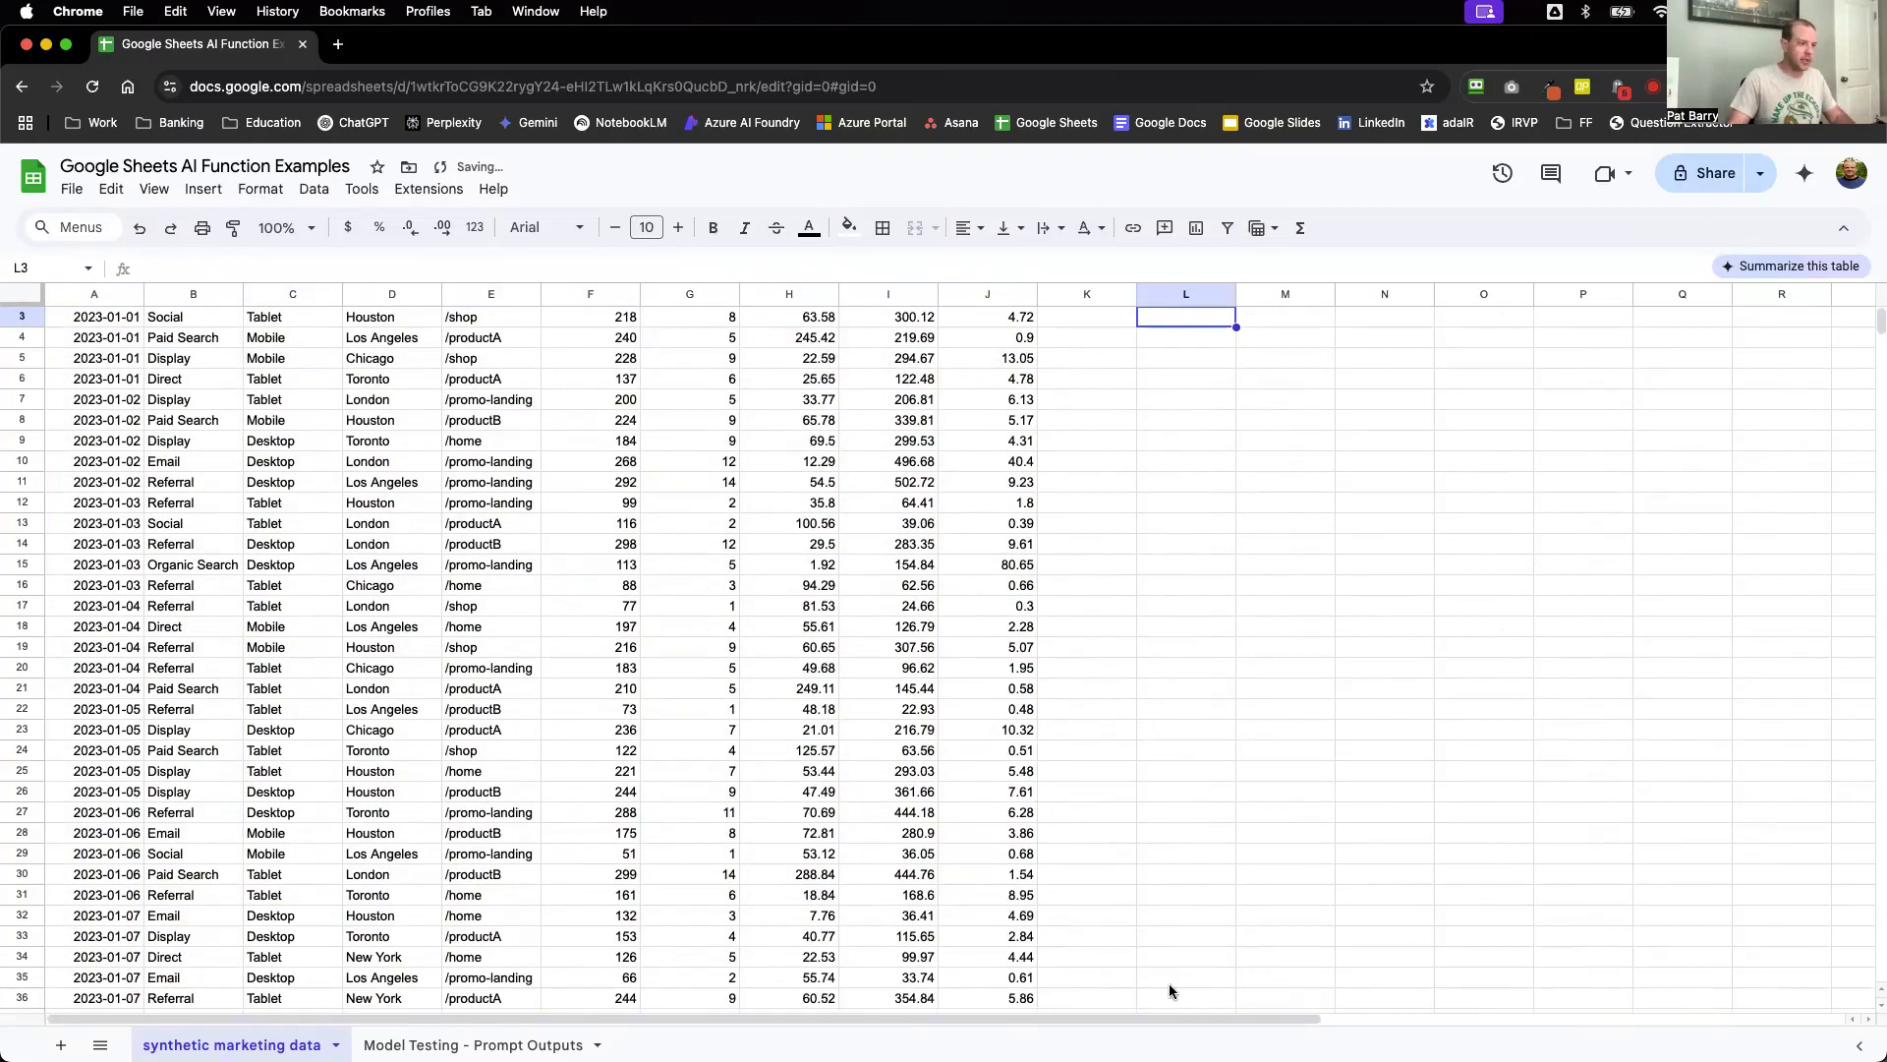
Widen column L and generate the AI function's output in cell L2.
scroll(1173, 580, up, 1)
drag(1237, 294, 1517, 293)
click(1424, 338)
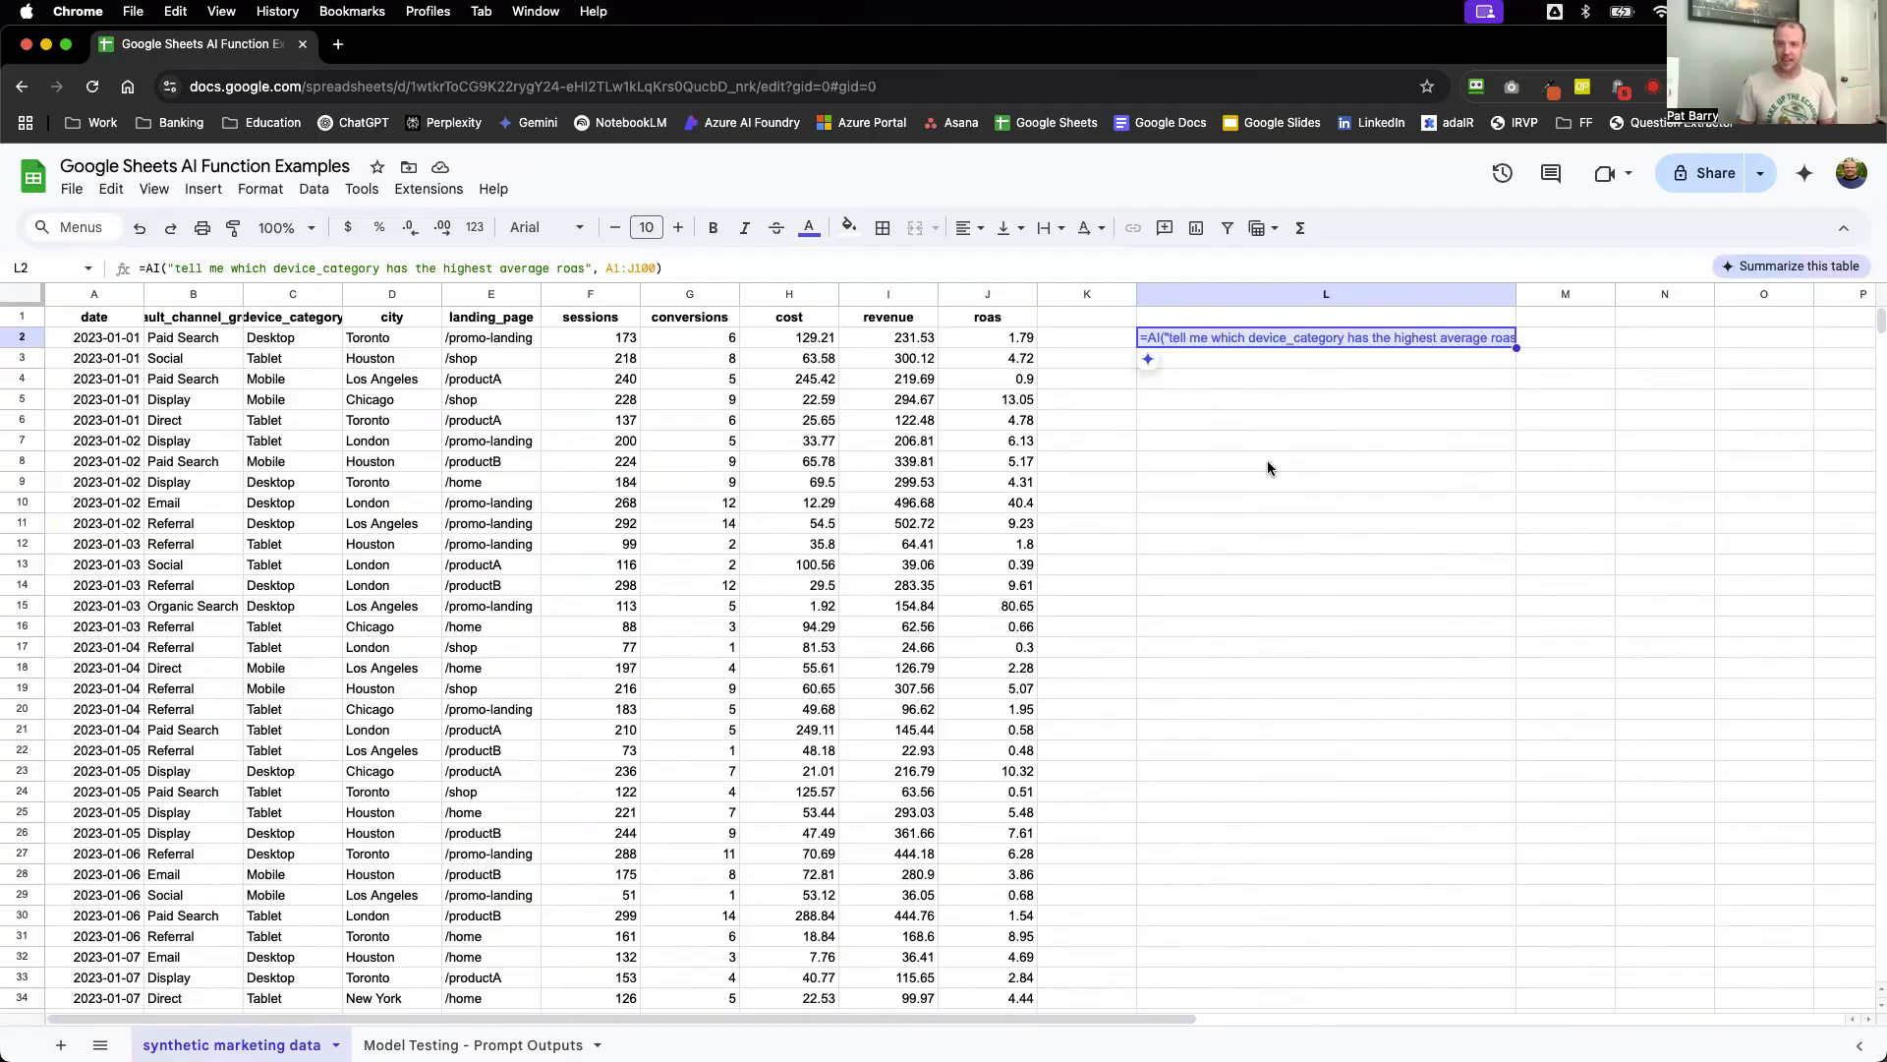
mouse_move(1146, 361)
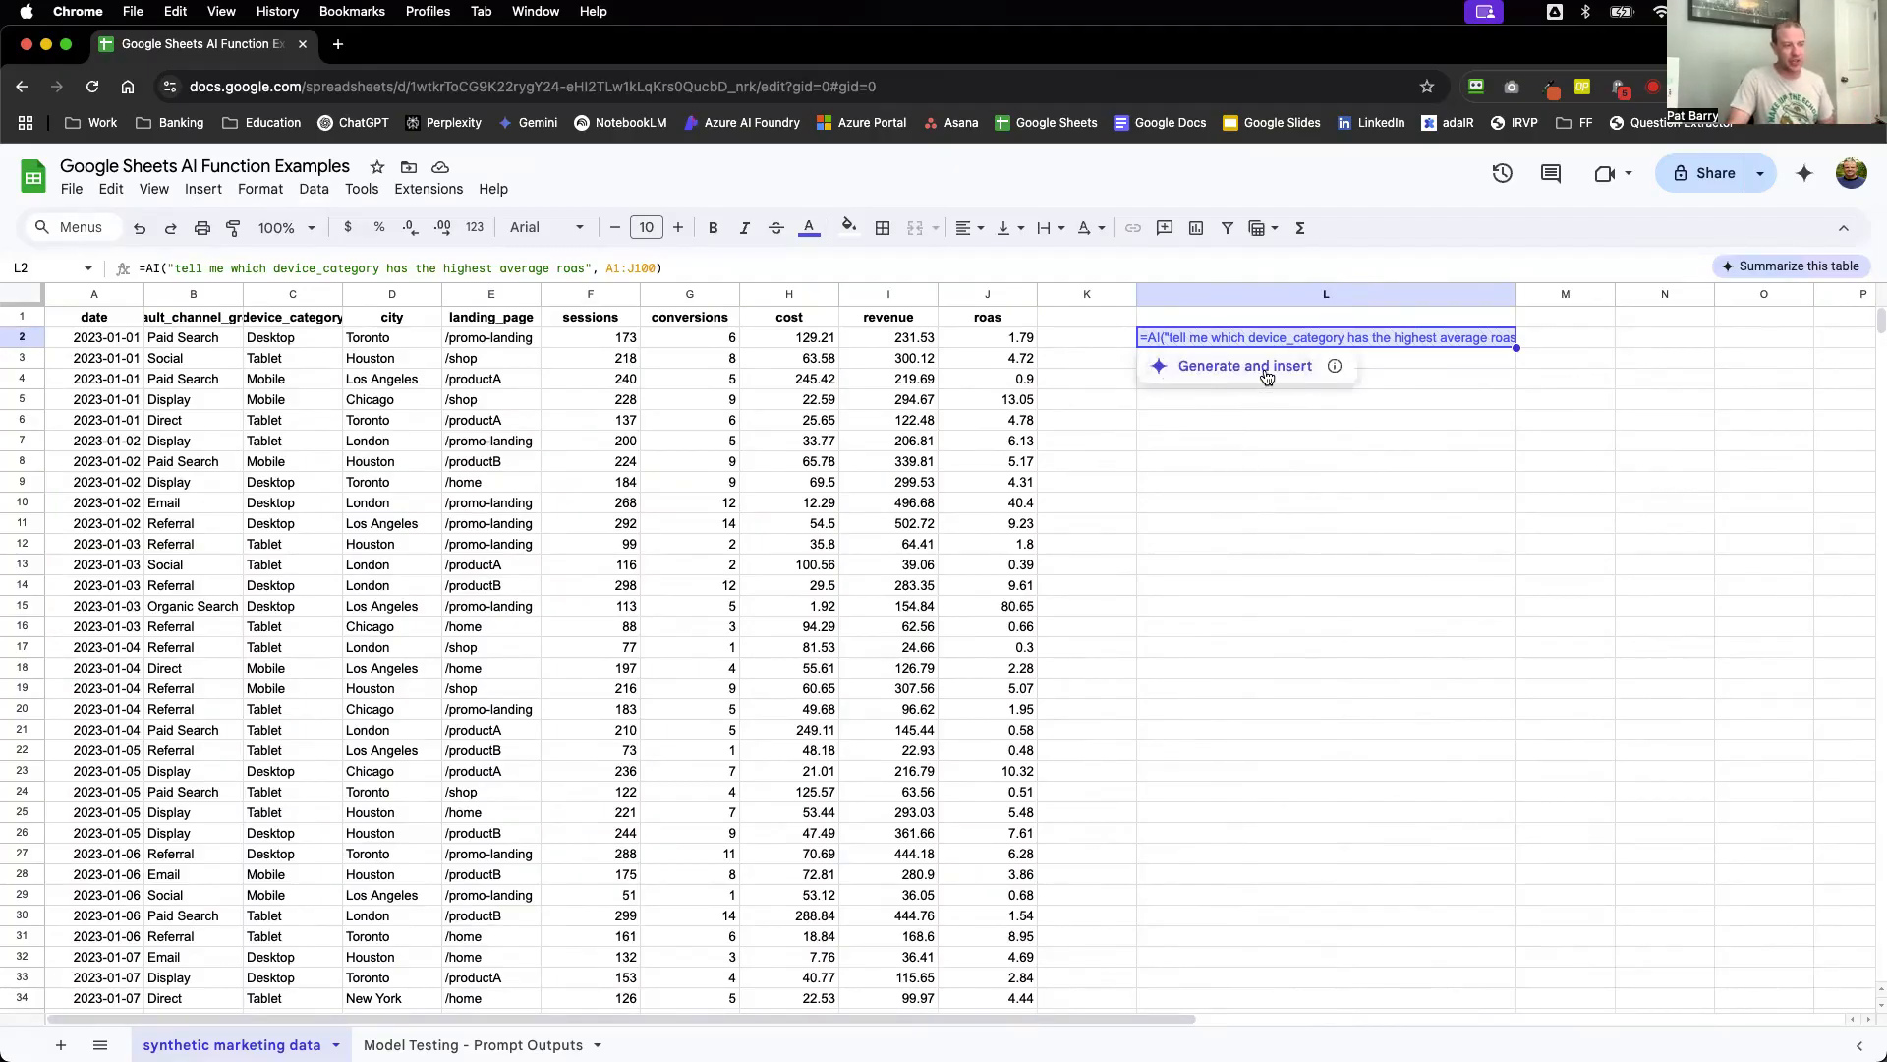
click(1306, 366)
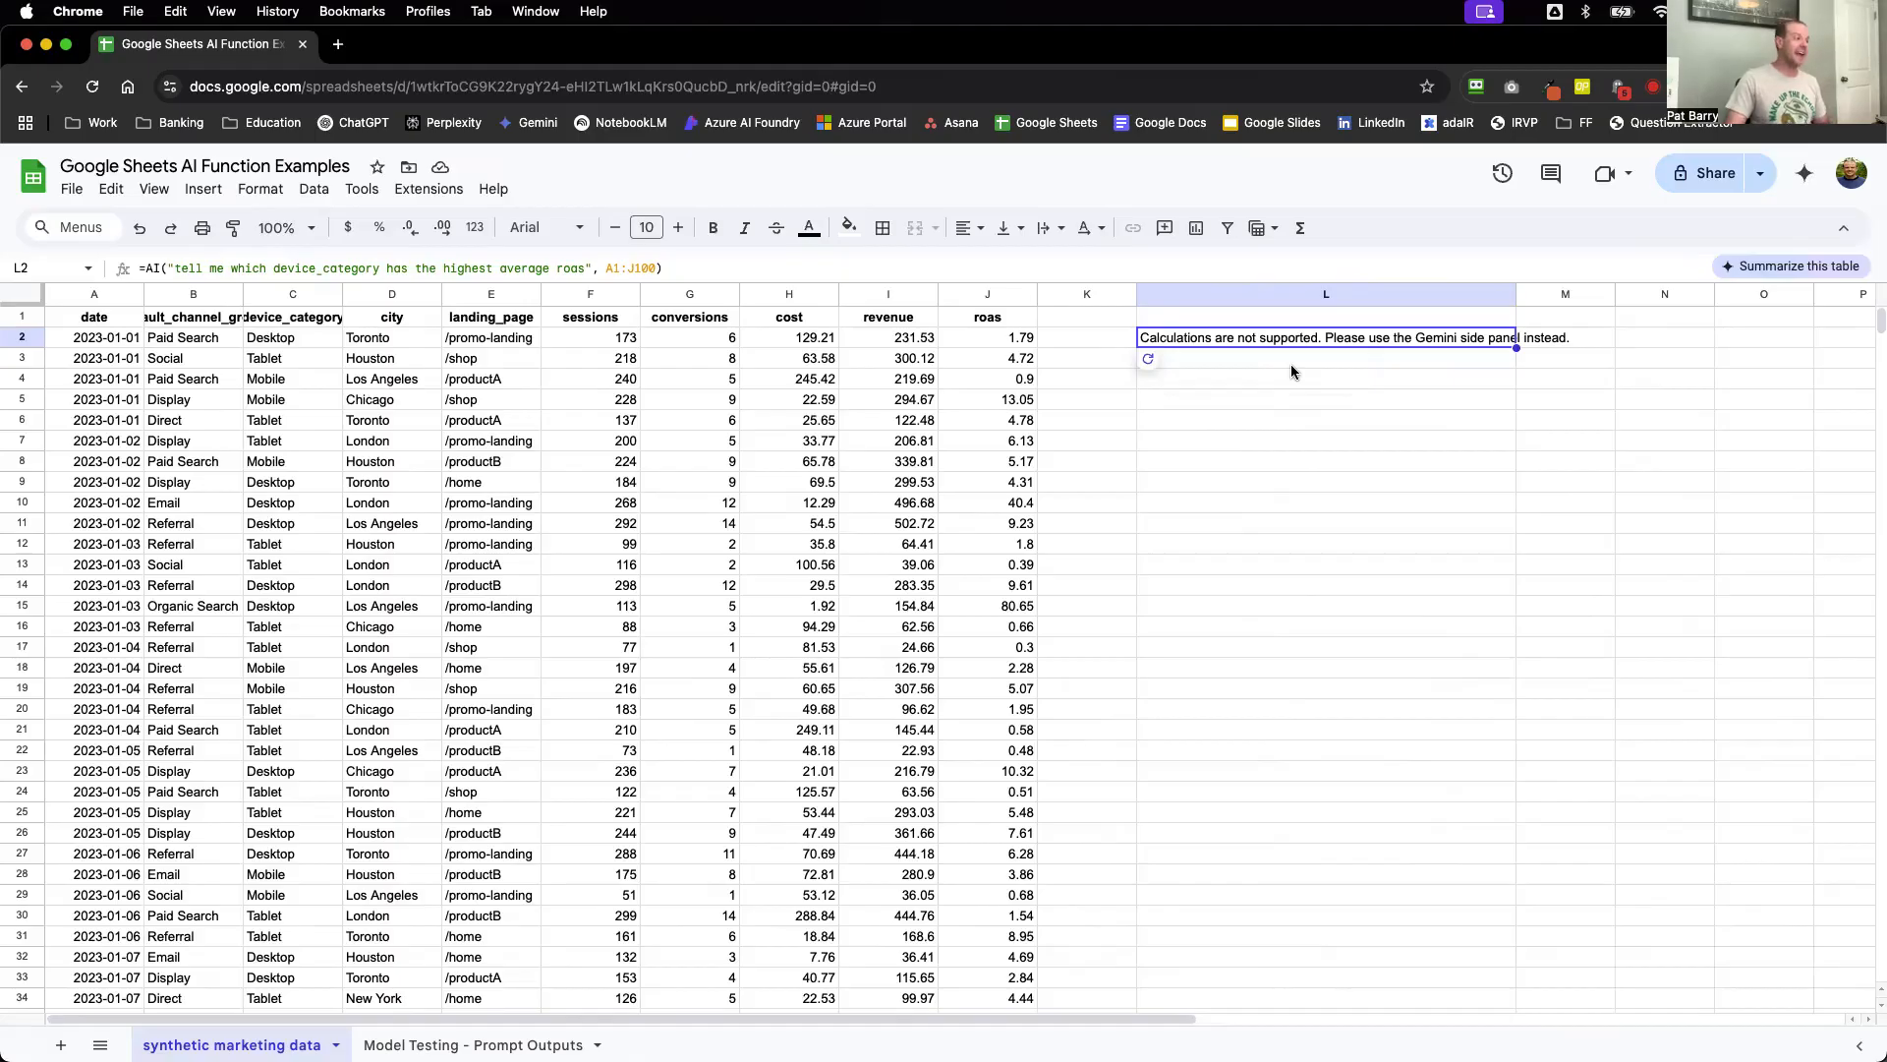
Remove the word "average" from the prompt in L2 and generate the AI output again.
drag(550, 267, 496, 267)
key(BackSpace)
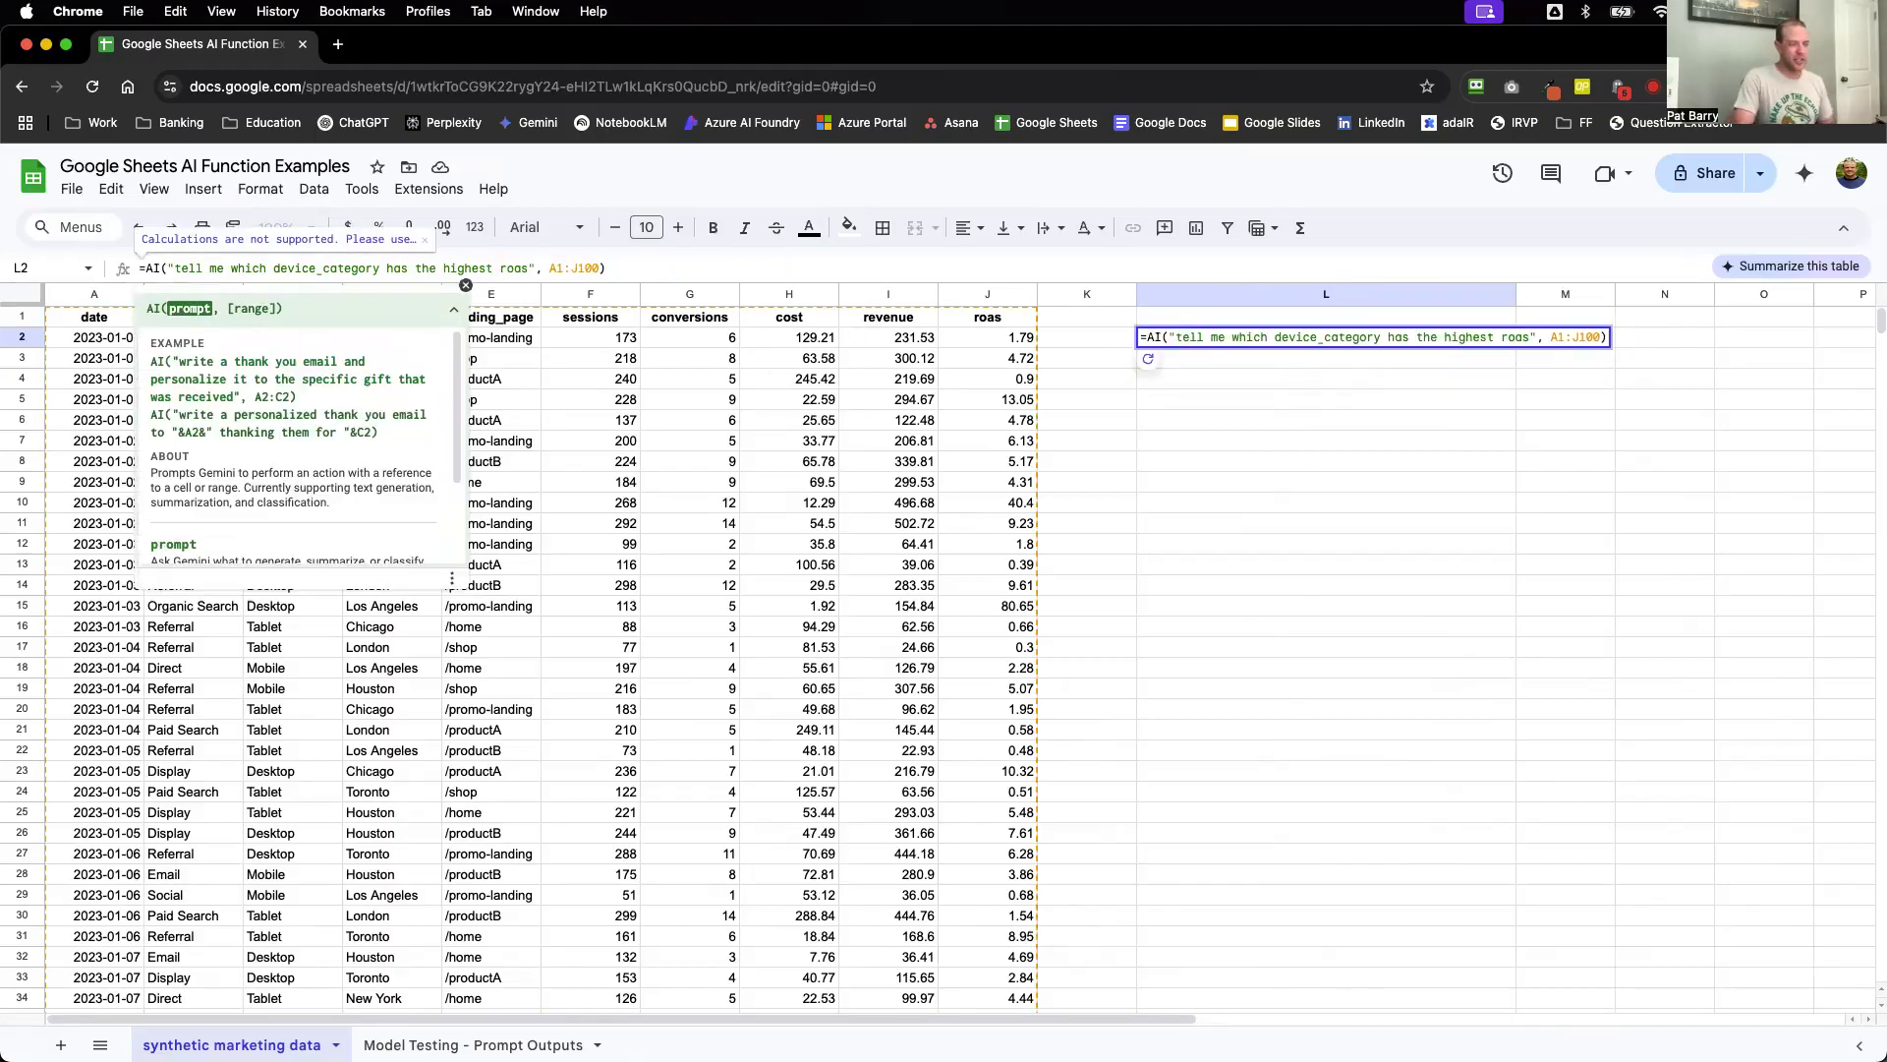
key(Return)
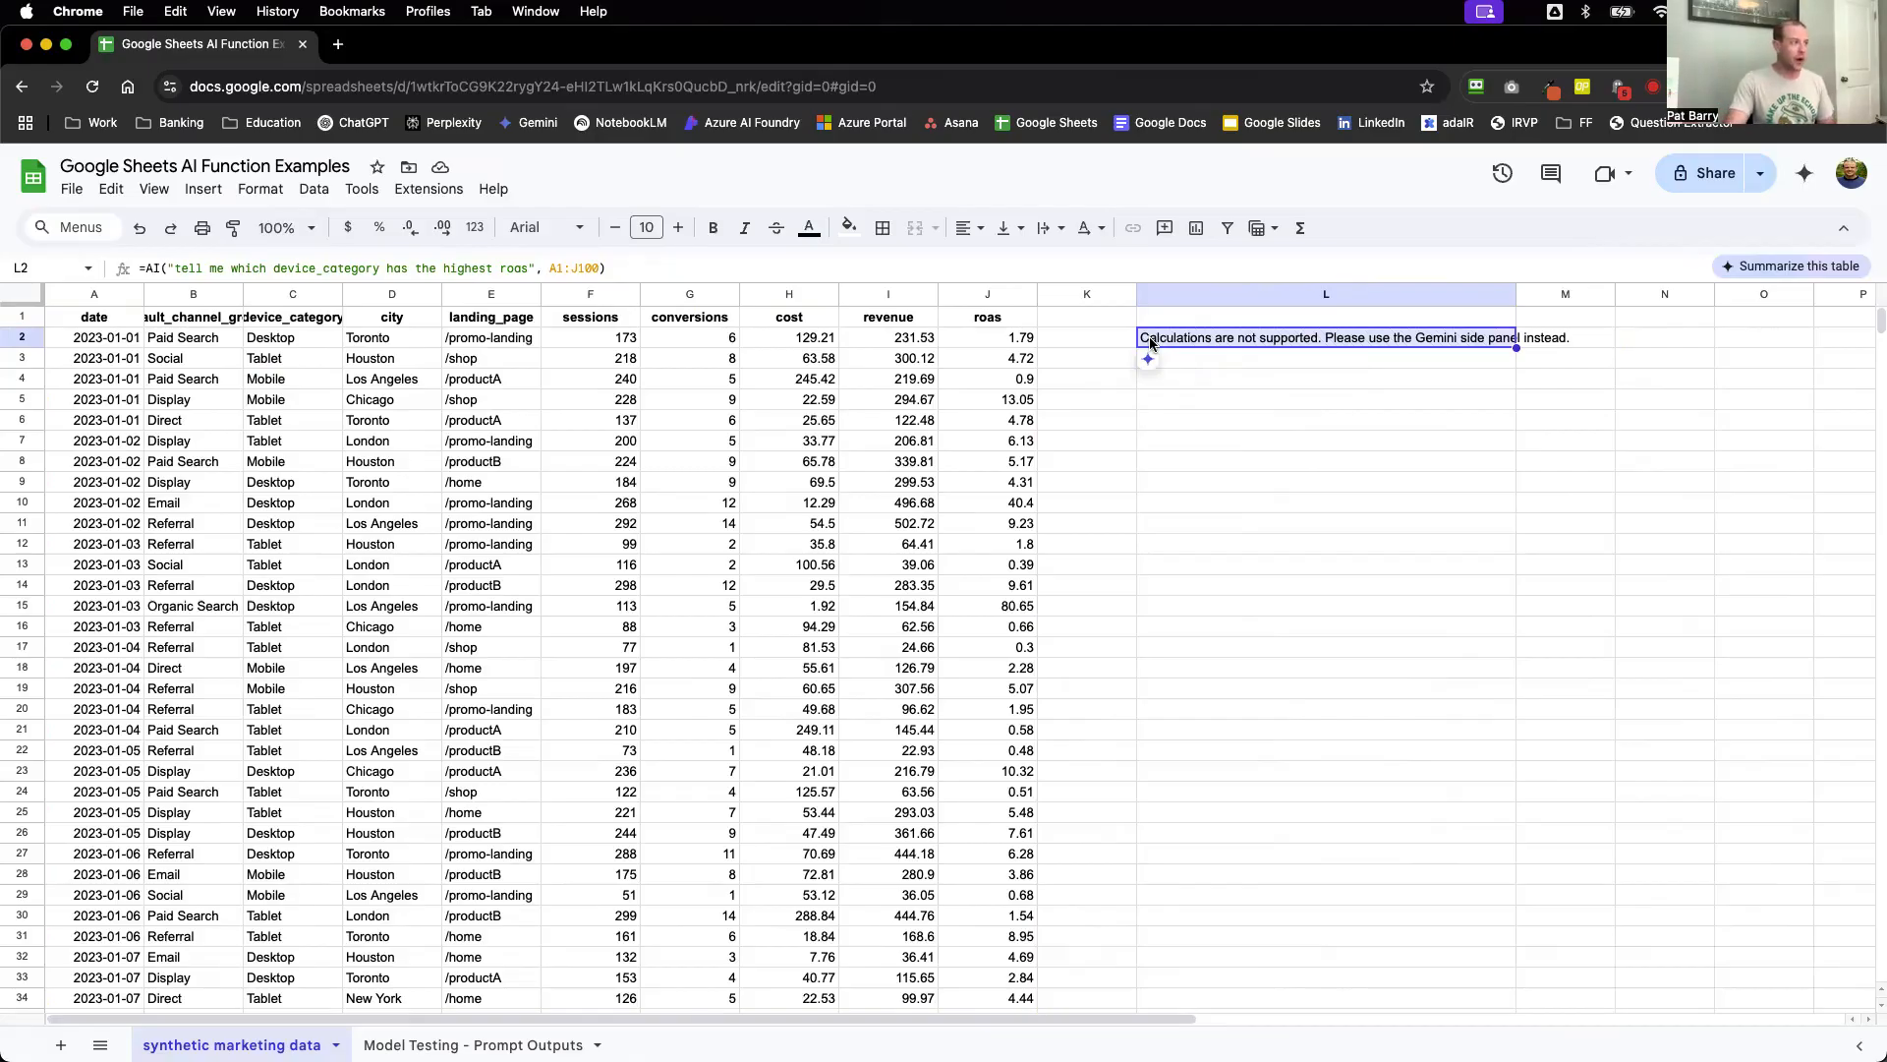
mouse_move(1148, 360)
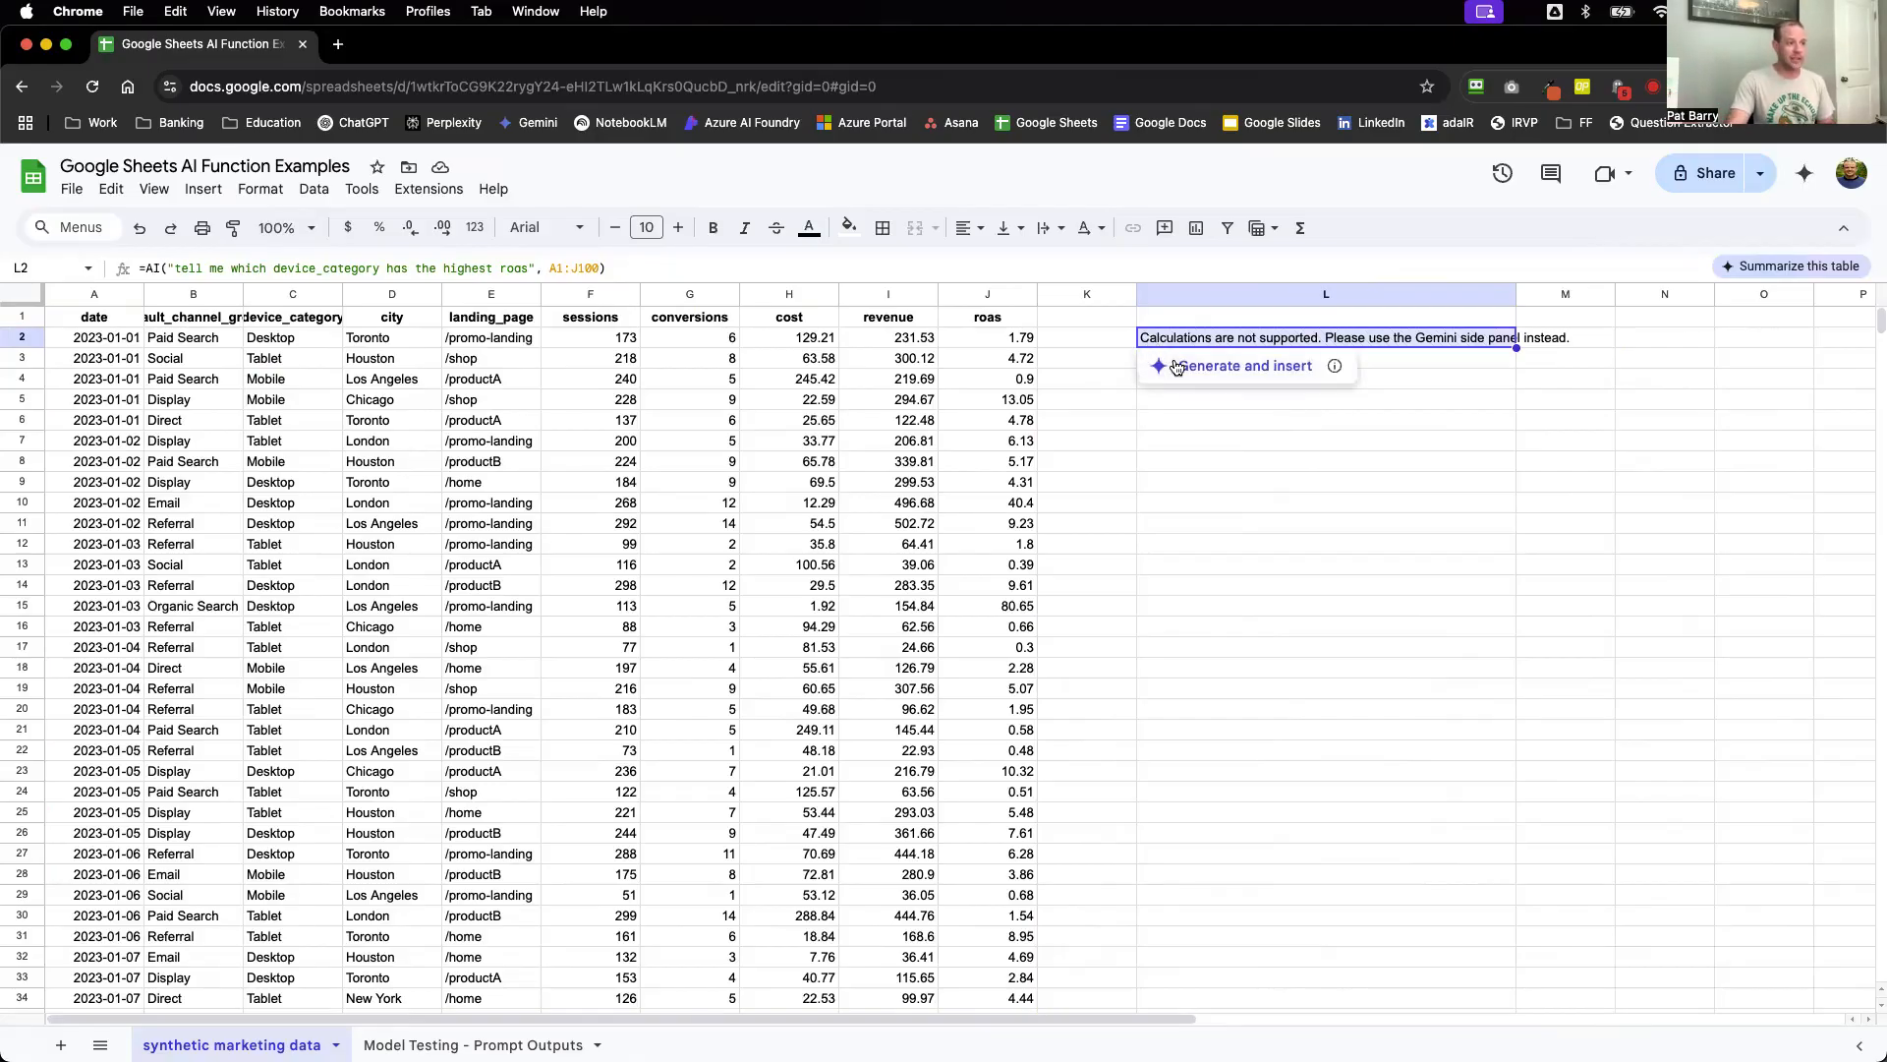
click(1177, 367)
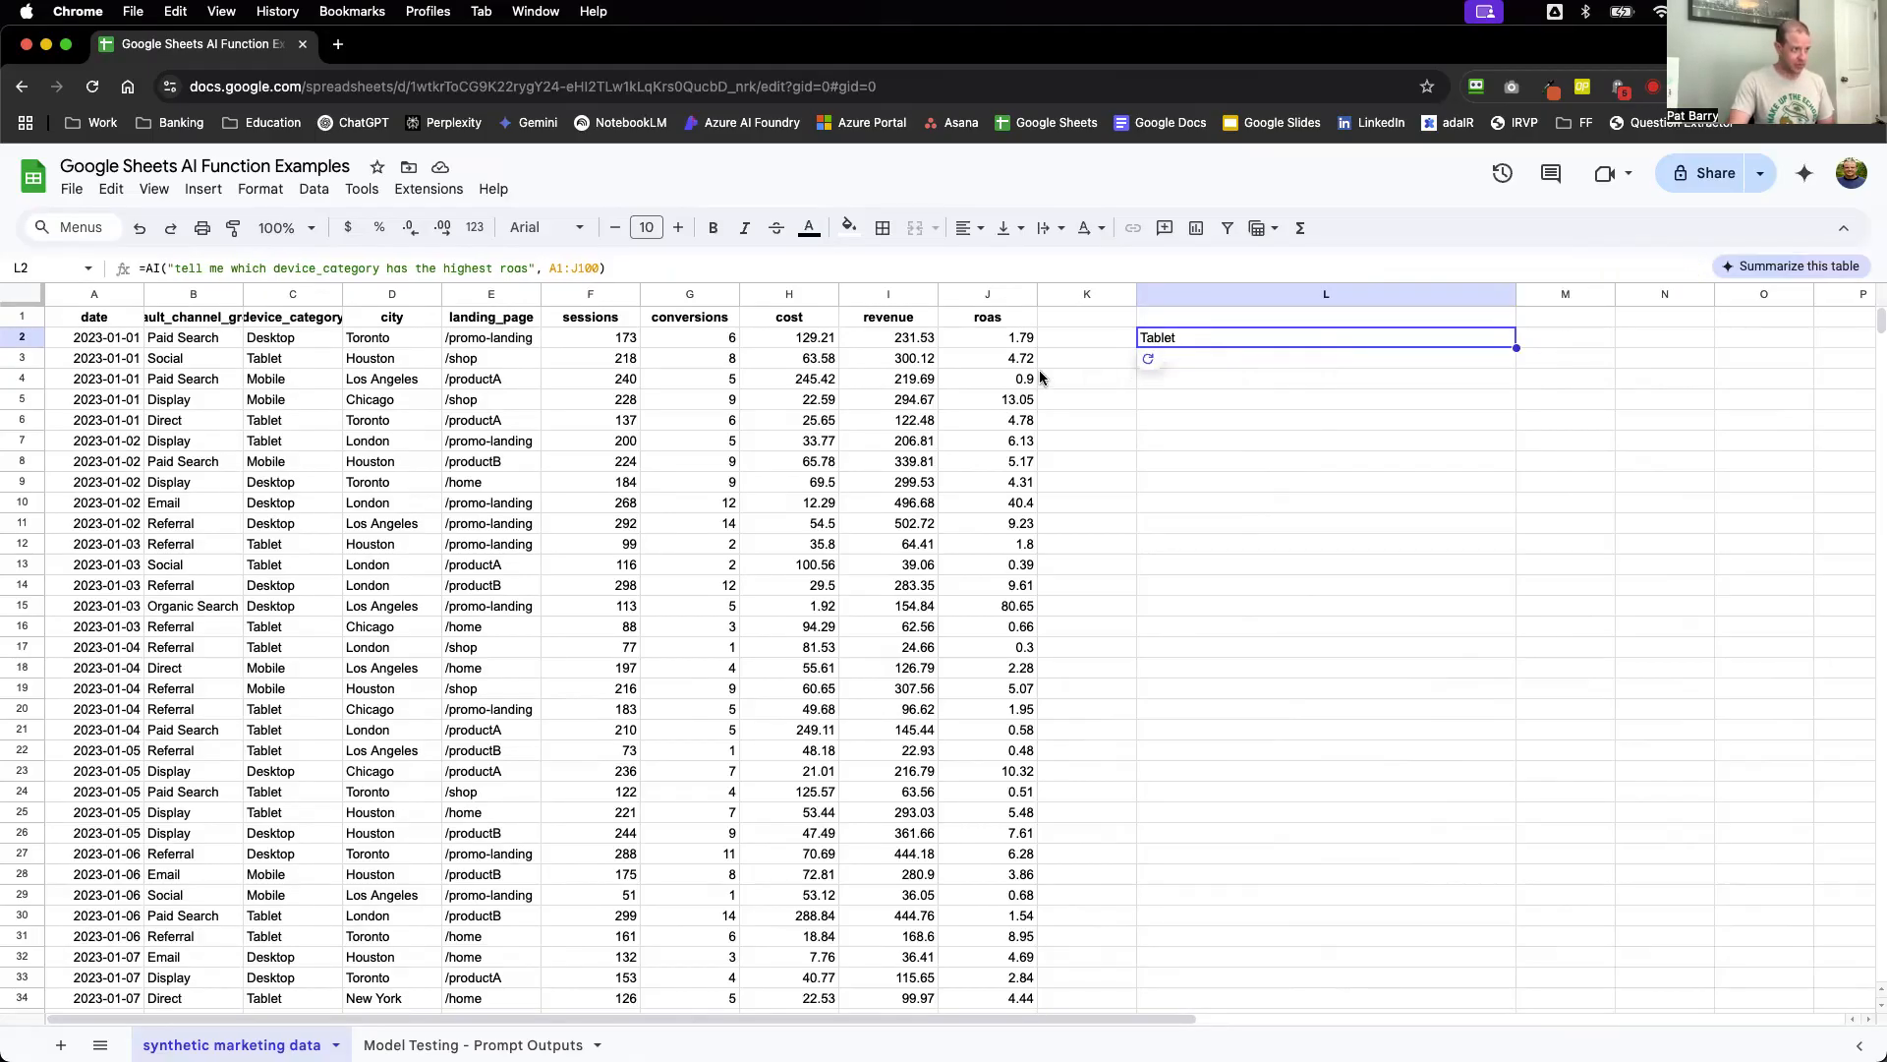
Check the device category and roas values in row 3 against the AI output in L2.
click(983, 360)
click(300, 360)
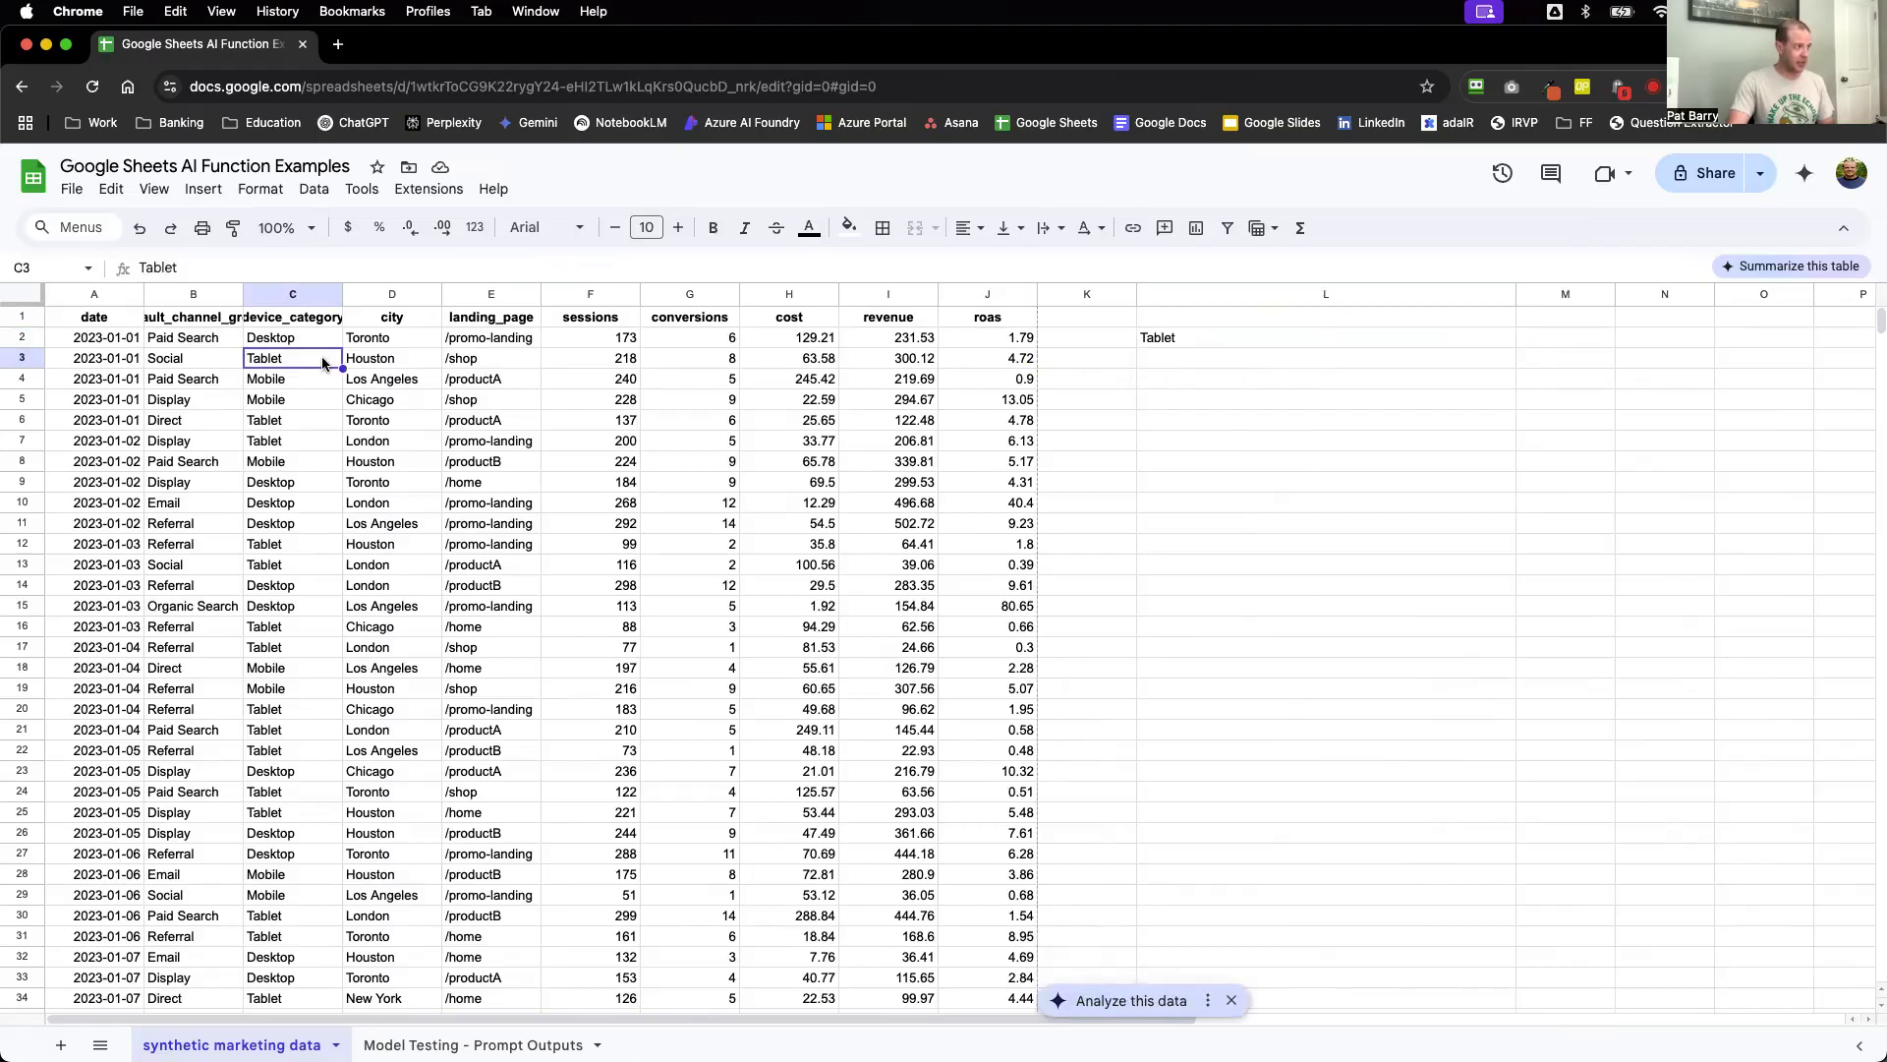
click(1000, 362)
click(1337, 342)
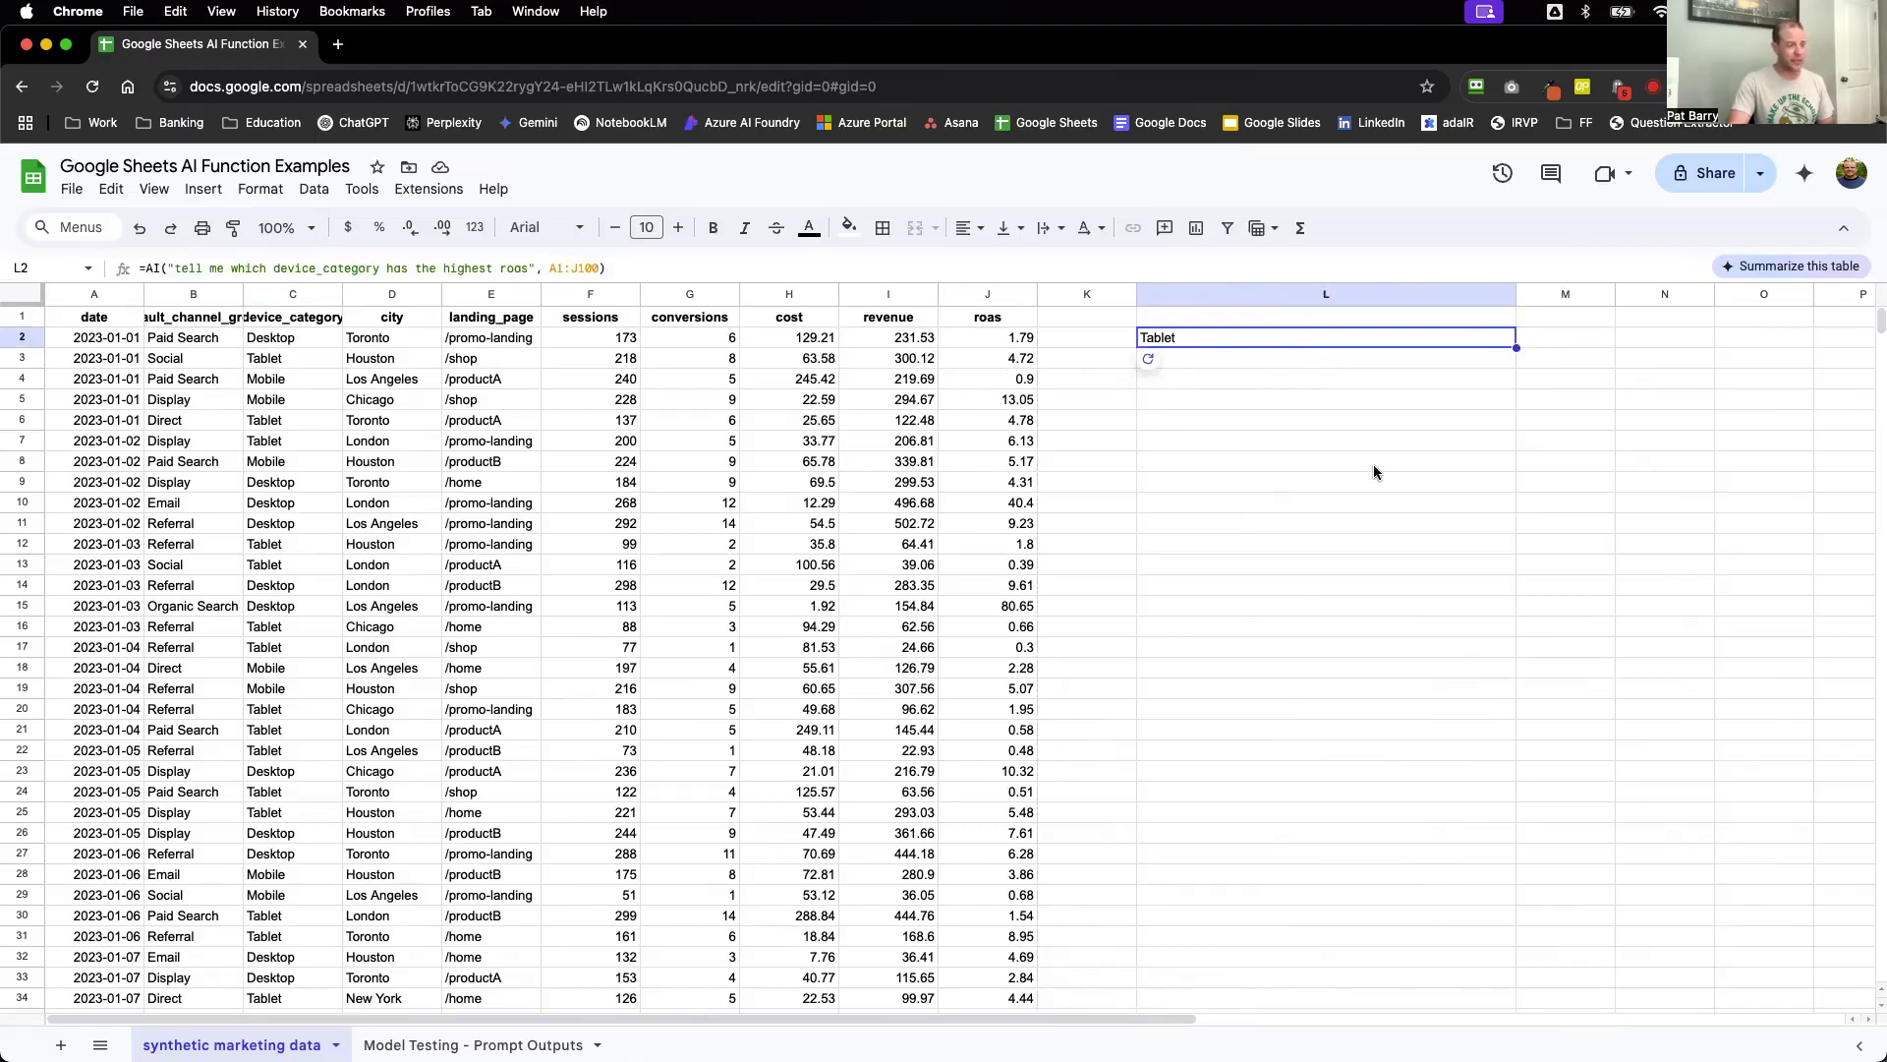
Replace the prompt in L2 with "can you give me a list of the indiviual landing_page", keeping the range A1:J100.
drag(529, 268, 173, 272)
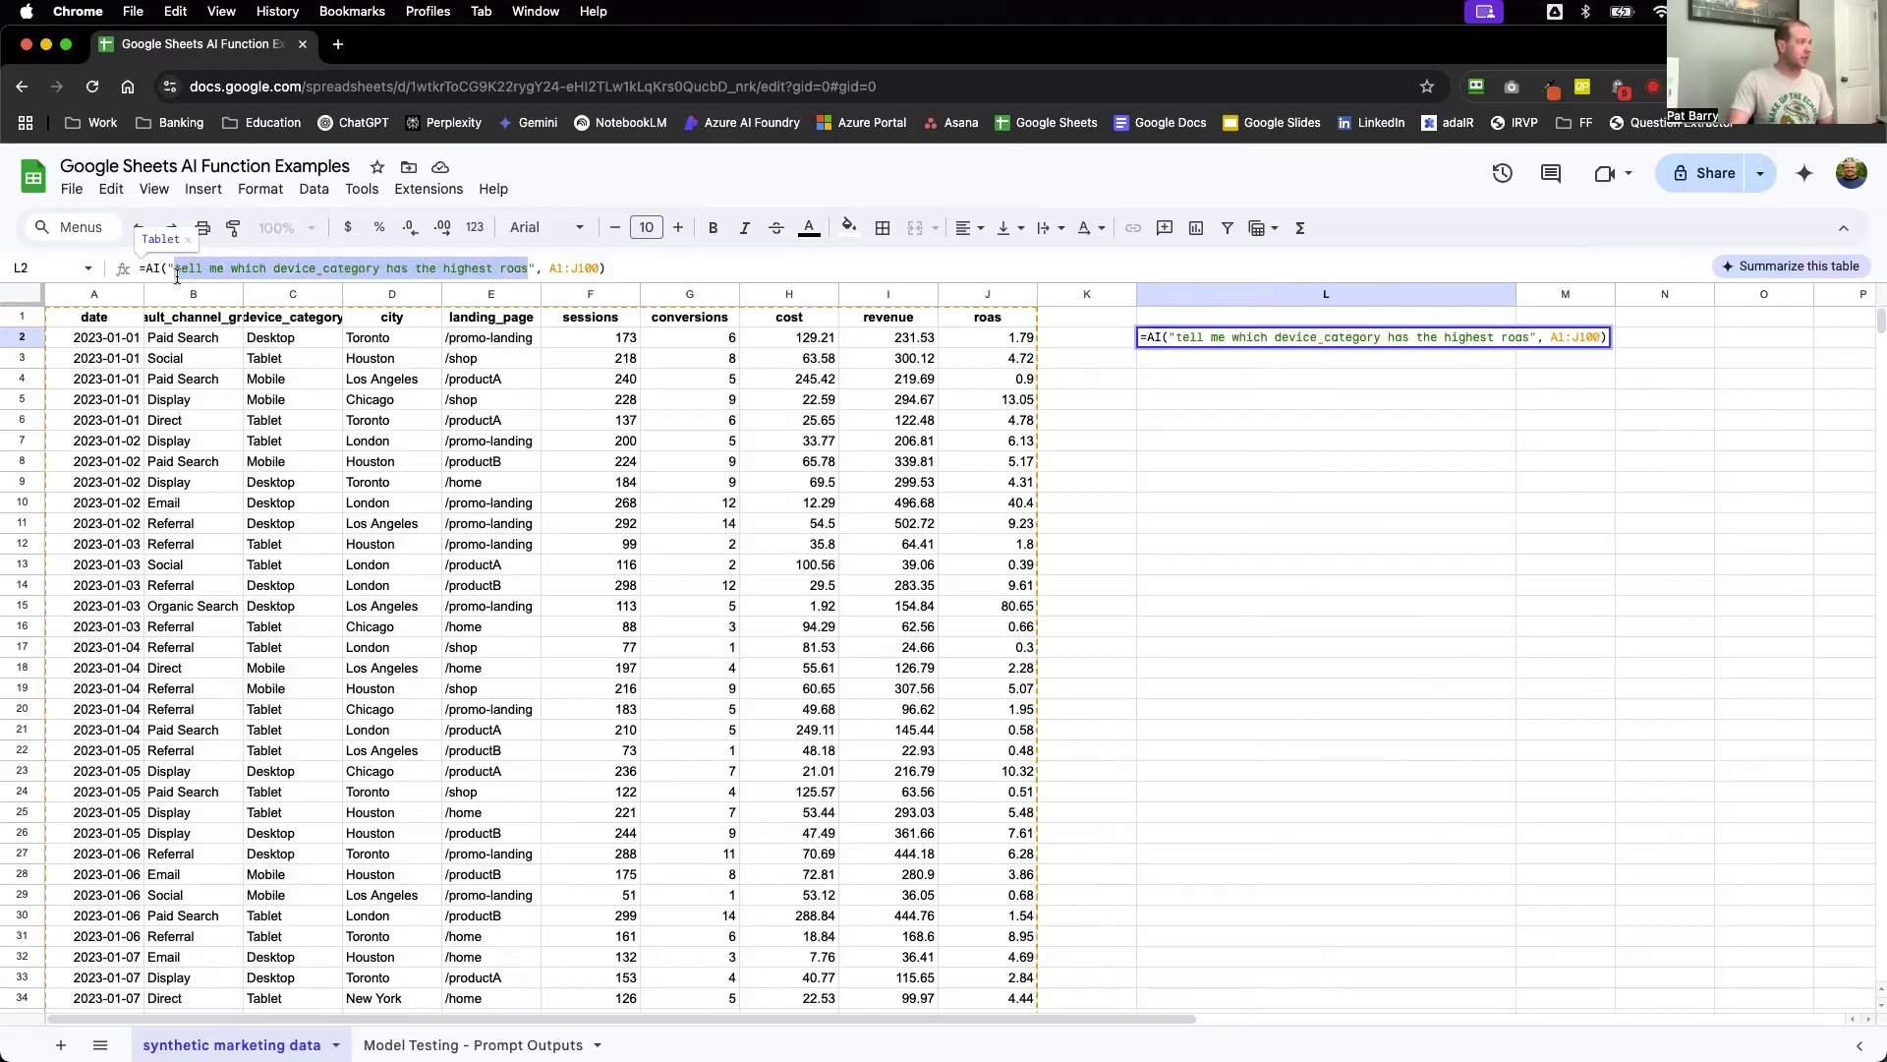
text(can you give )
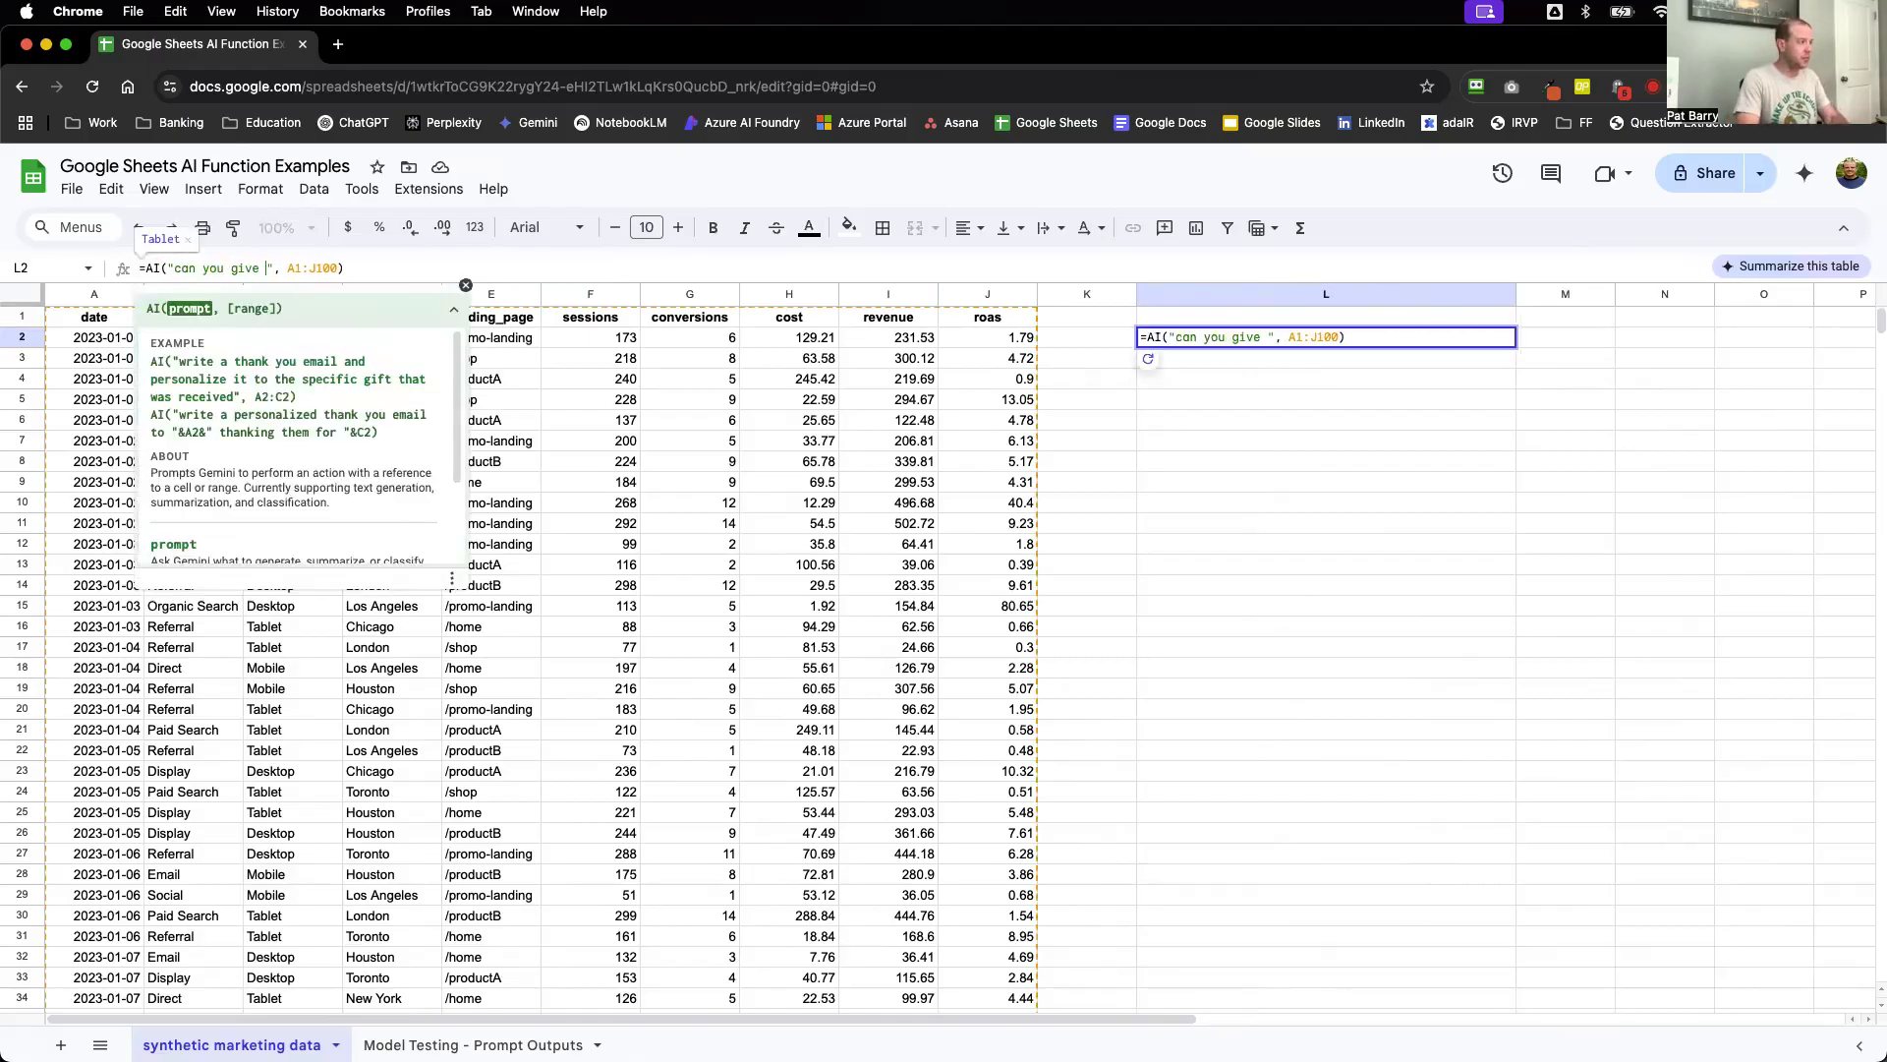
text(me a list of the )
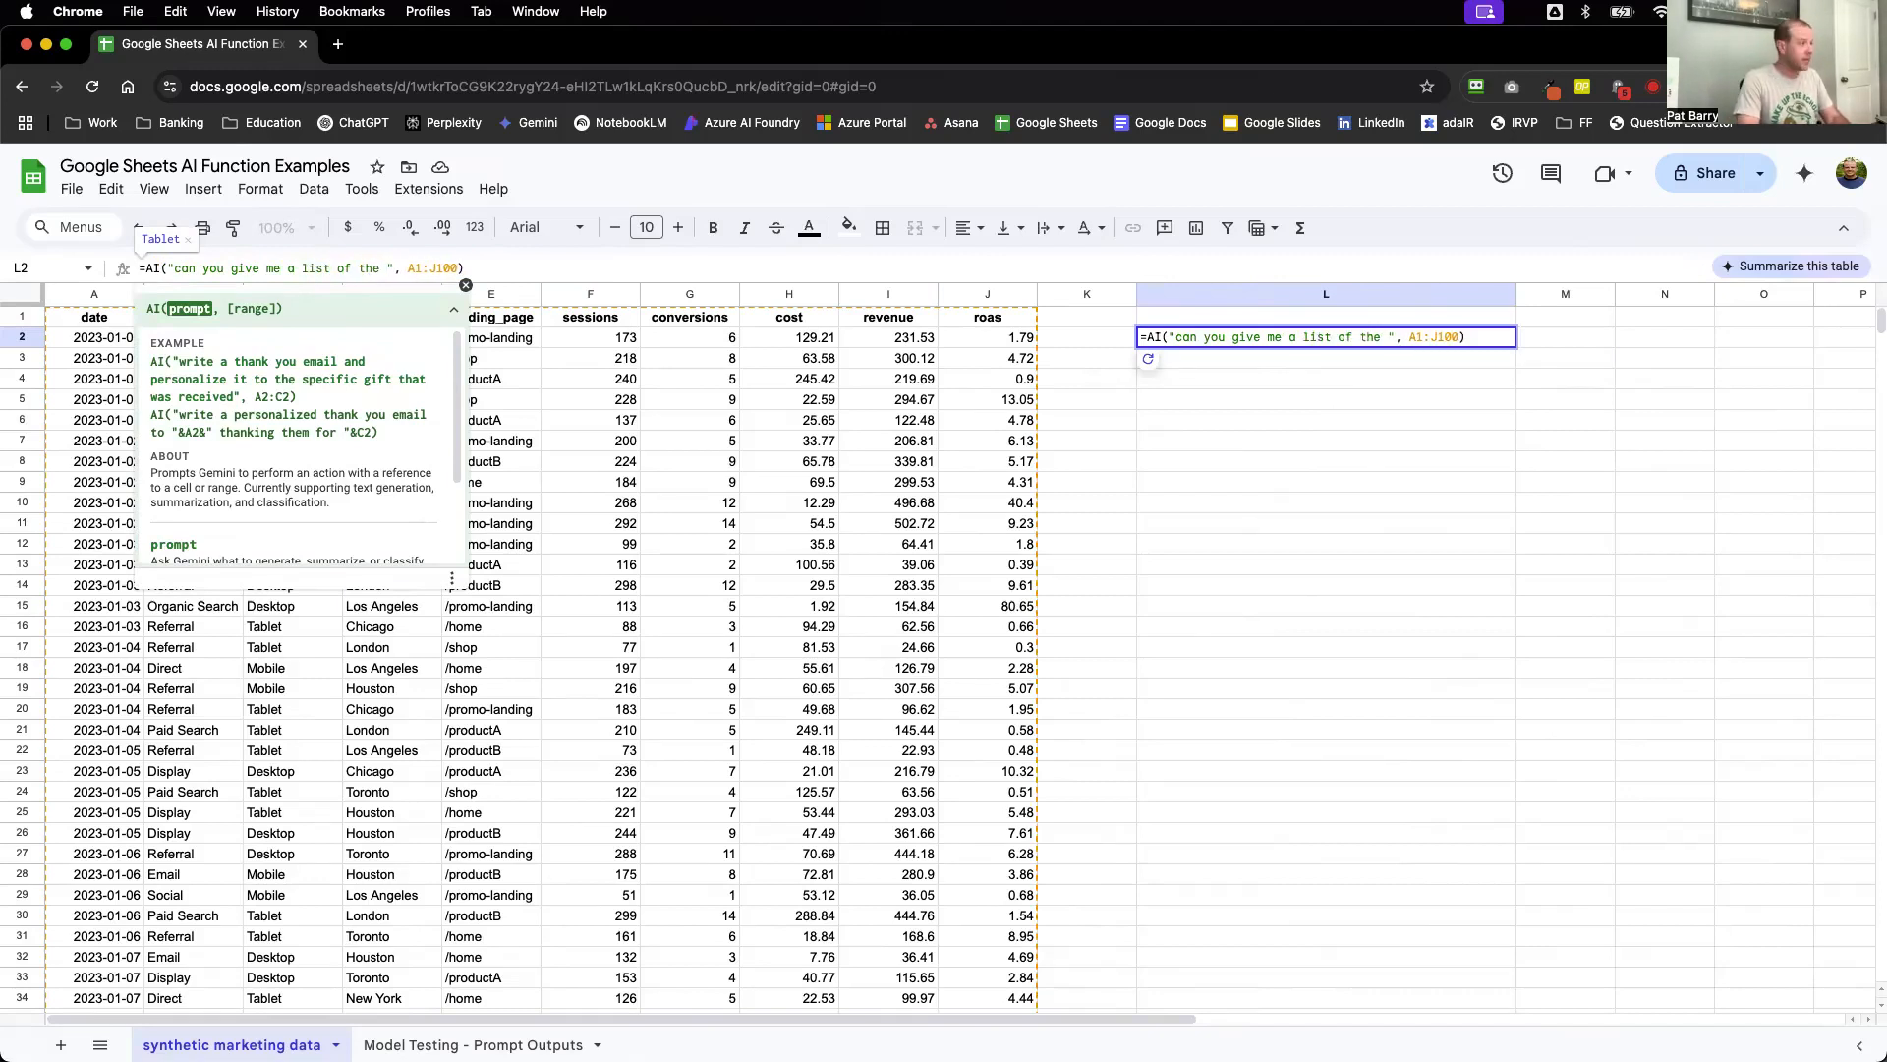
text(indiviual landing_pa)
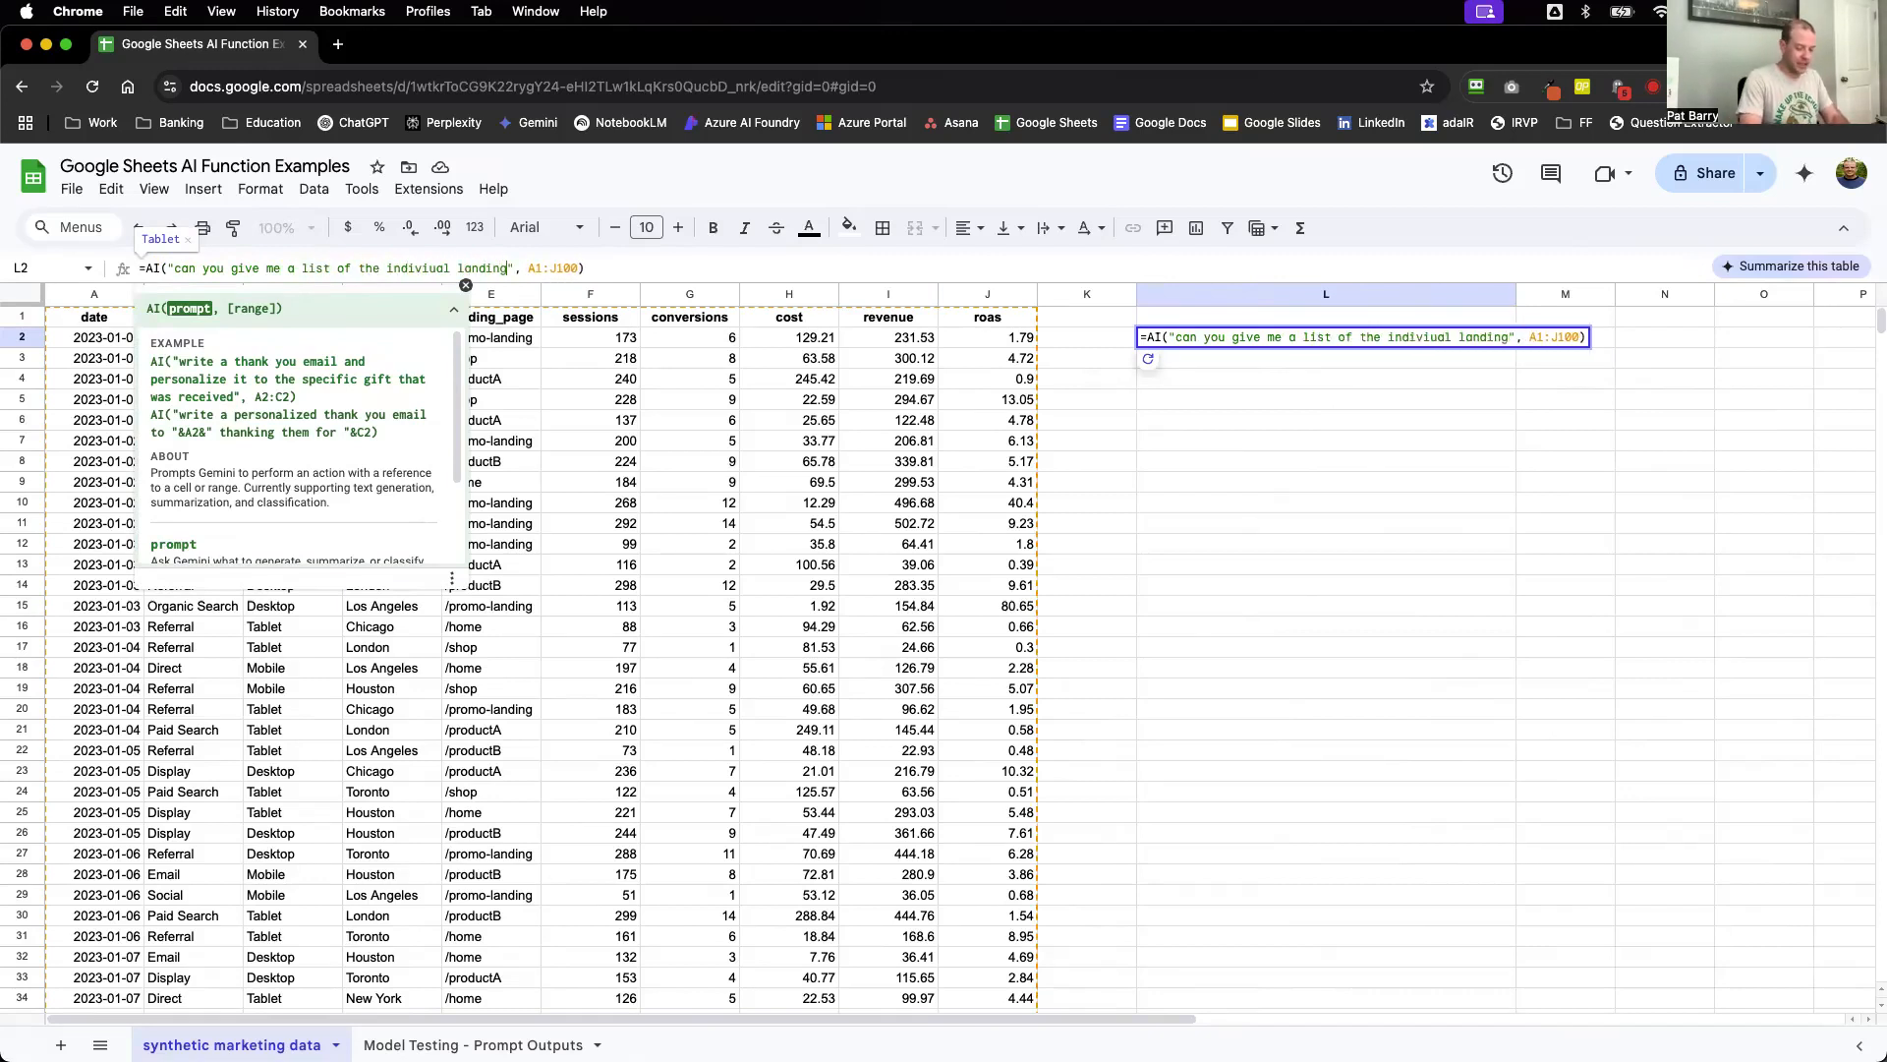
text(ge)
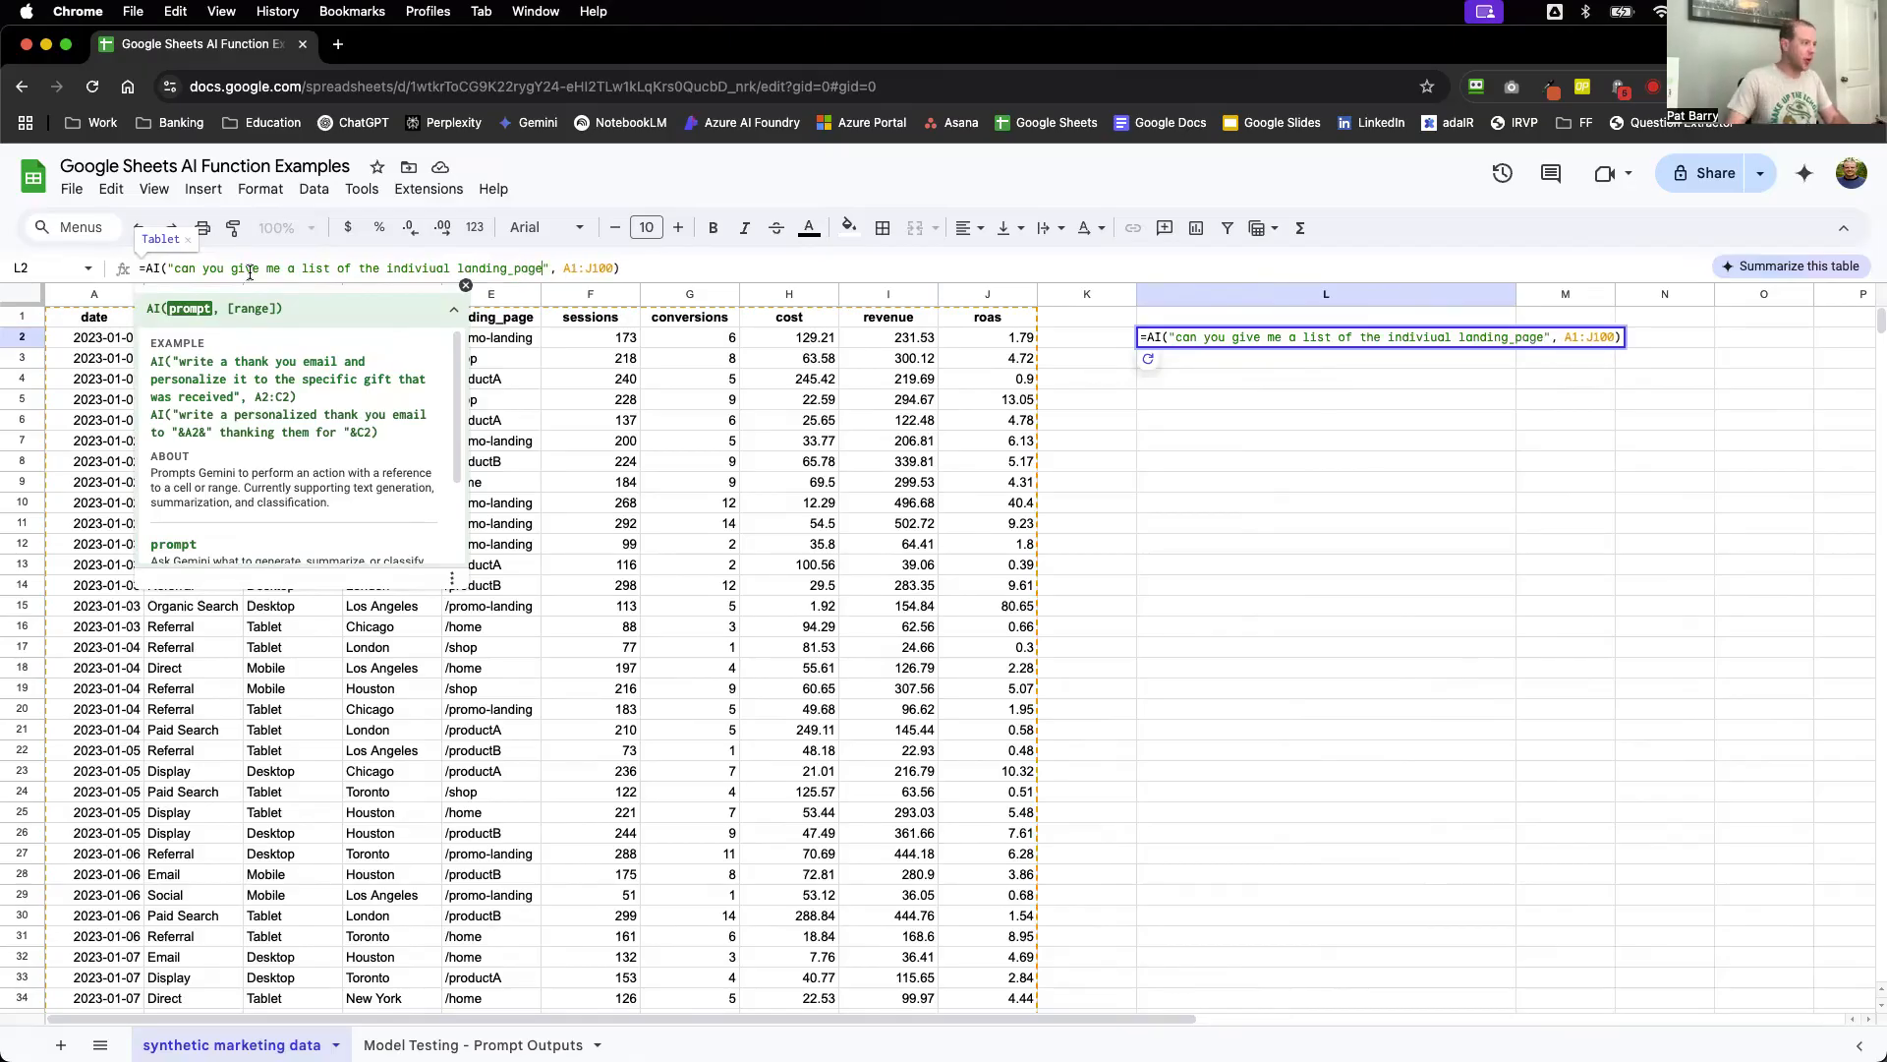
click(515, 321)
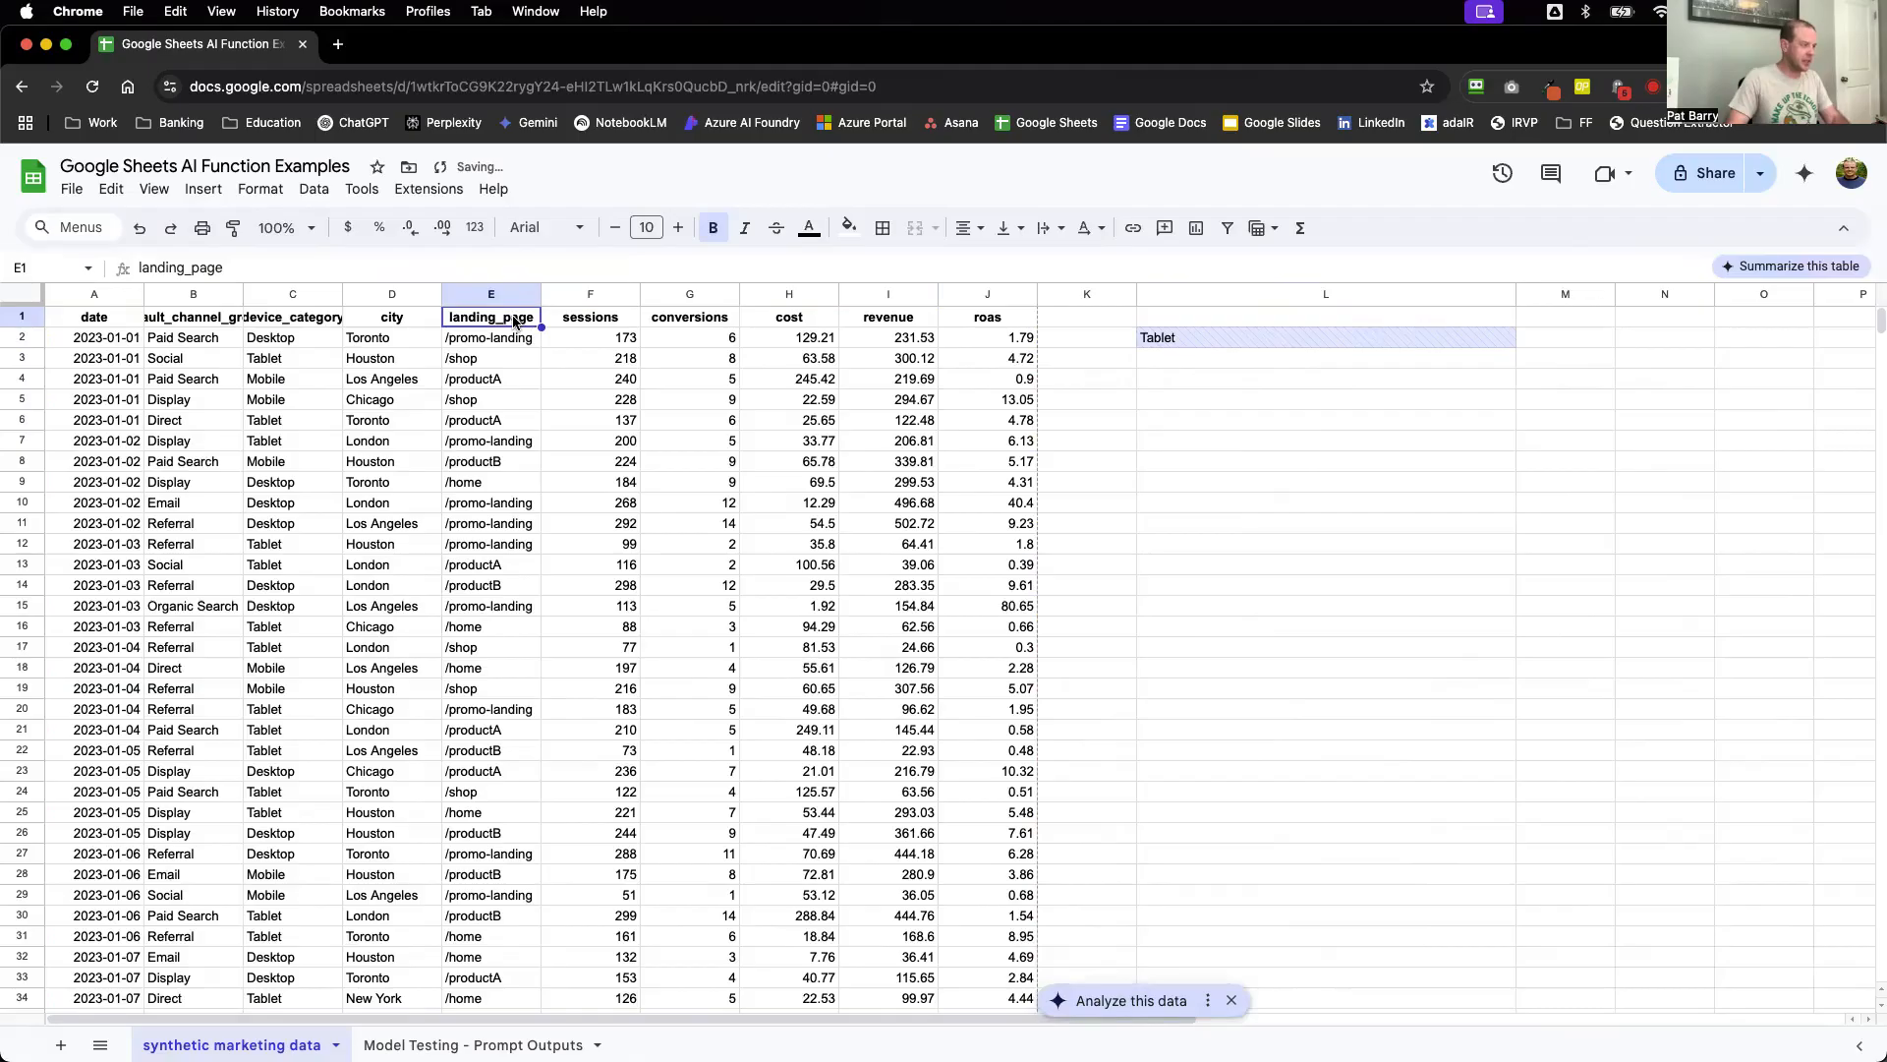
Generate the AI function's output in L2 for the prompt listing the individual landing_page values.
click(1236, 334)
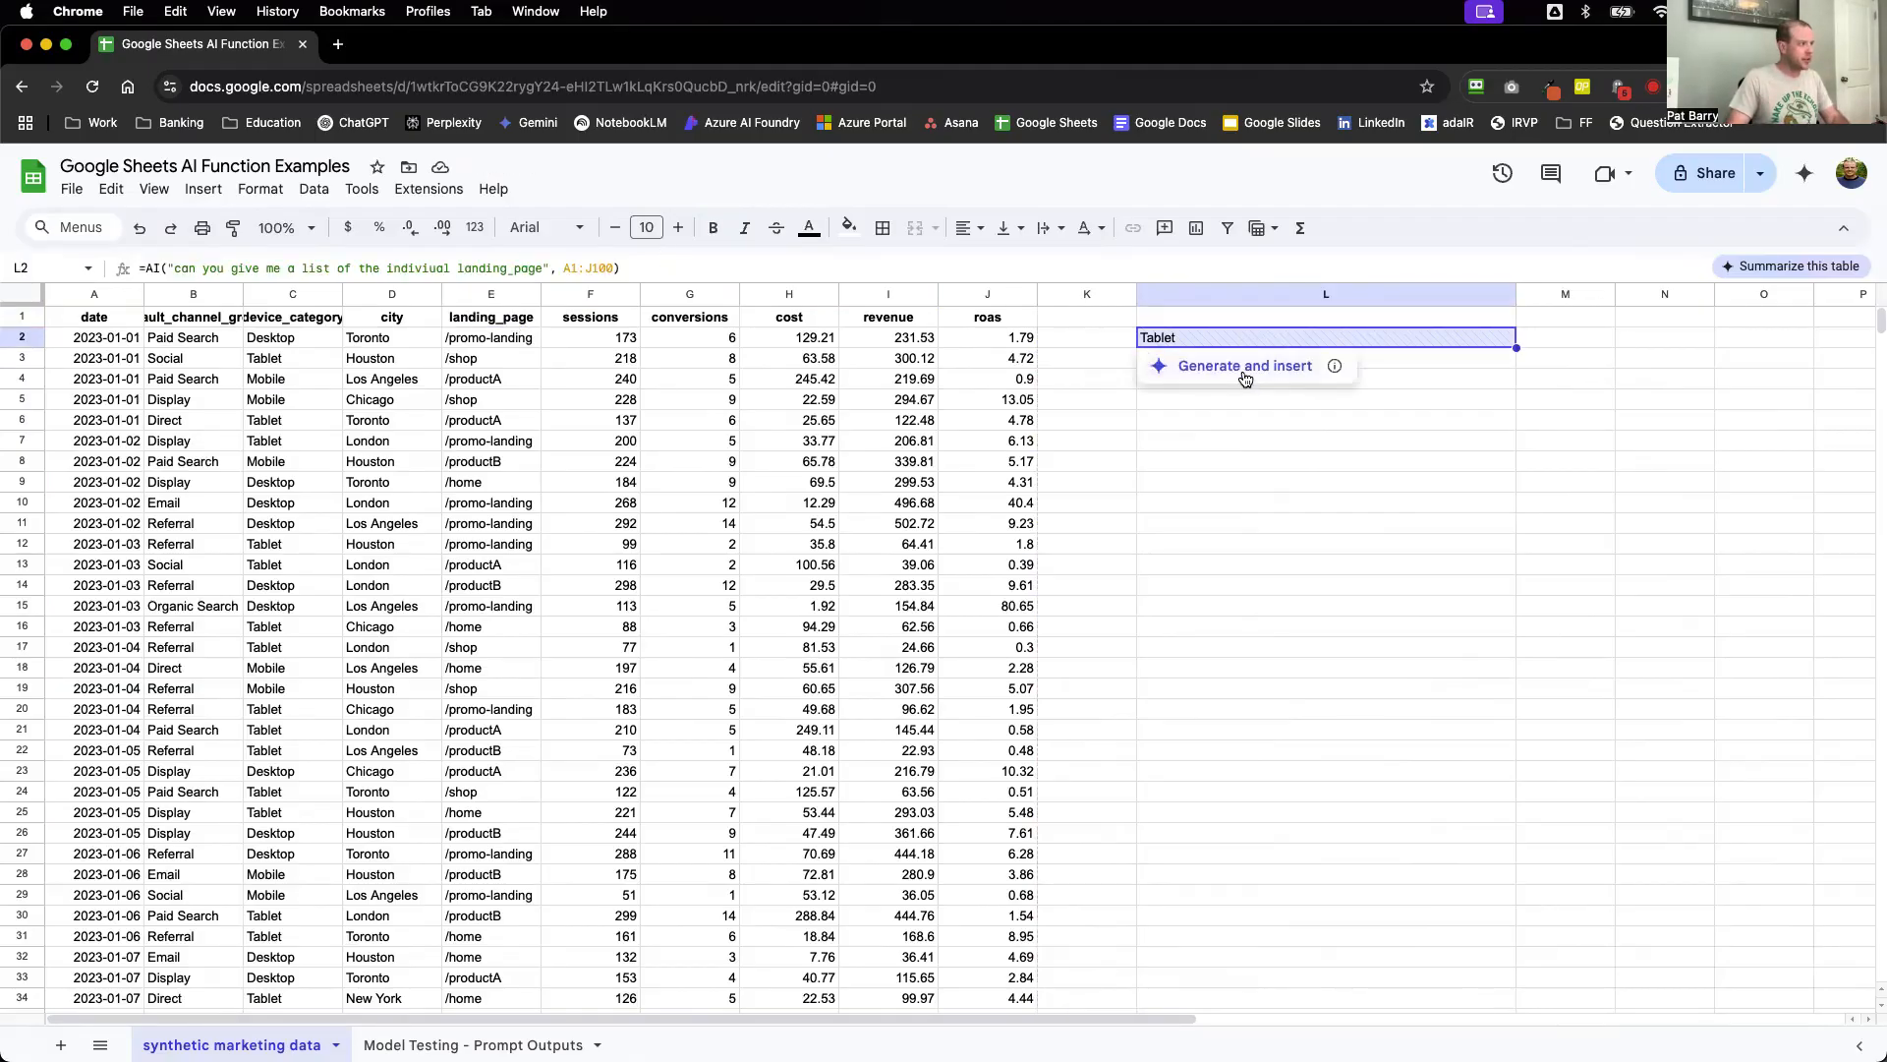
click(1244, 378)
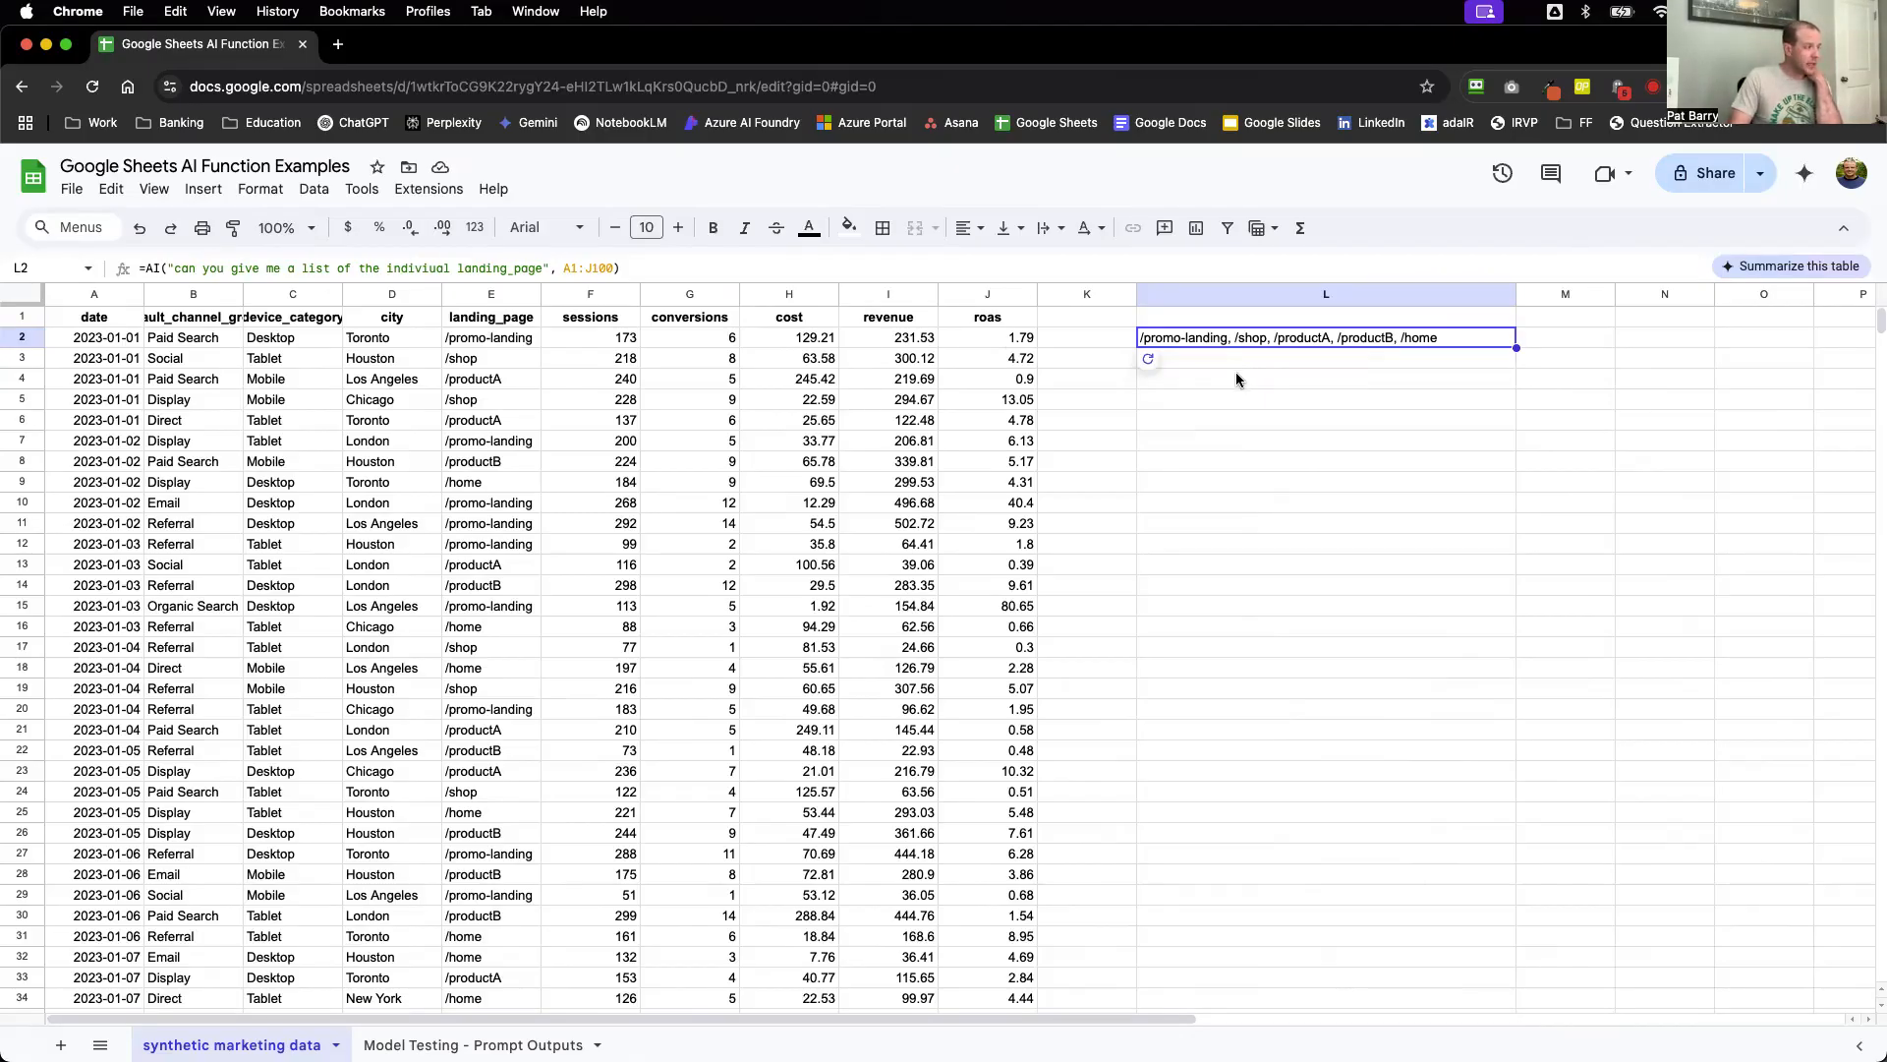
Change landing_page to default_channel_grouping in the L2 prompt and generate the AI output again.
click(538, 268)
drag(541, 268, 455, 269)
text(defaul)
text(t_channel)
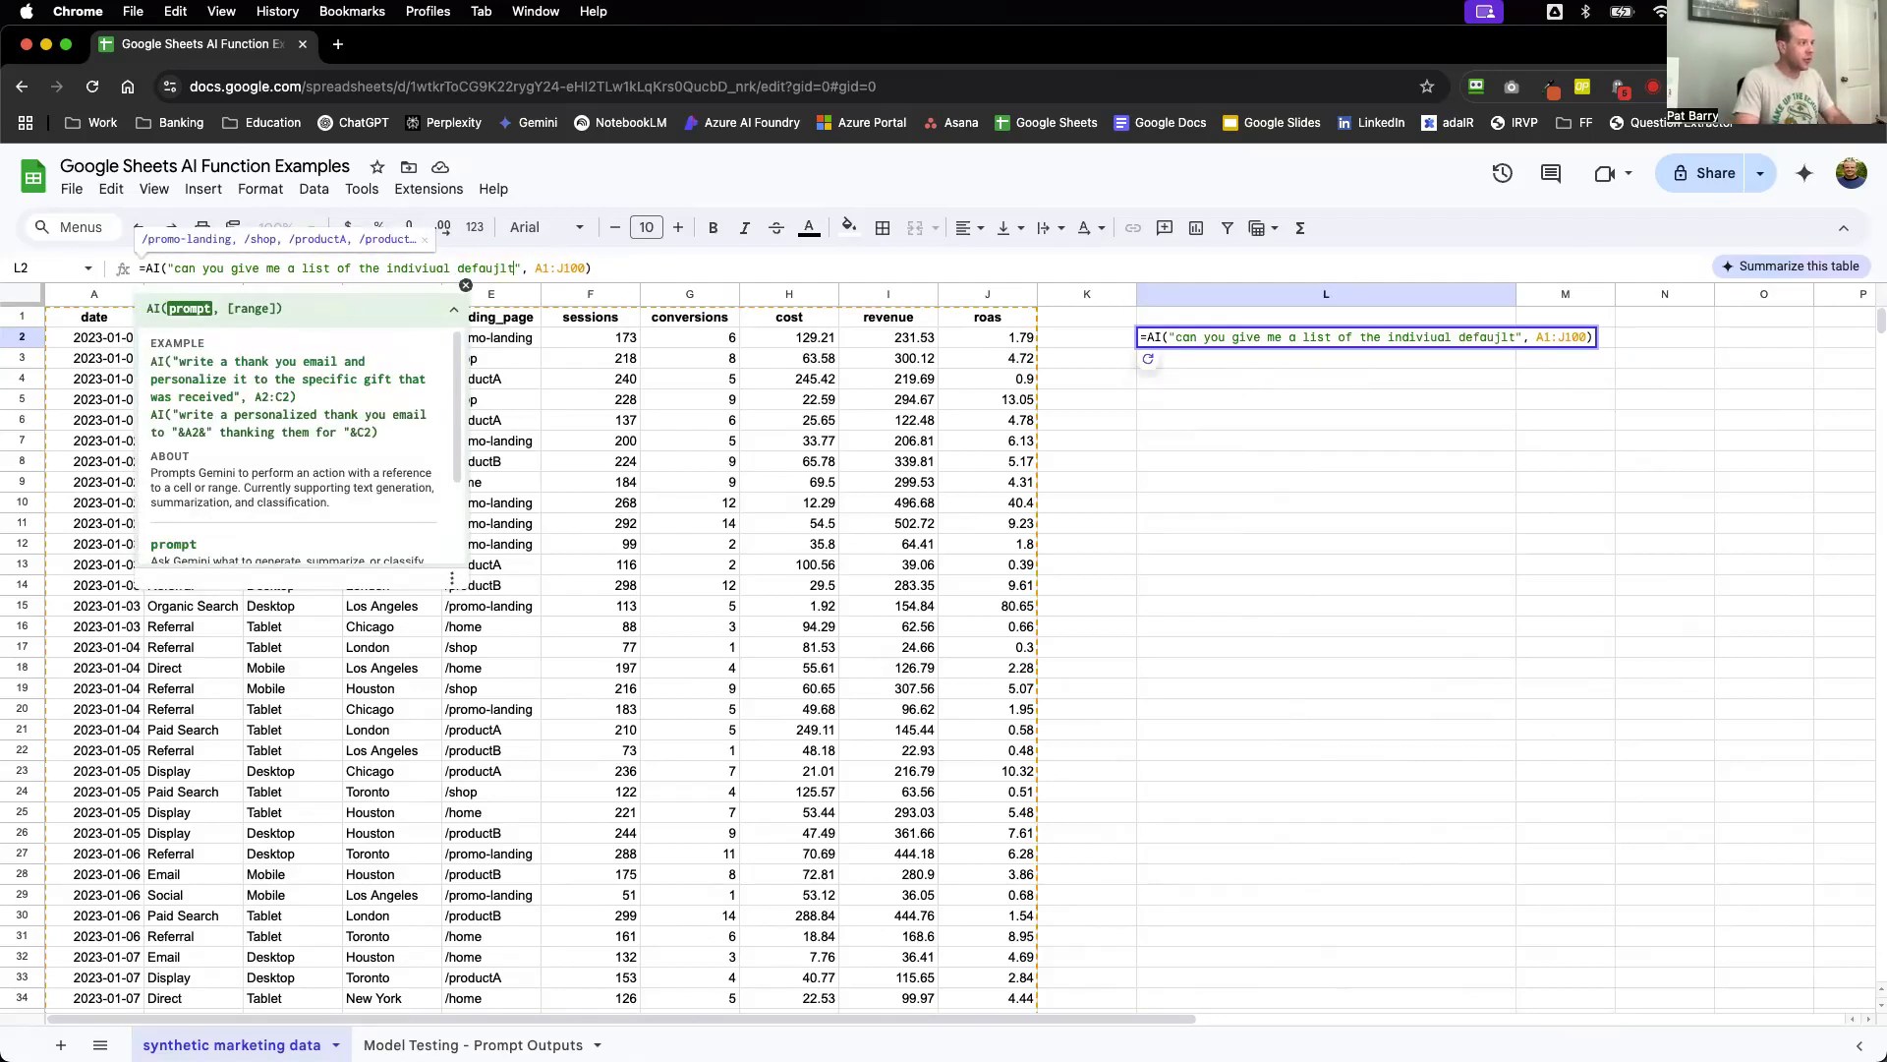
text(_grouping)
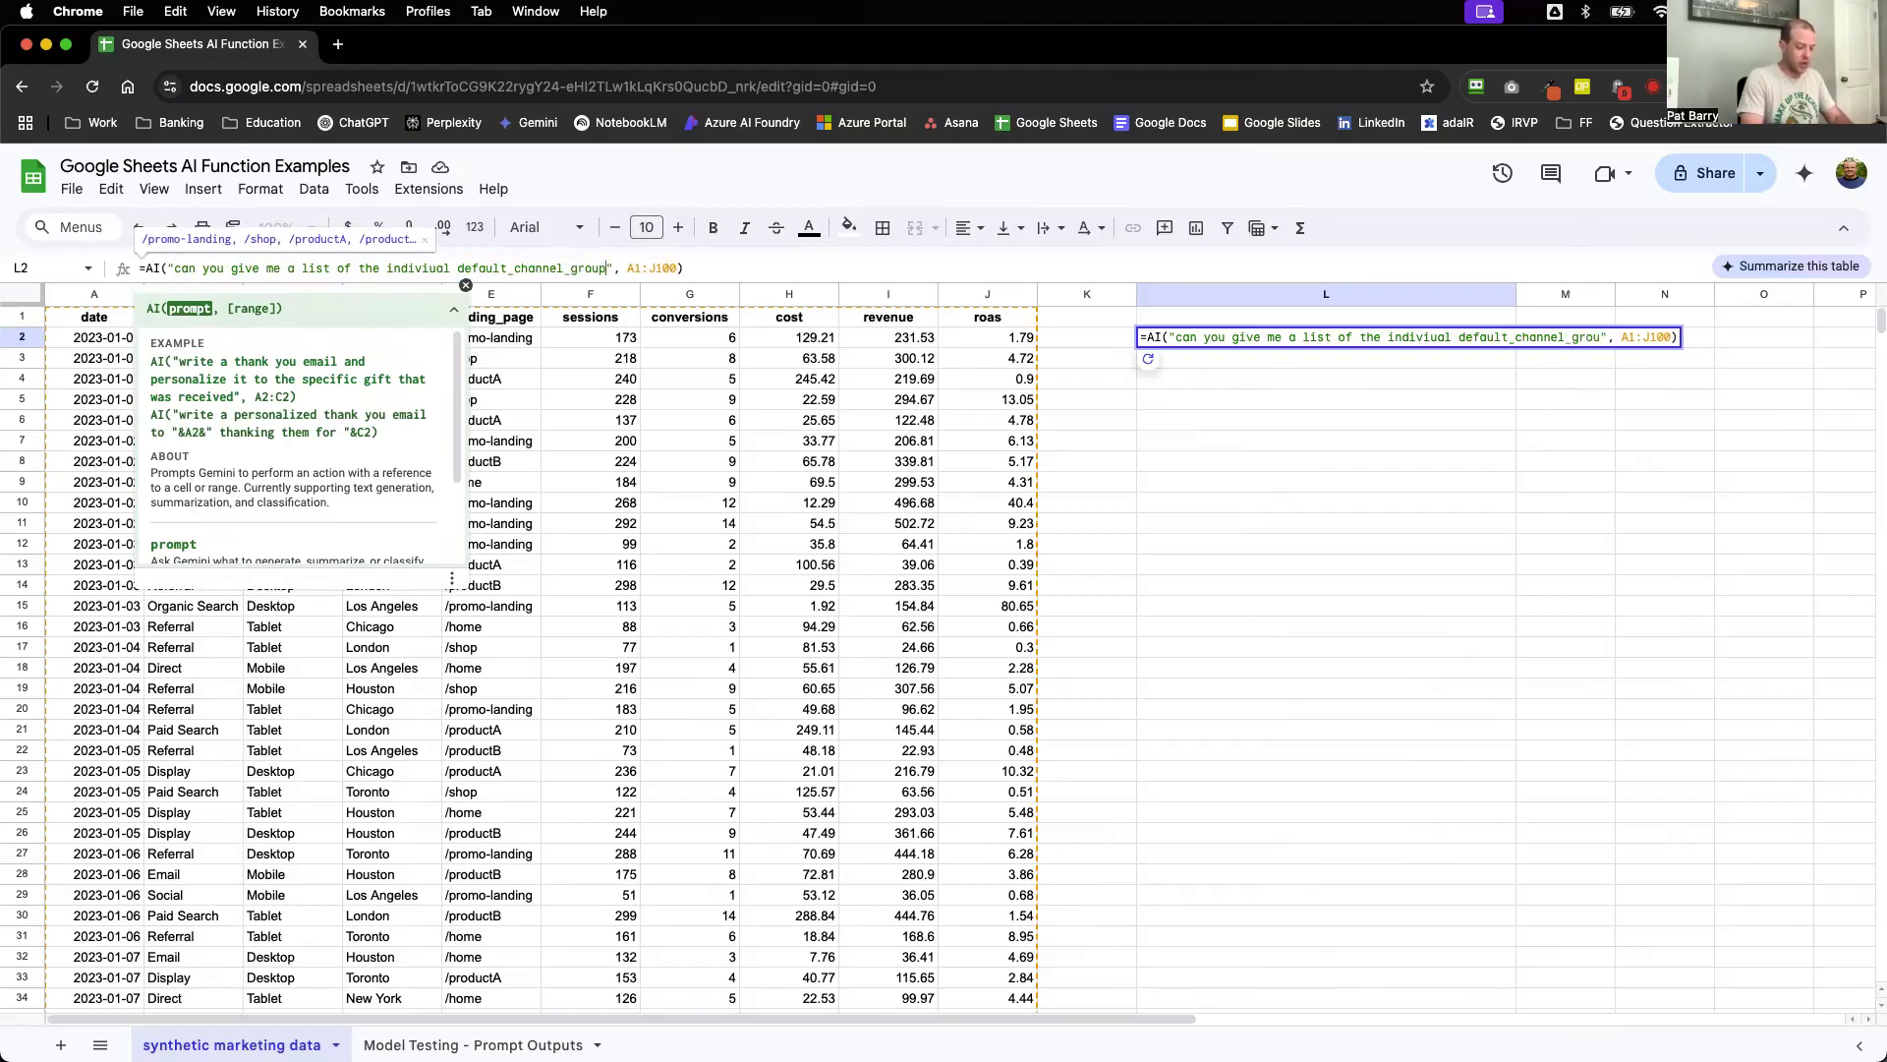
key(Return)
key(Up)
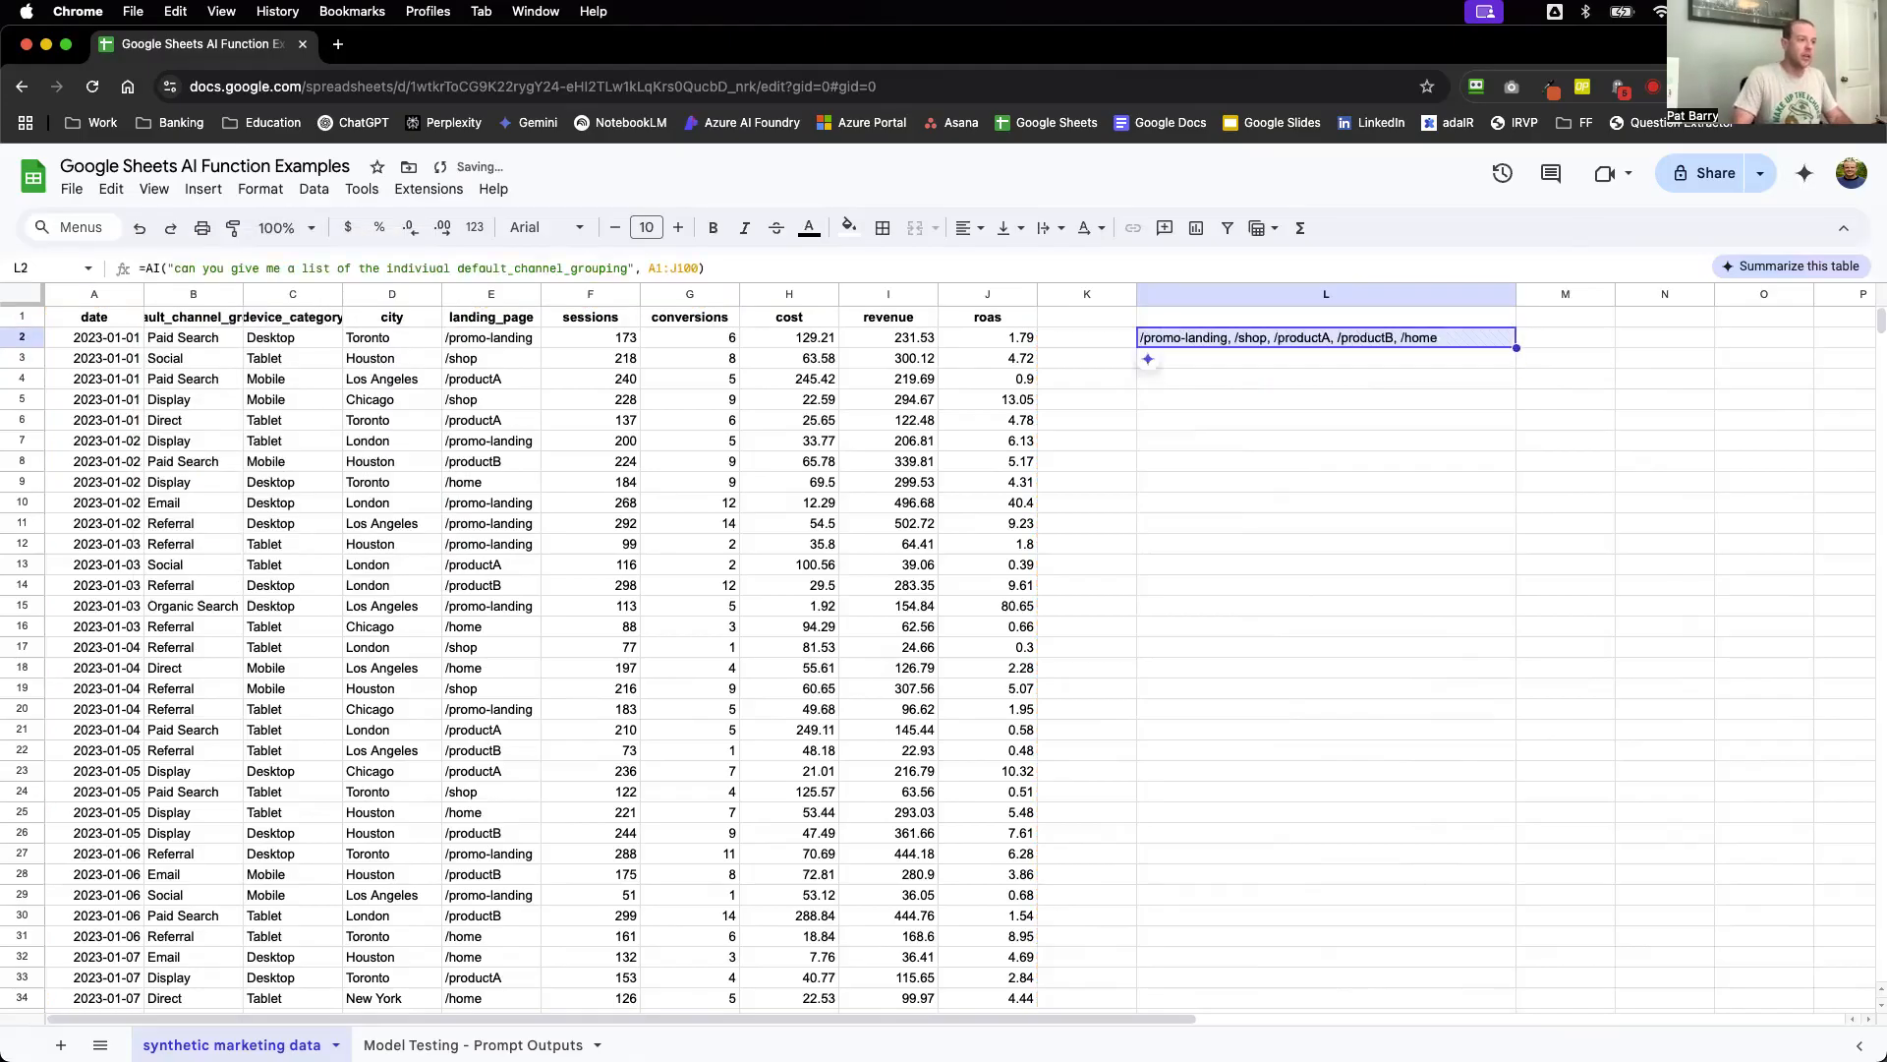
click(1152, 368)
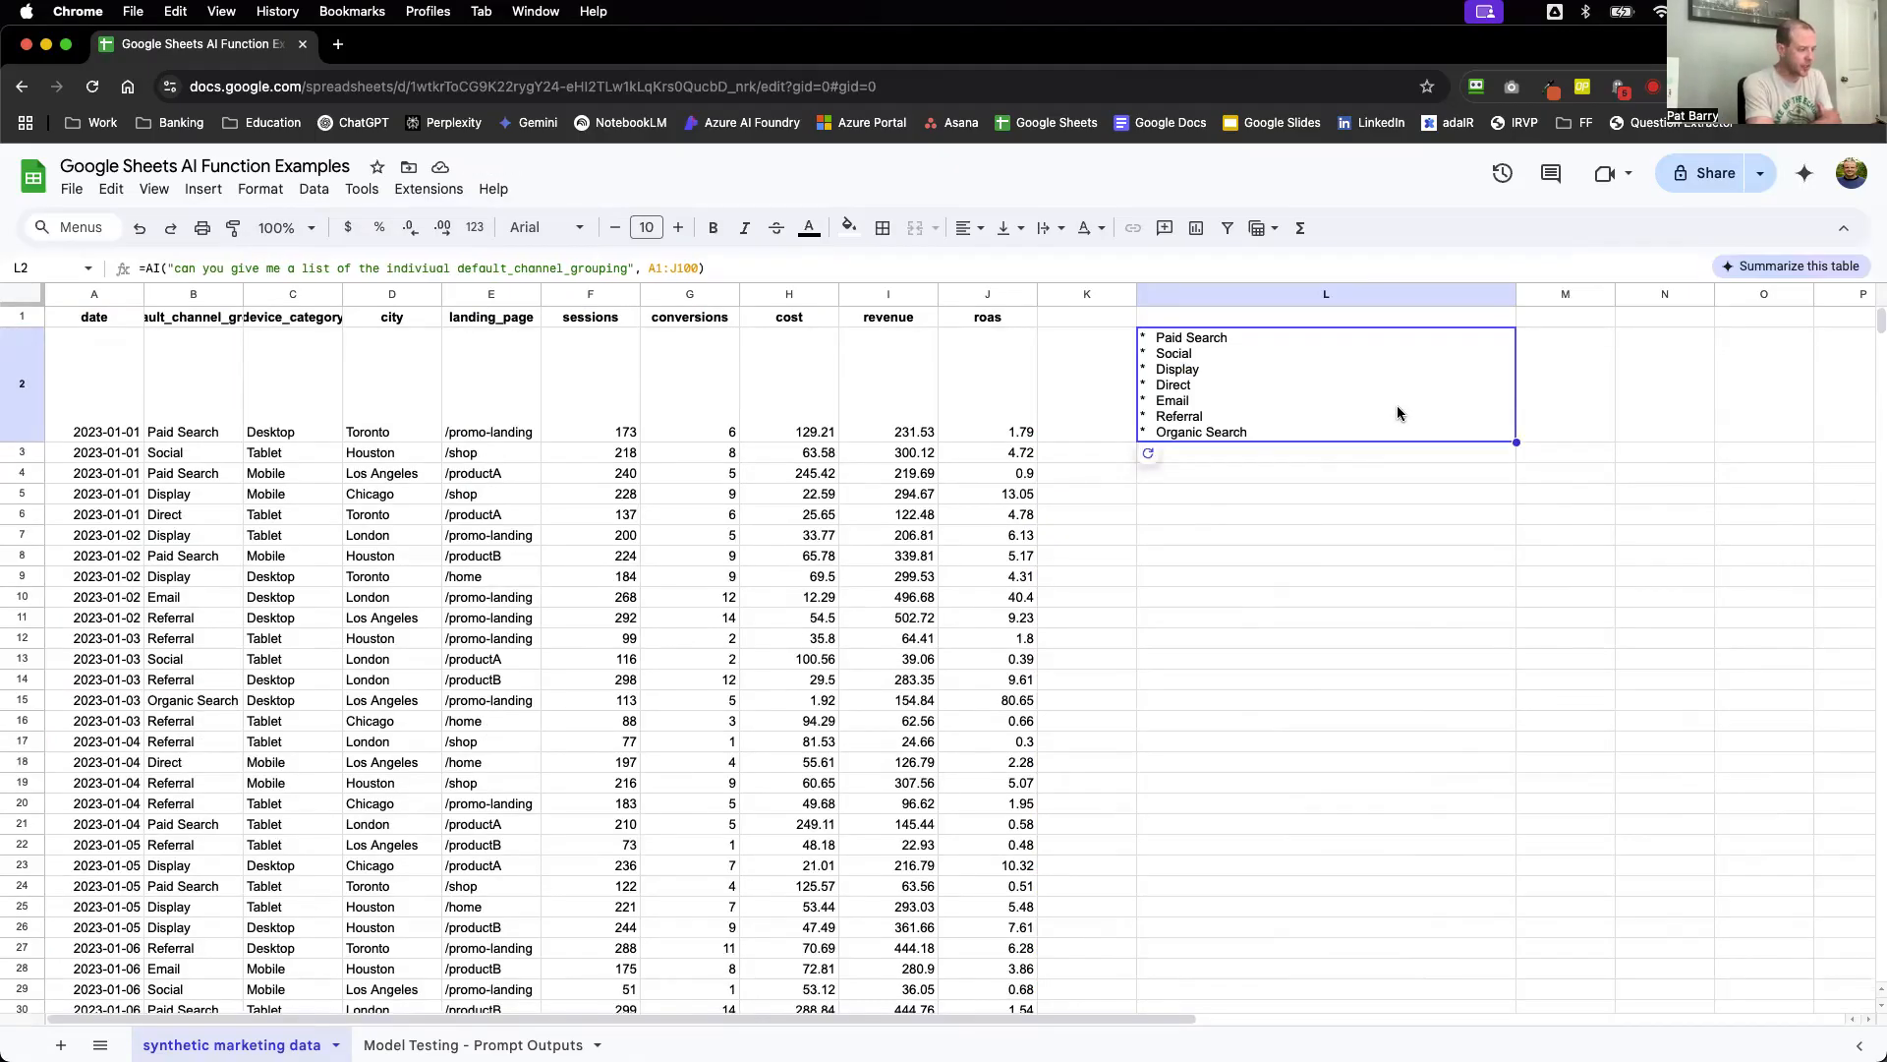
Clear cell L2 and open the "Model Testing - Prompt Outputs" sheet.
key(Delete)
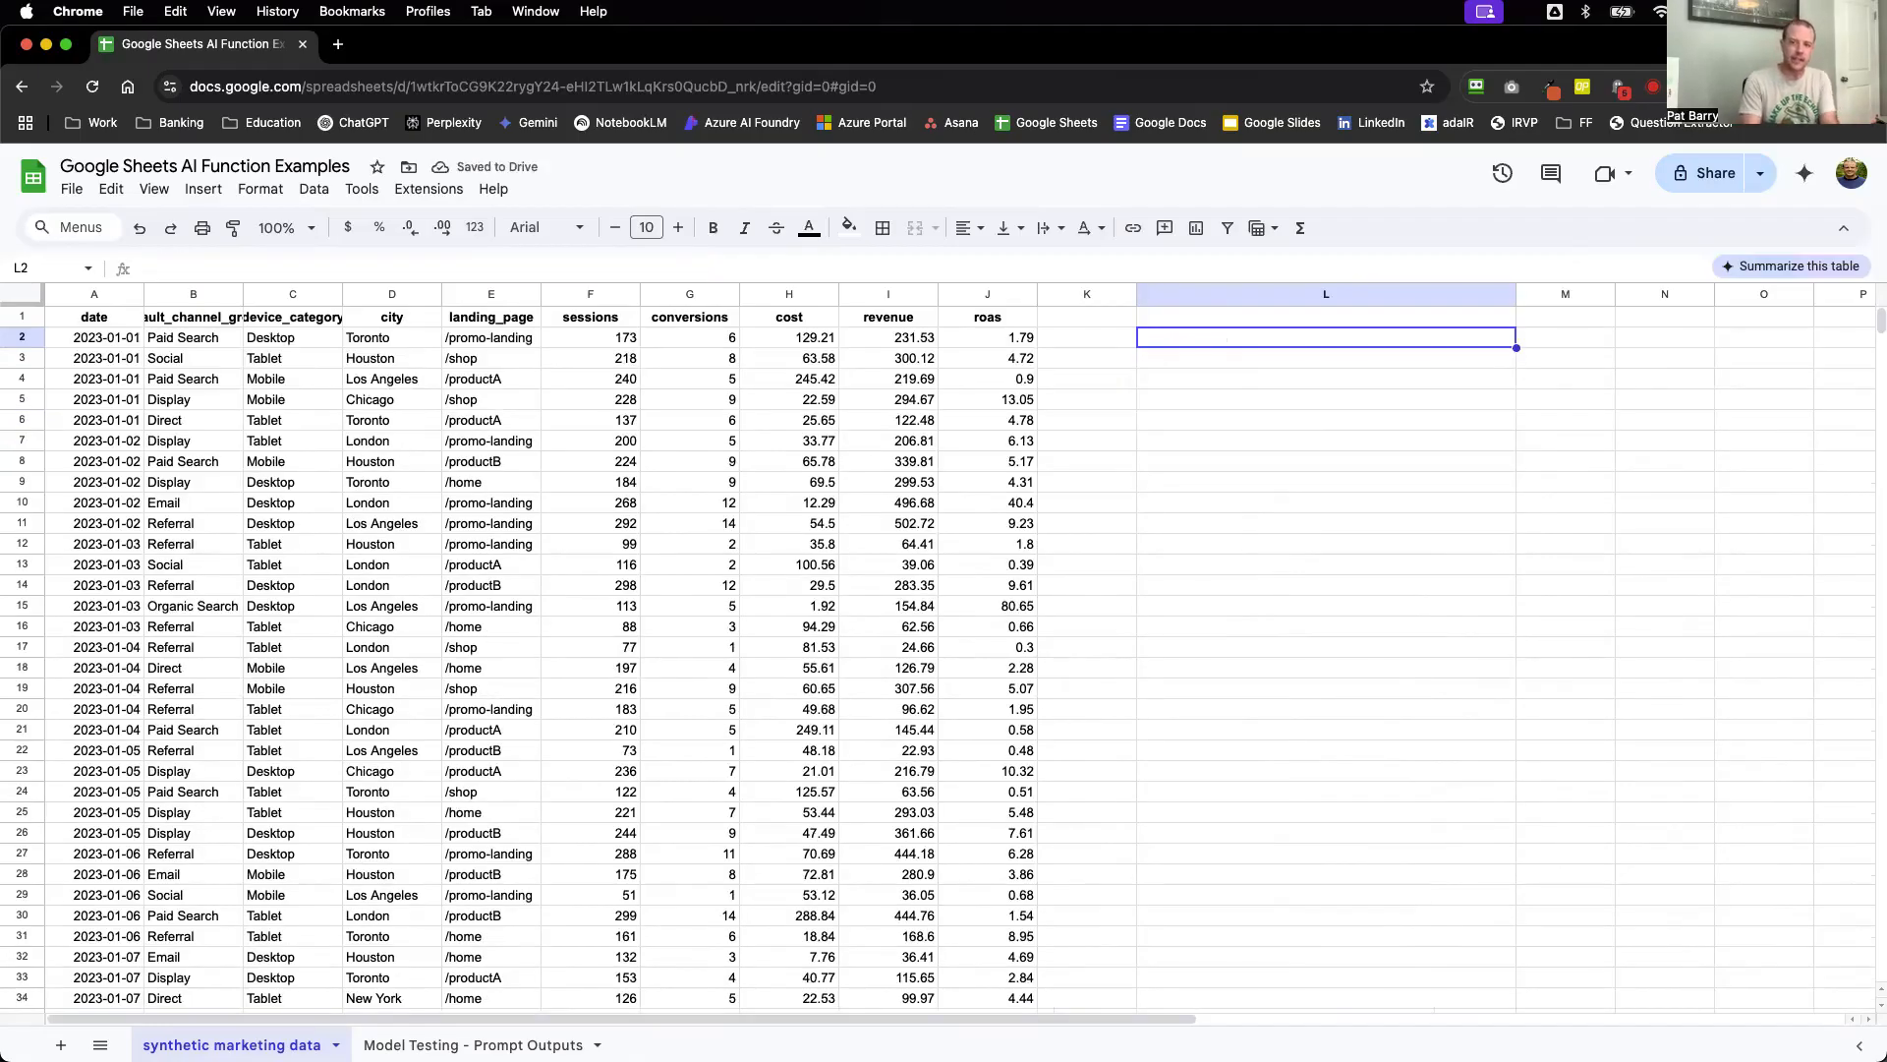
click(442, 1042)
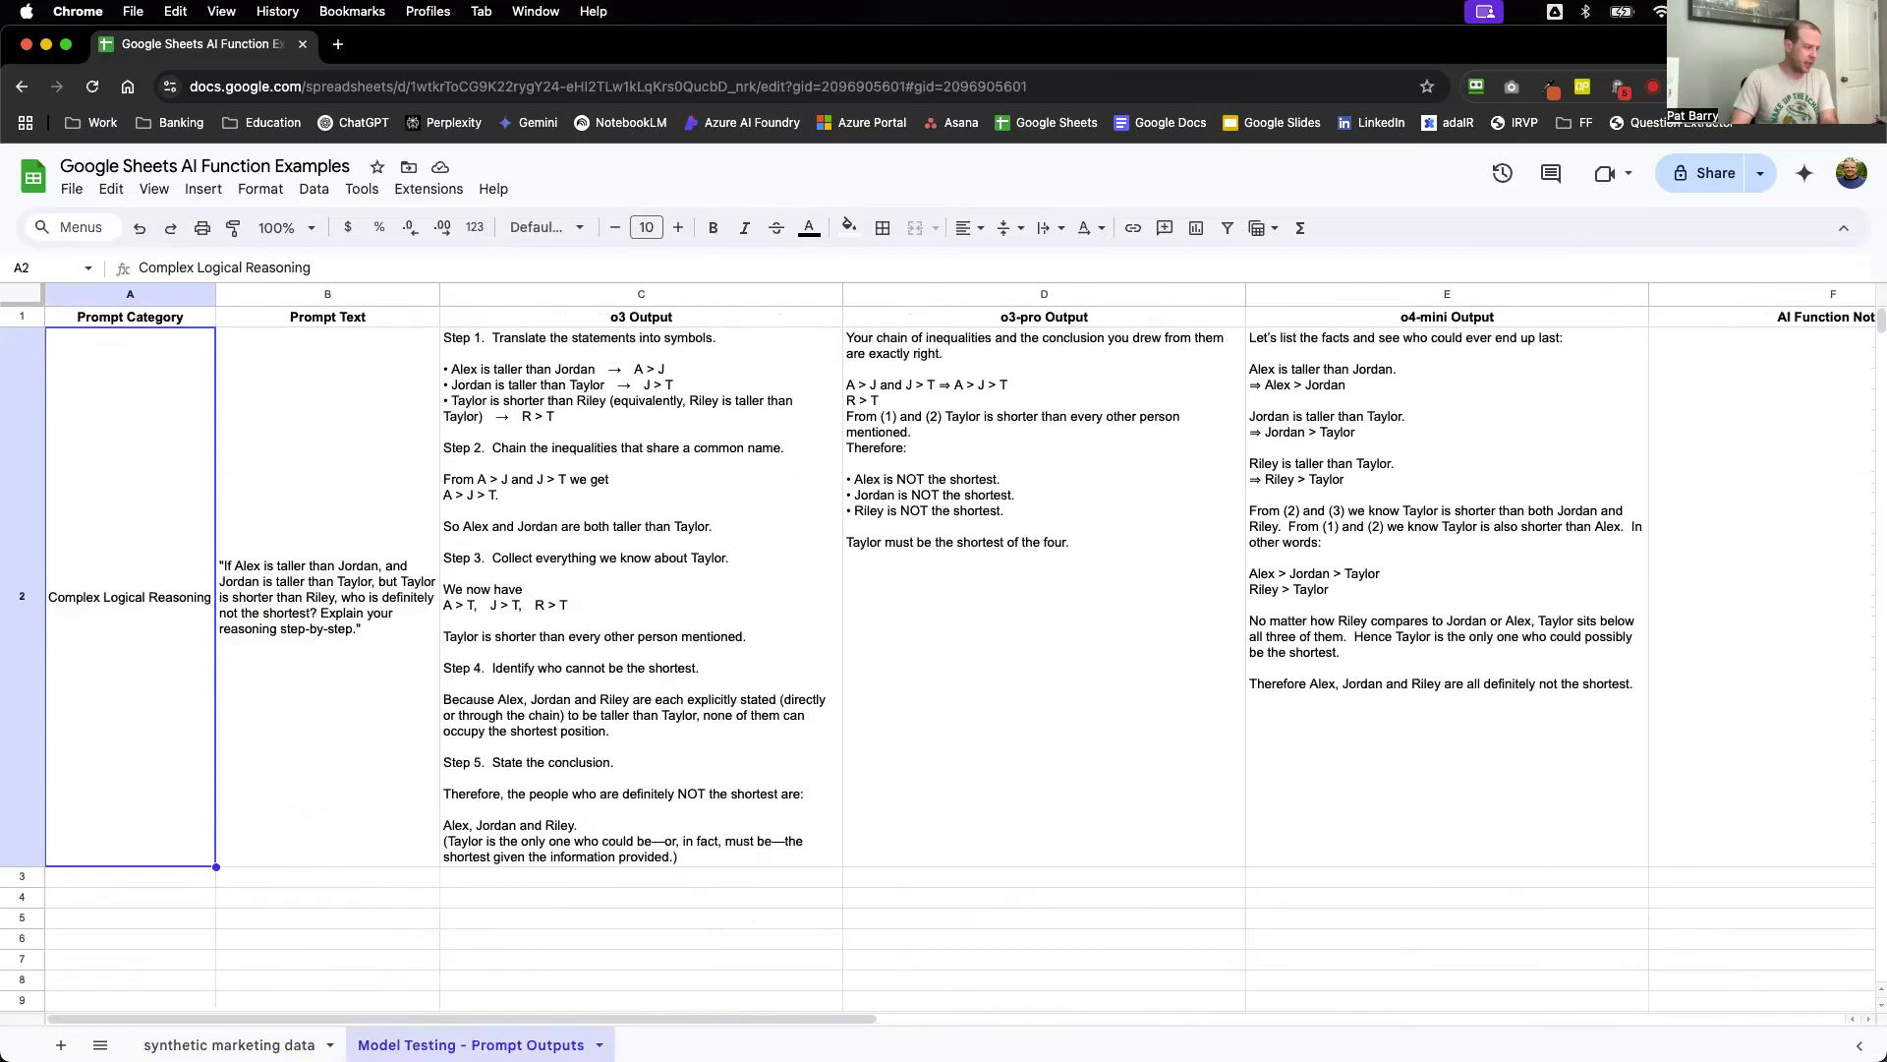
Examine the prompt category and prompt text in row 2 and compare the o3, o3-pro and o4-mini outputs.
click(306, 748)
click(604, 730)
click(106, 726)
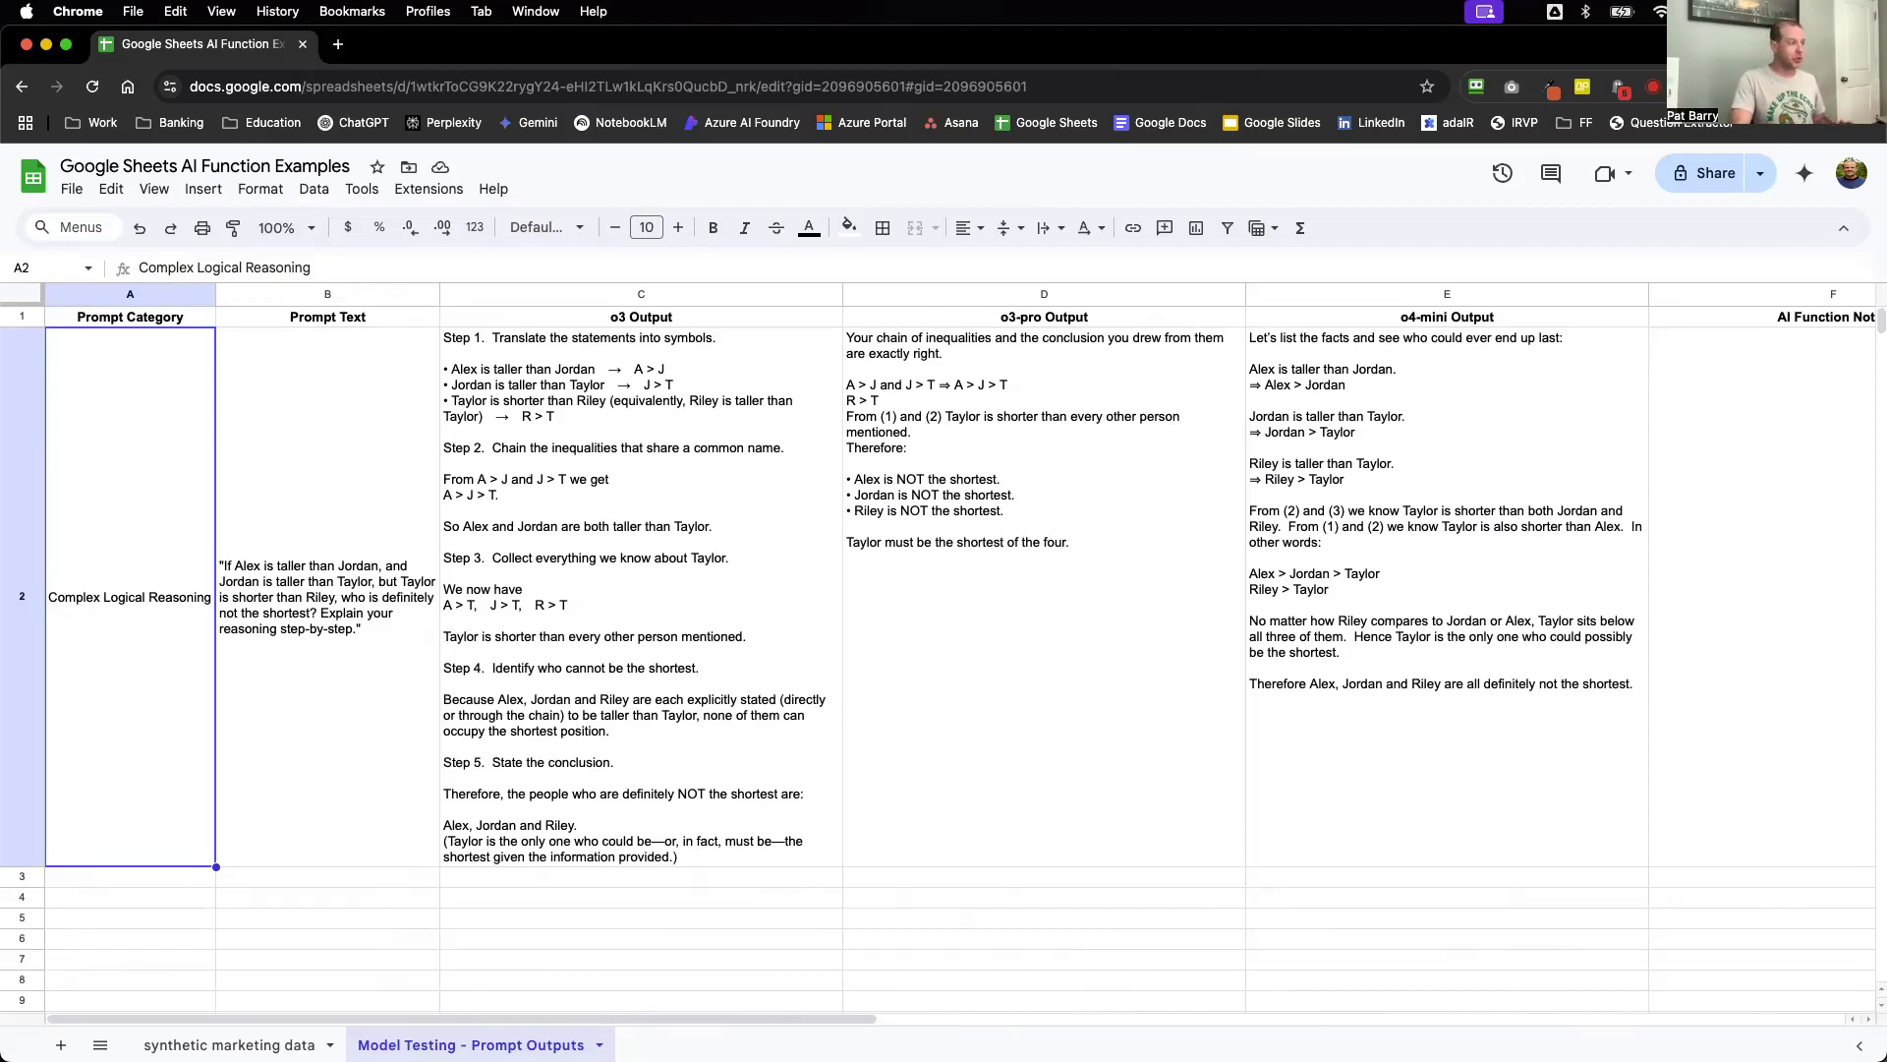
key(Right)
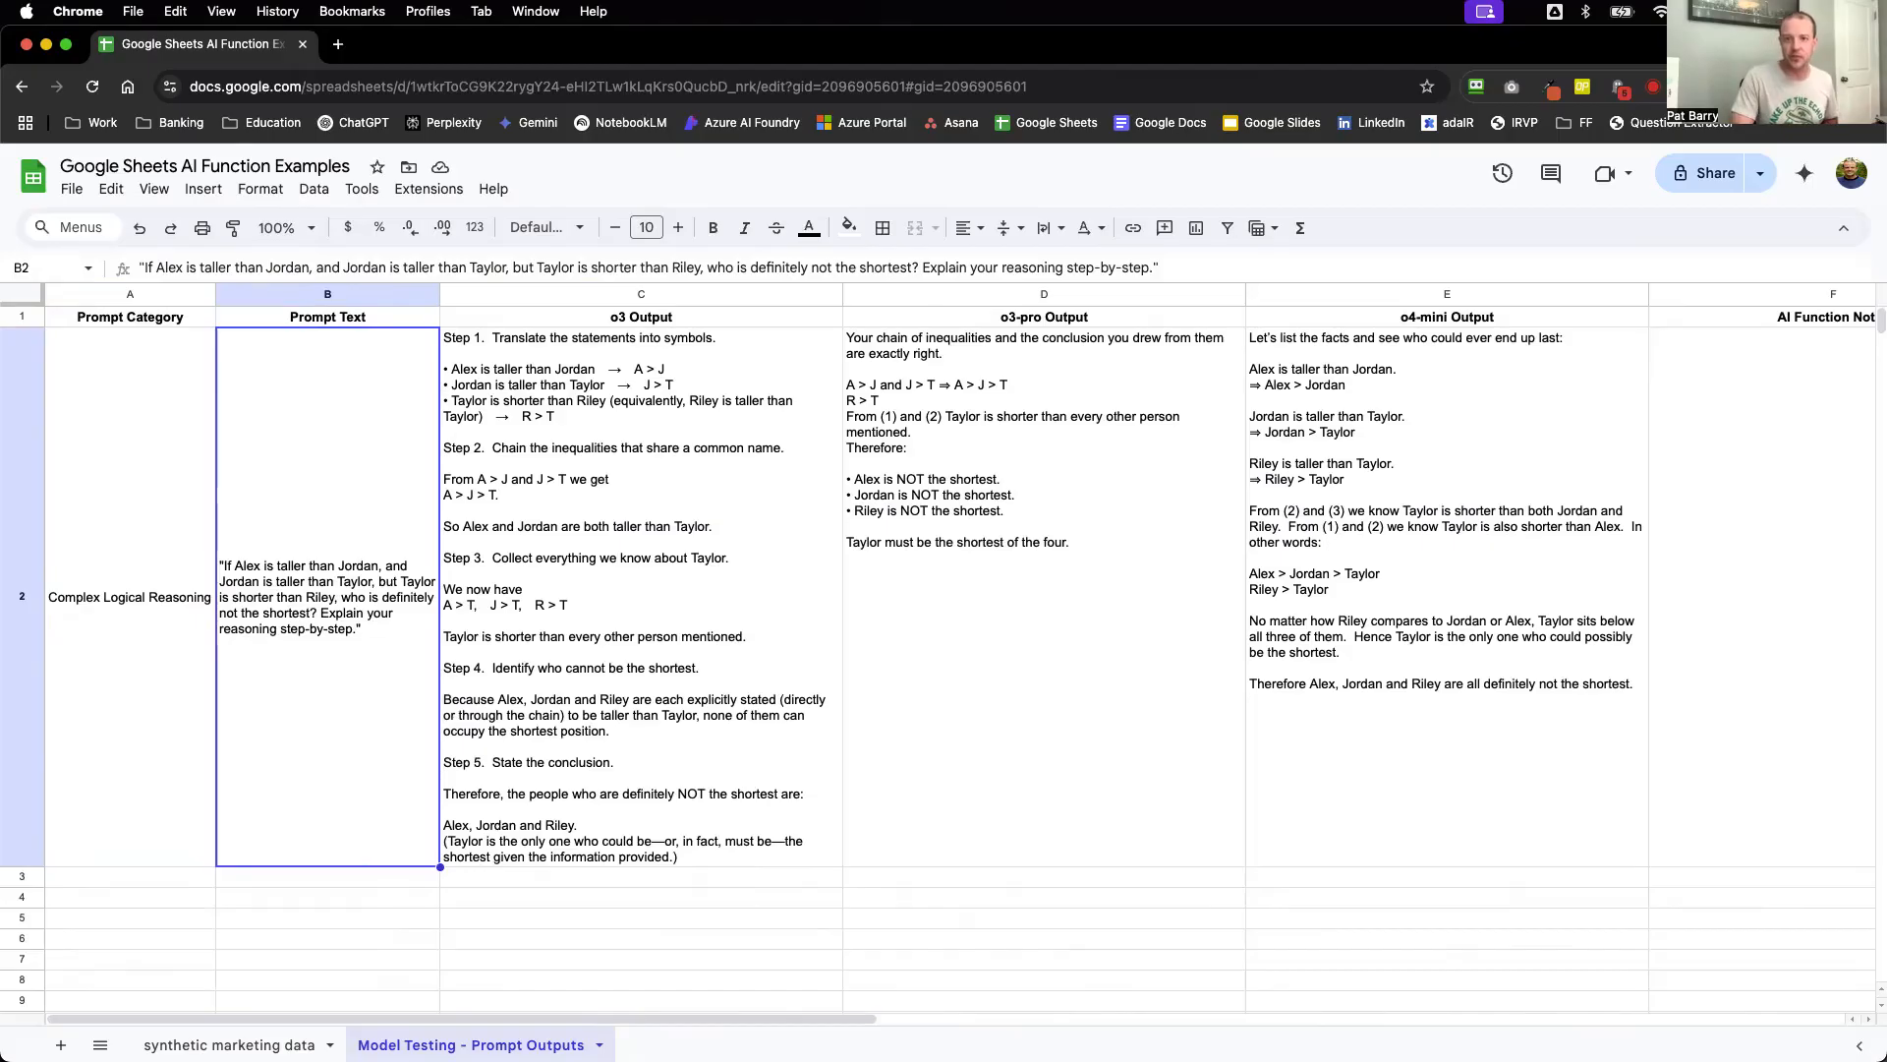
click(641, 596)
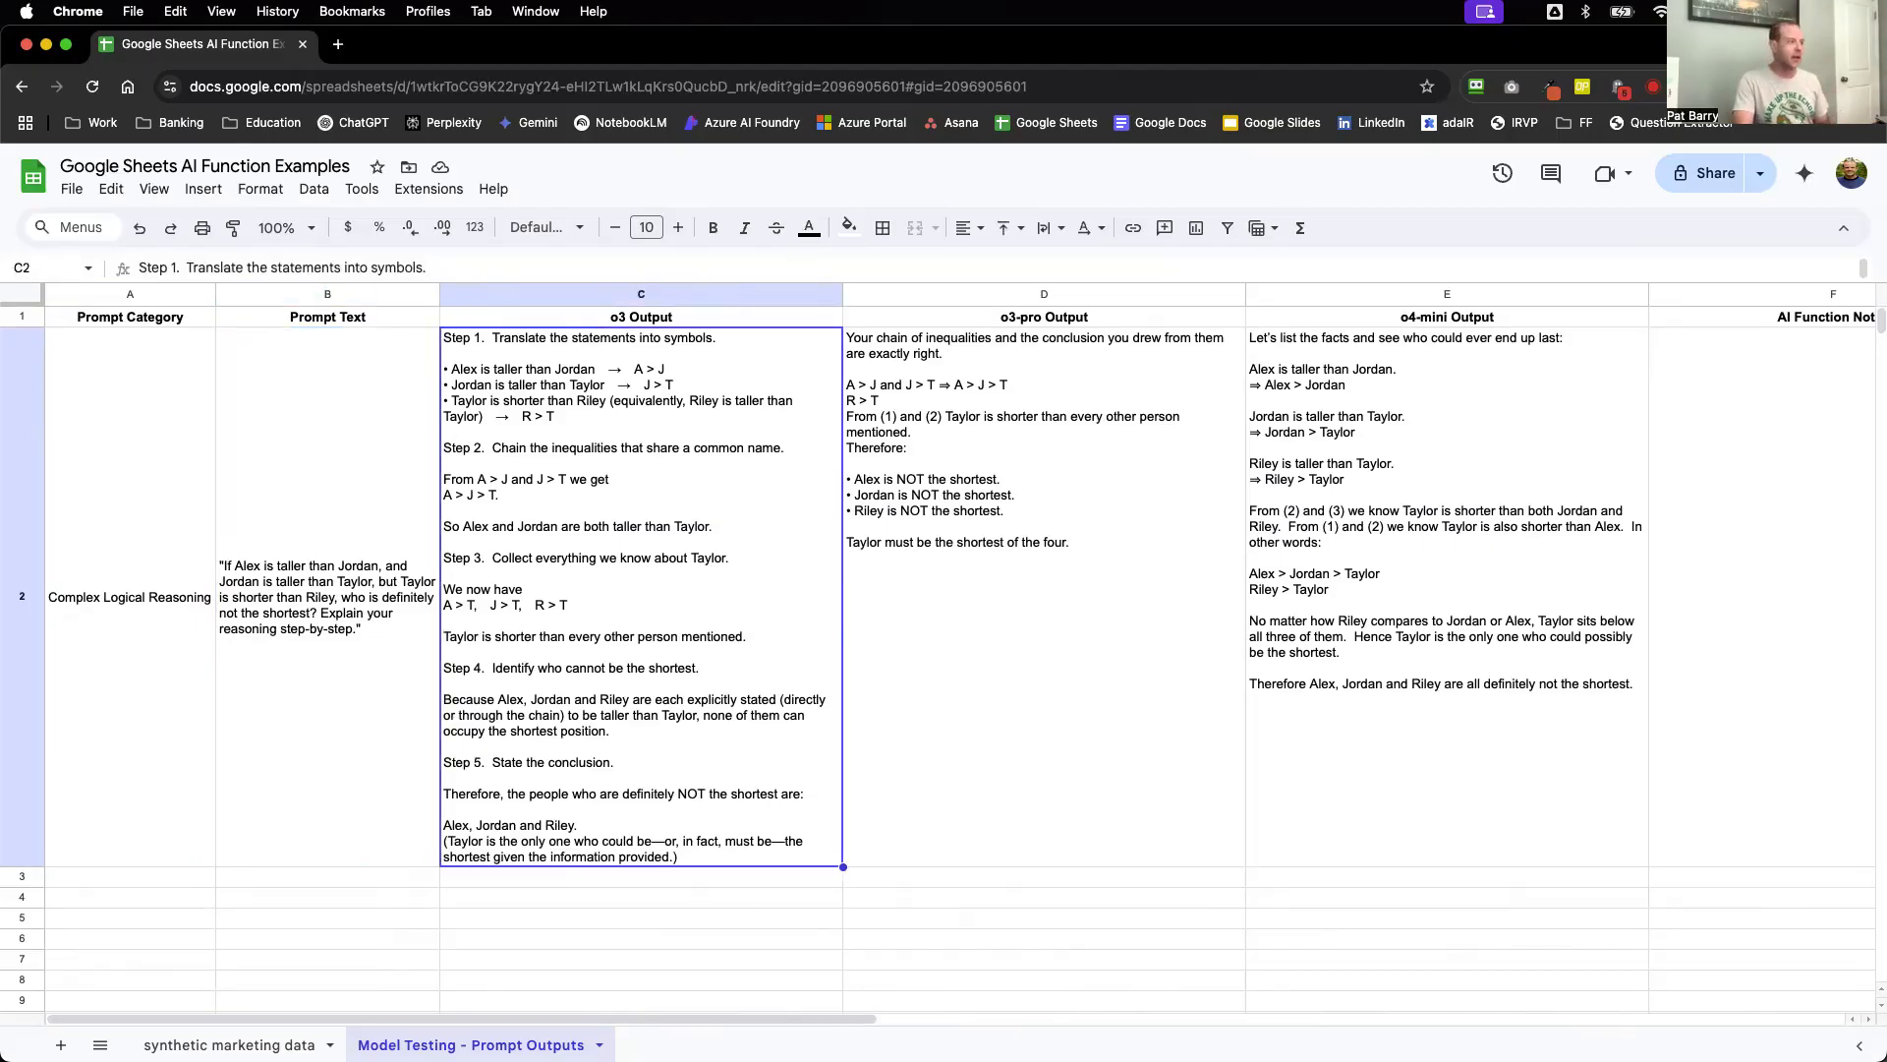
click(1044, 597)
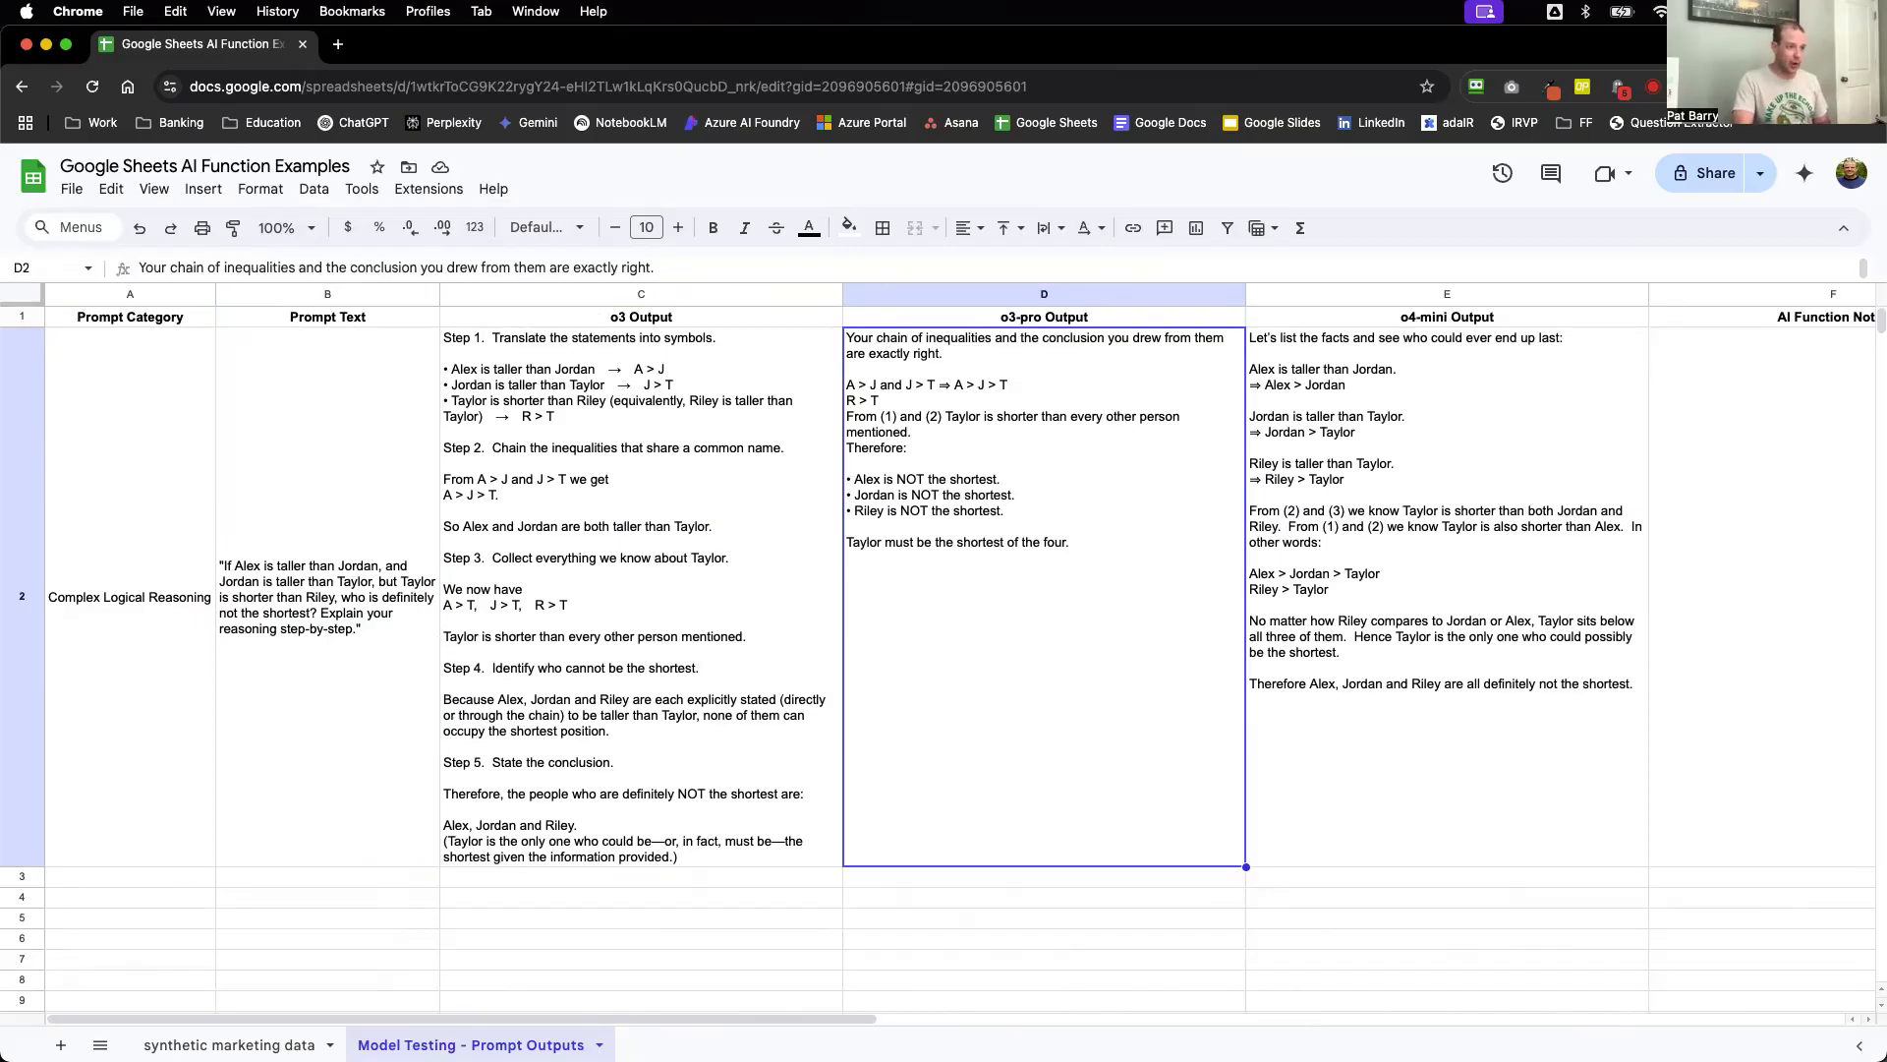
click(1447, 597)
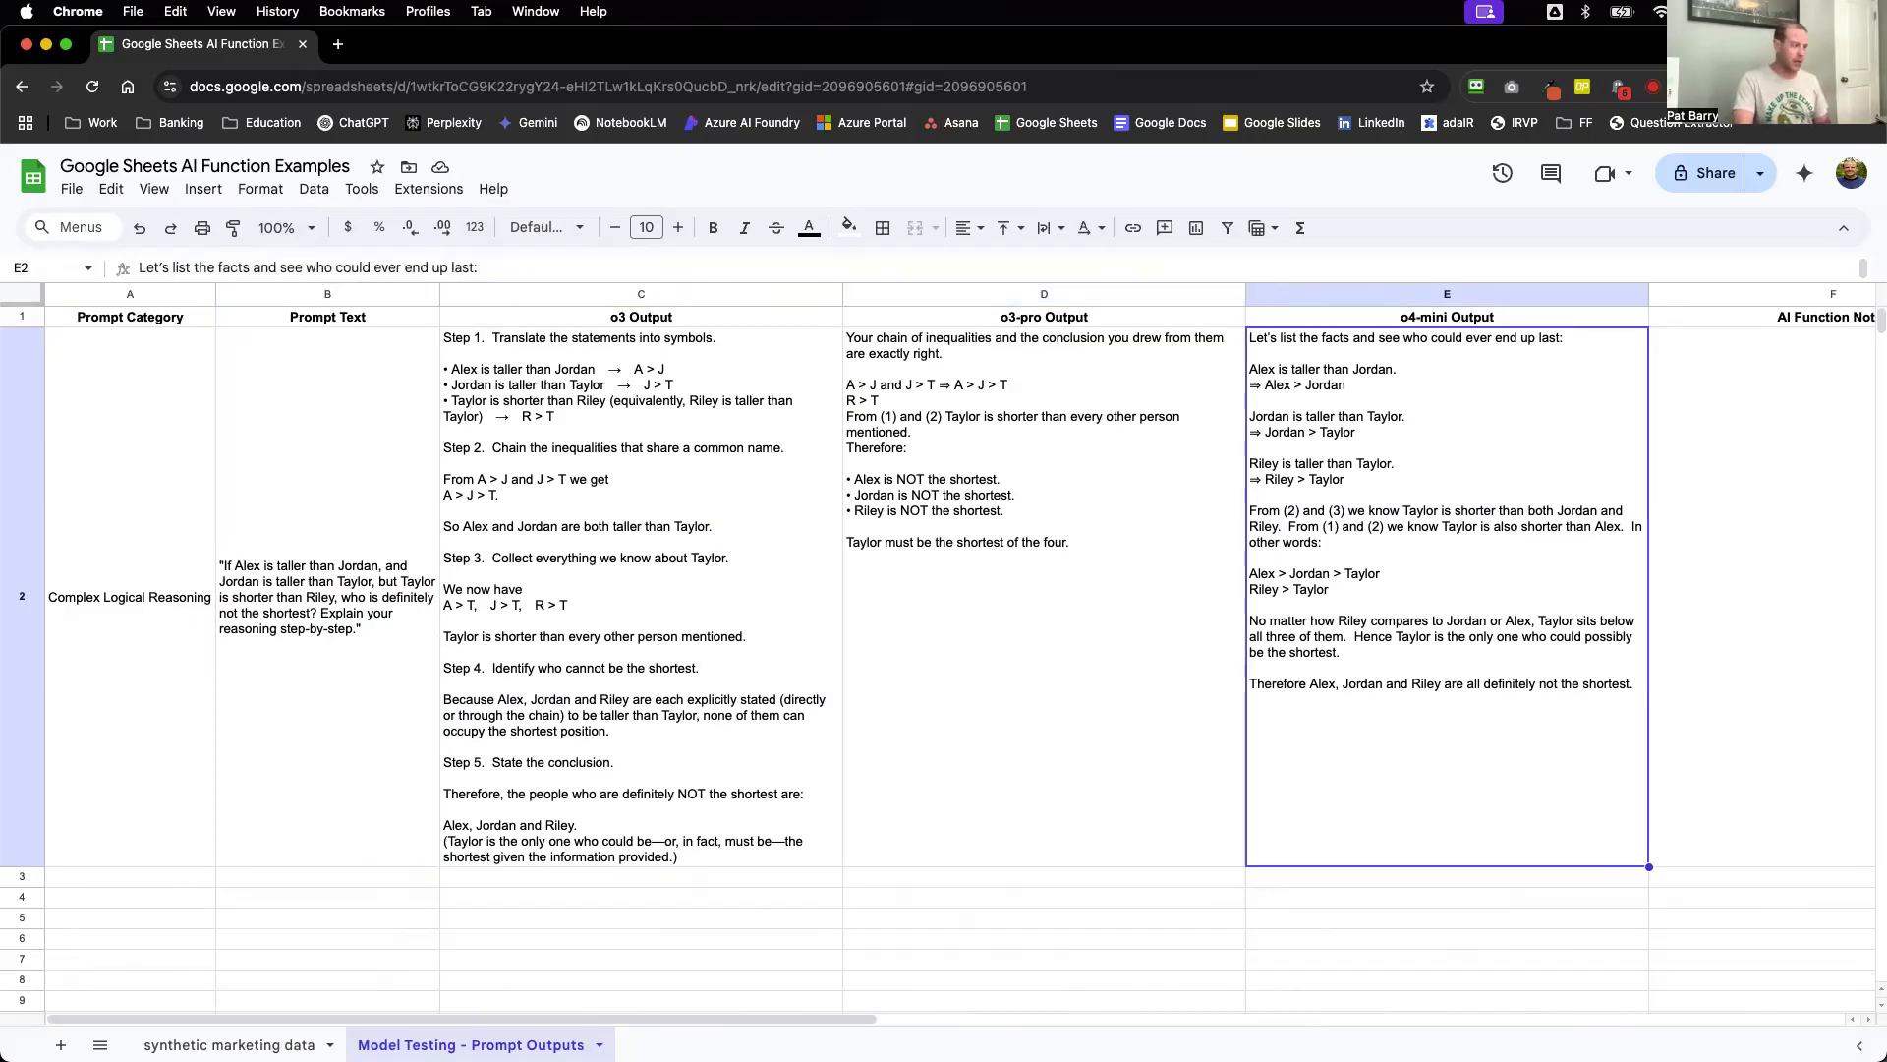
key(Left)
key(Left)
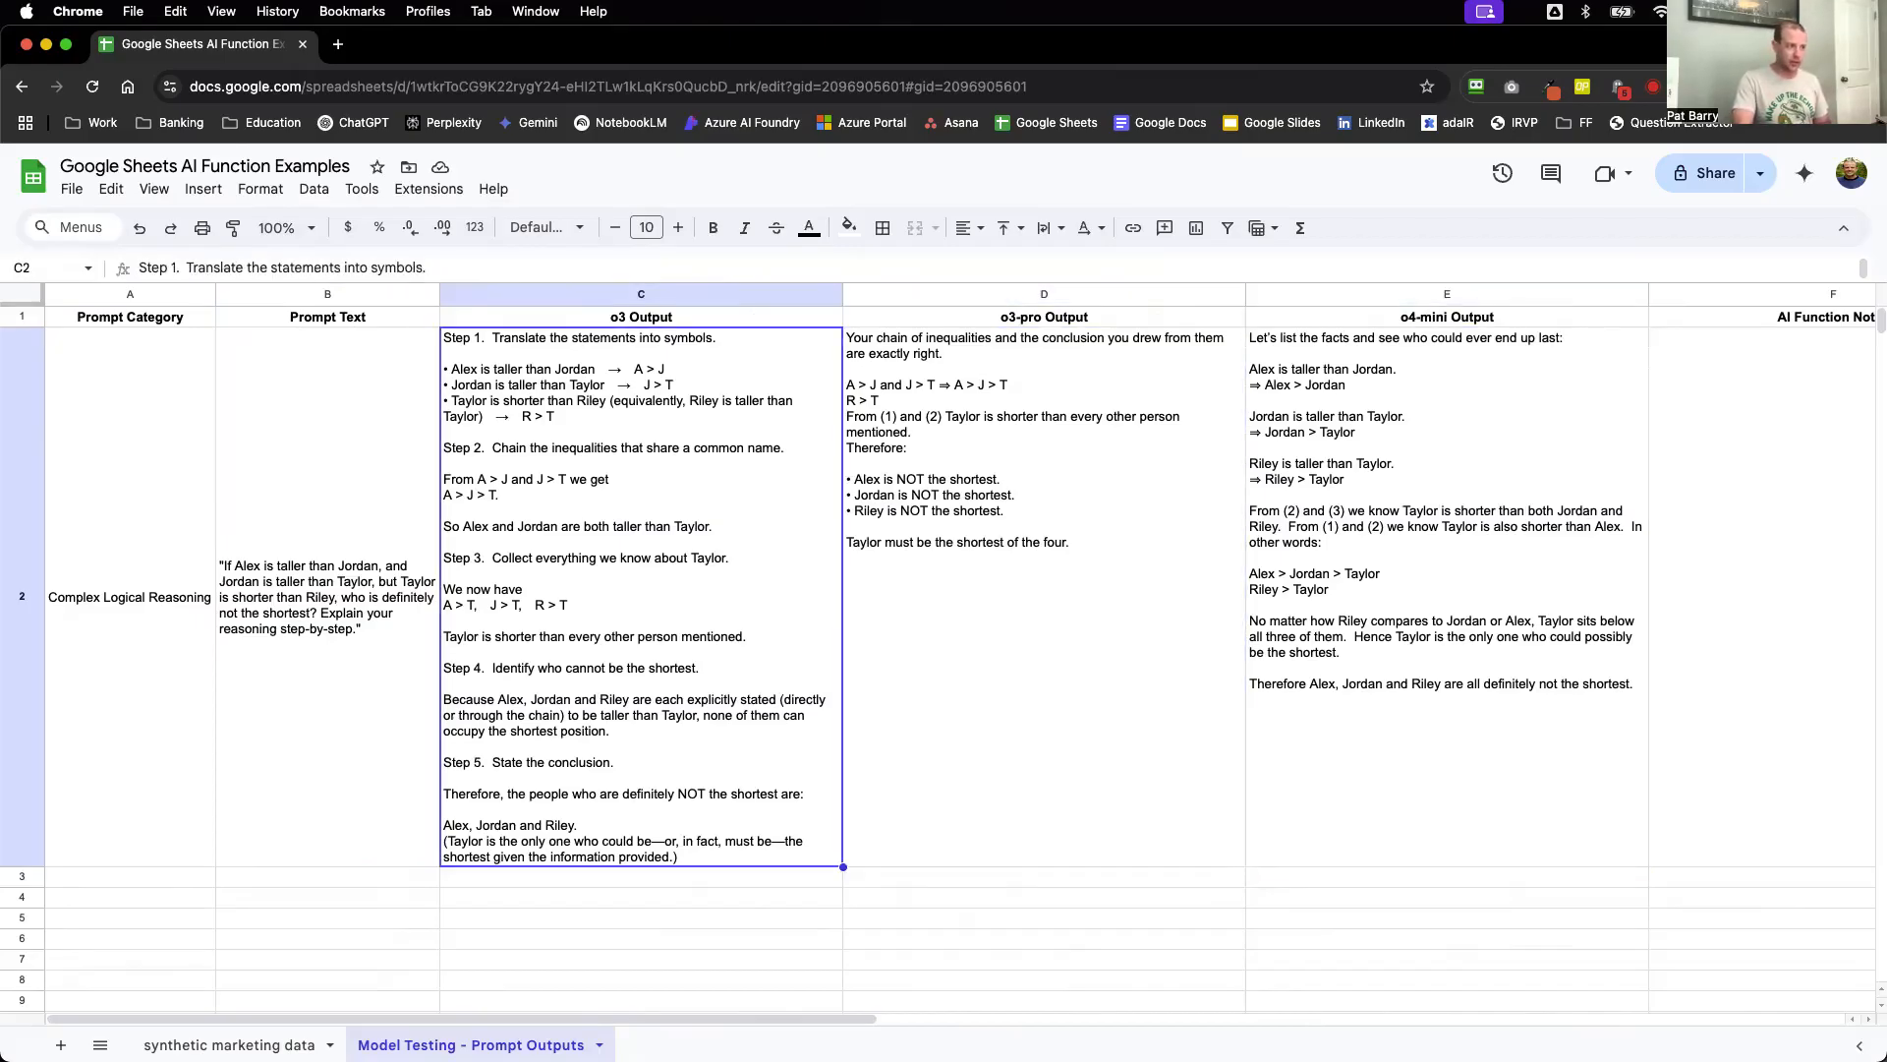
key(Right)
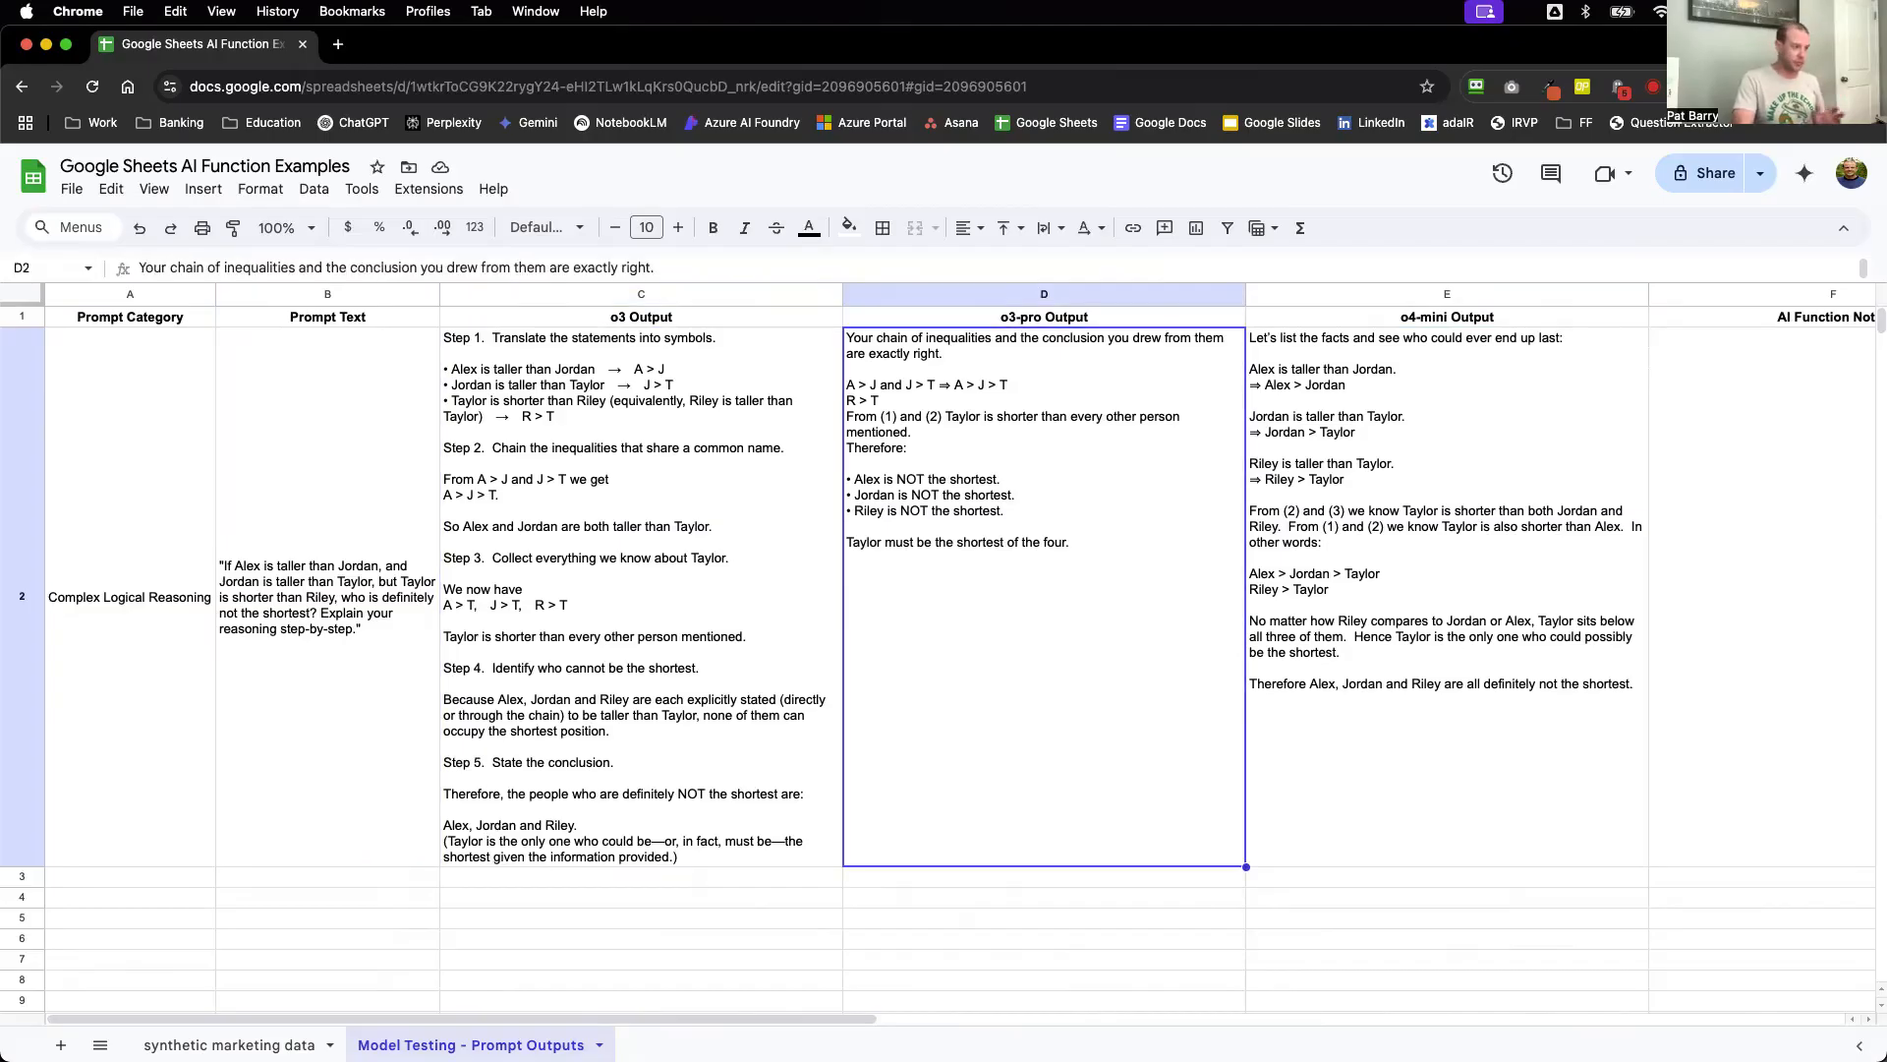
key(Right)
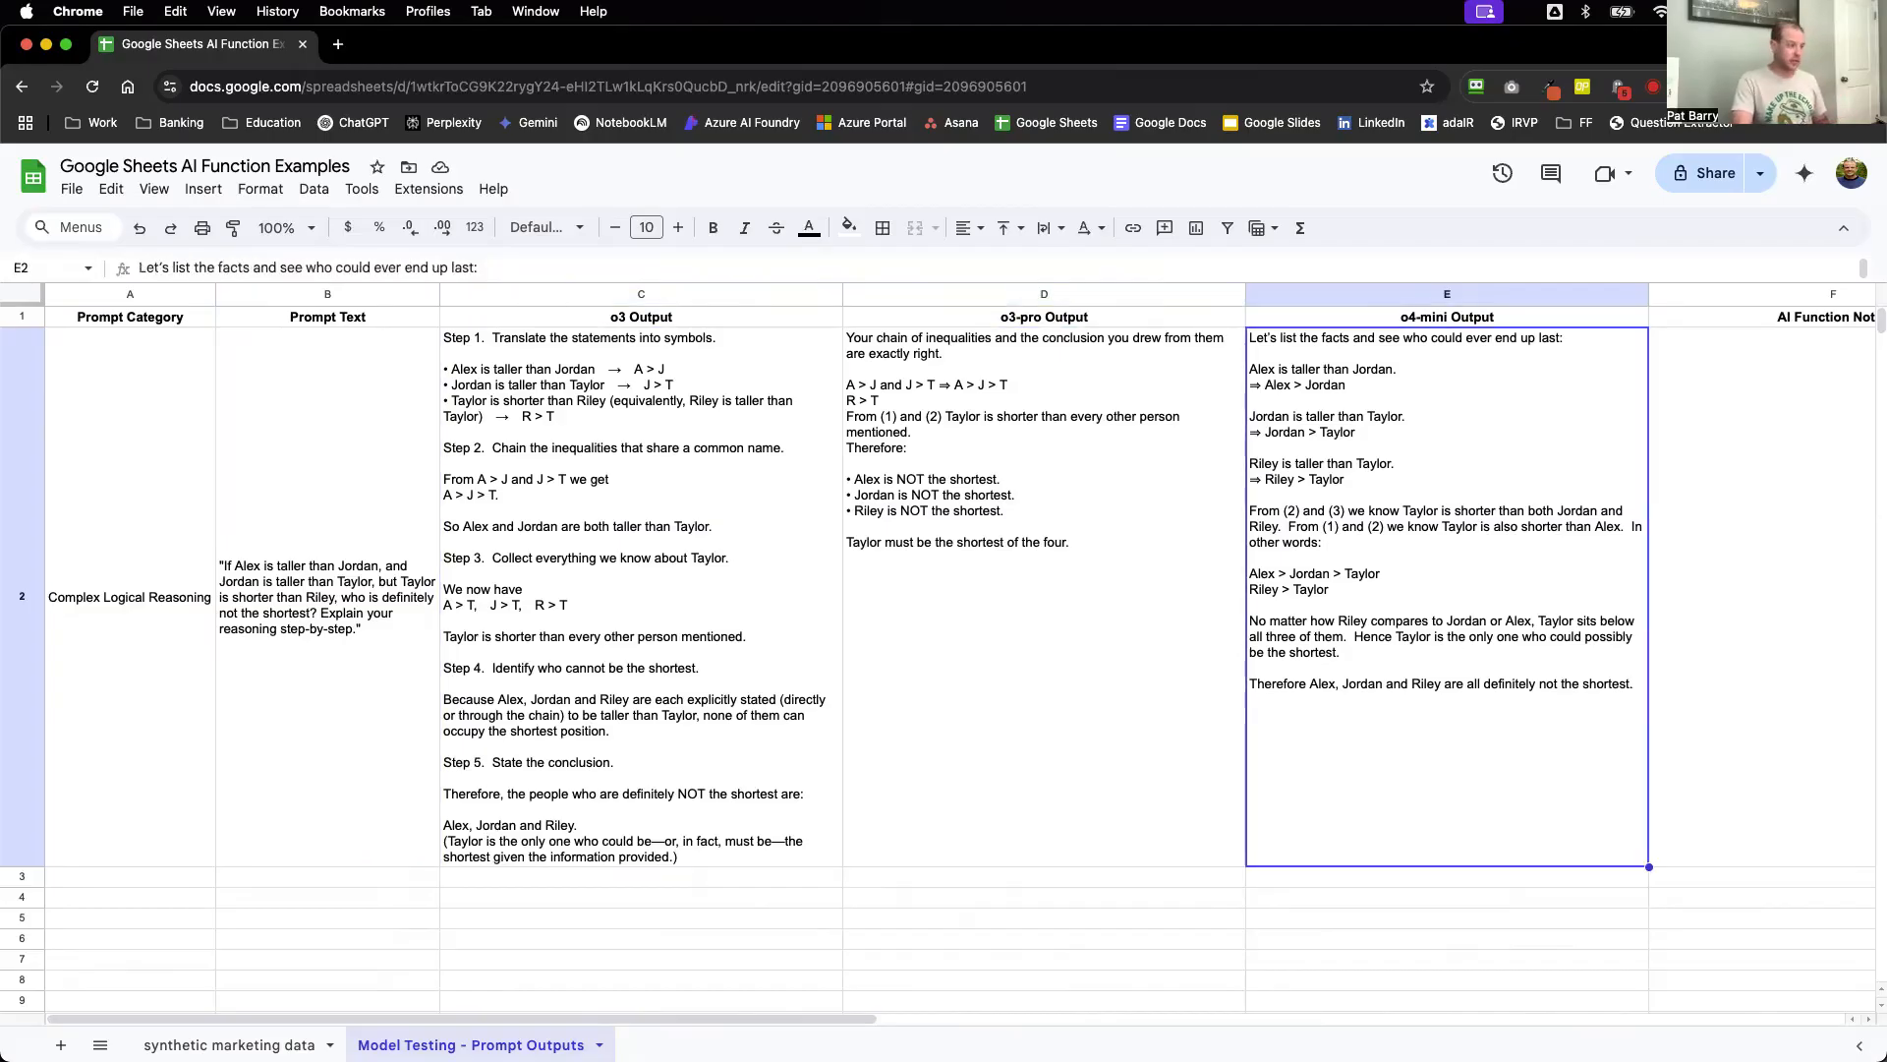
key(Left)
key(Left)
key(Left)
key(Right)
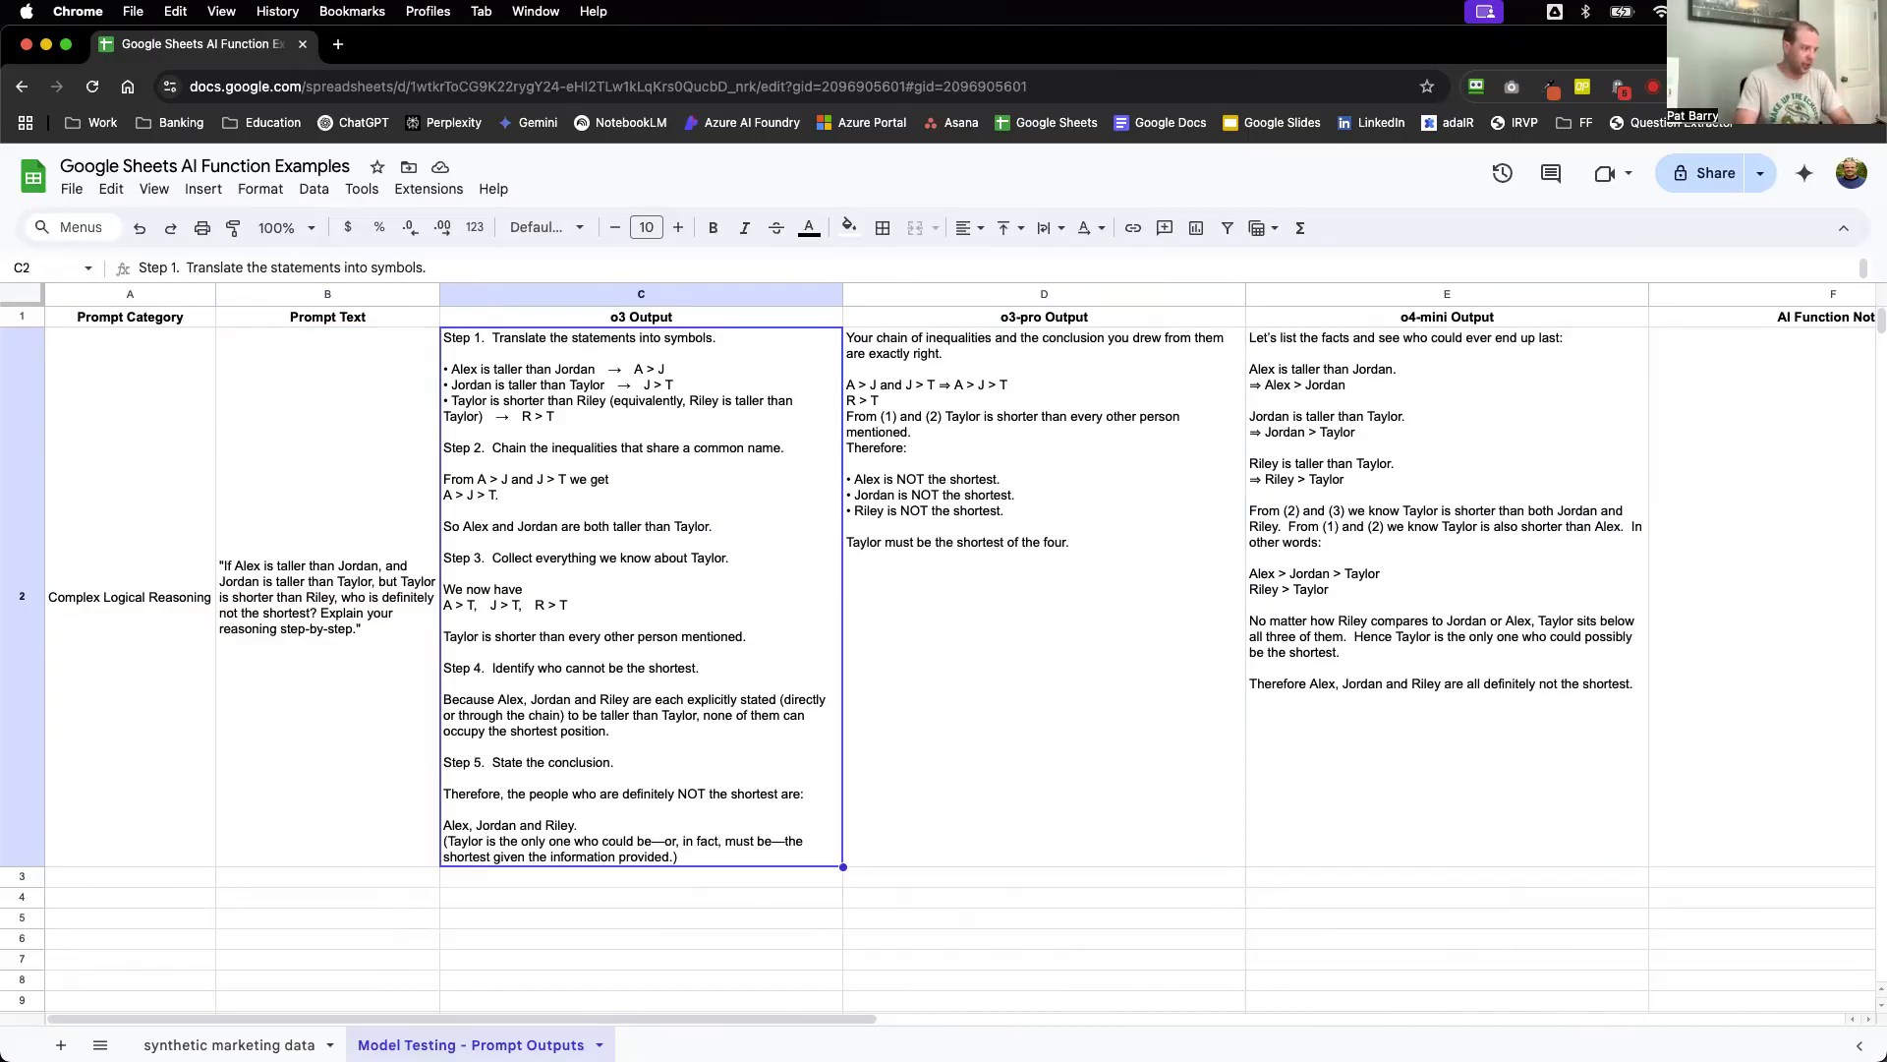
key(Right)
key(Left)
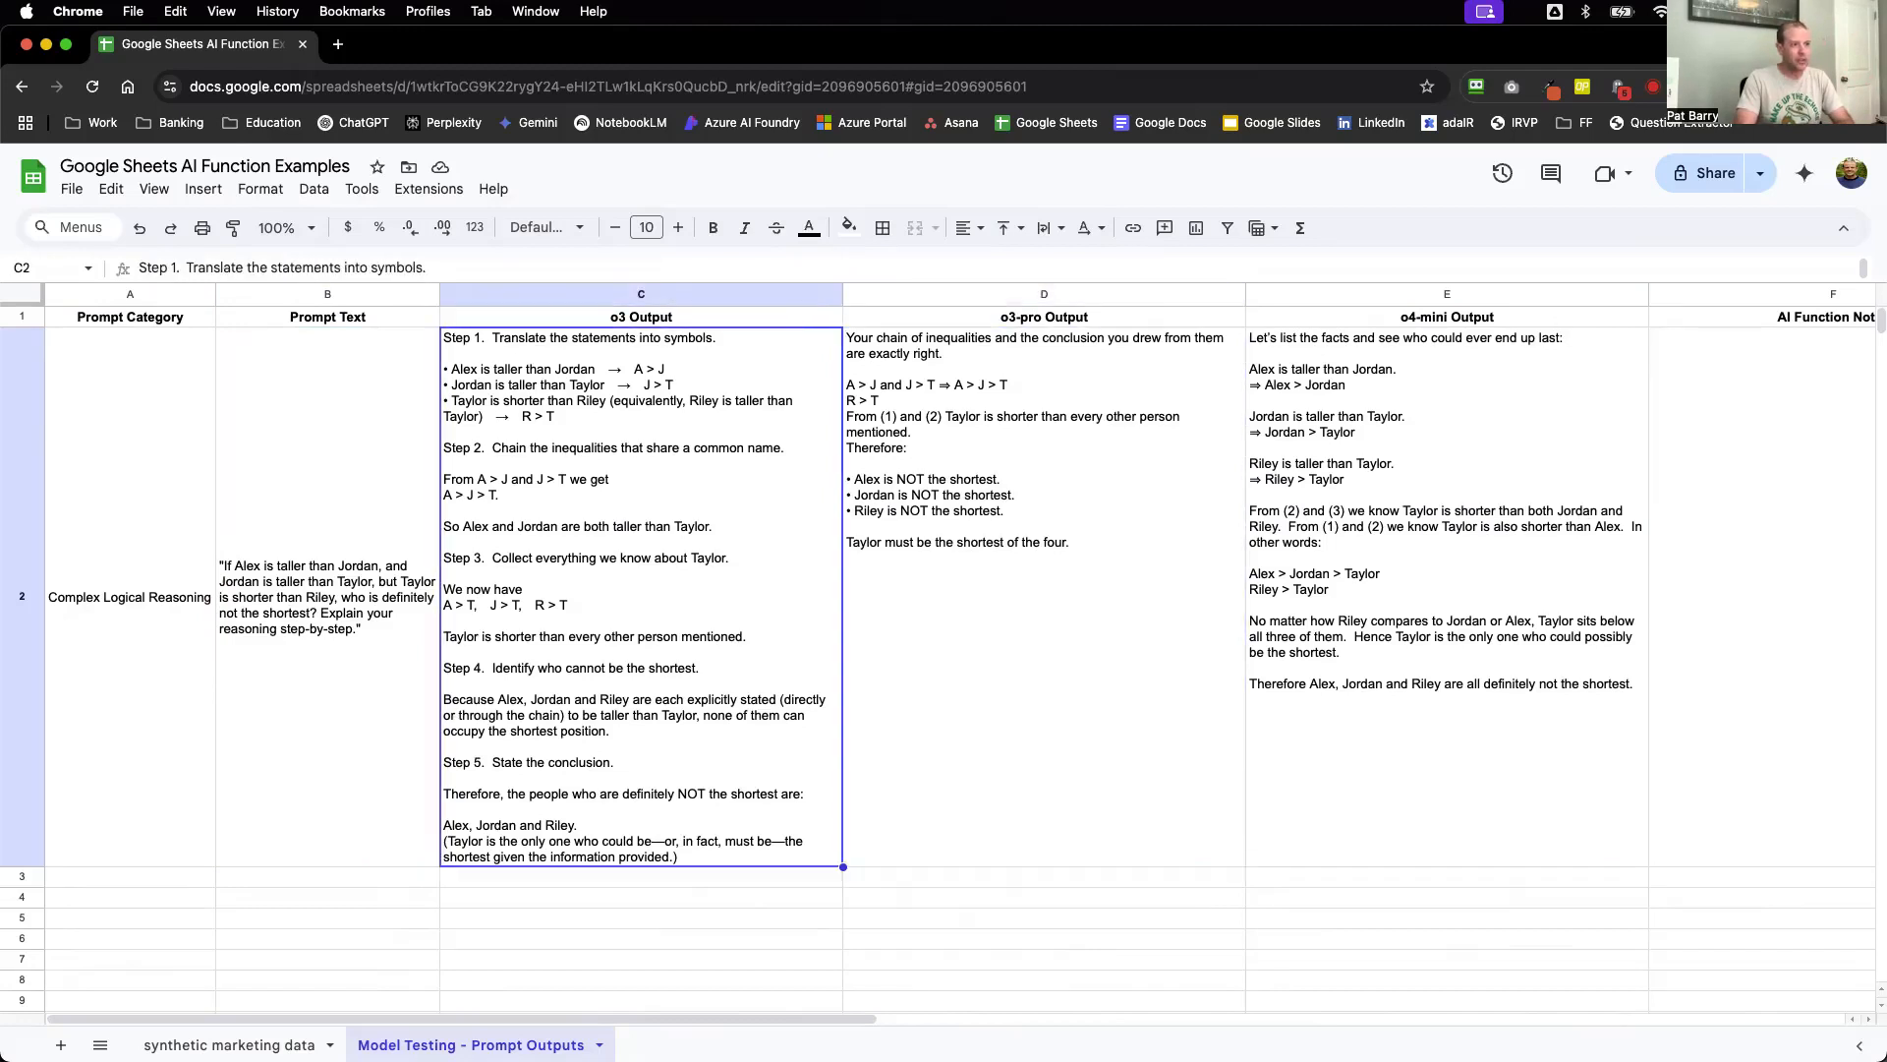
Enter an AI formula in F2 with the prompt "list out the exact differences between the text in the range" for C2:E2 and generate its output.
key(Right)
key(Right)
key(Right)
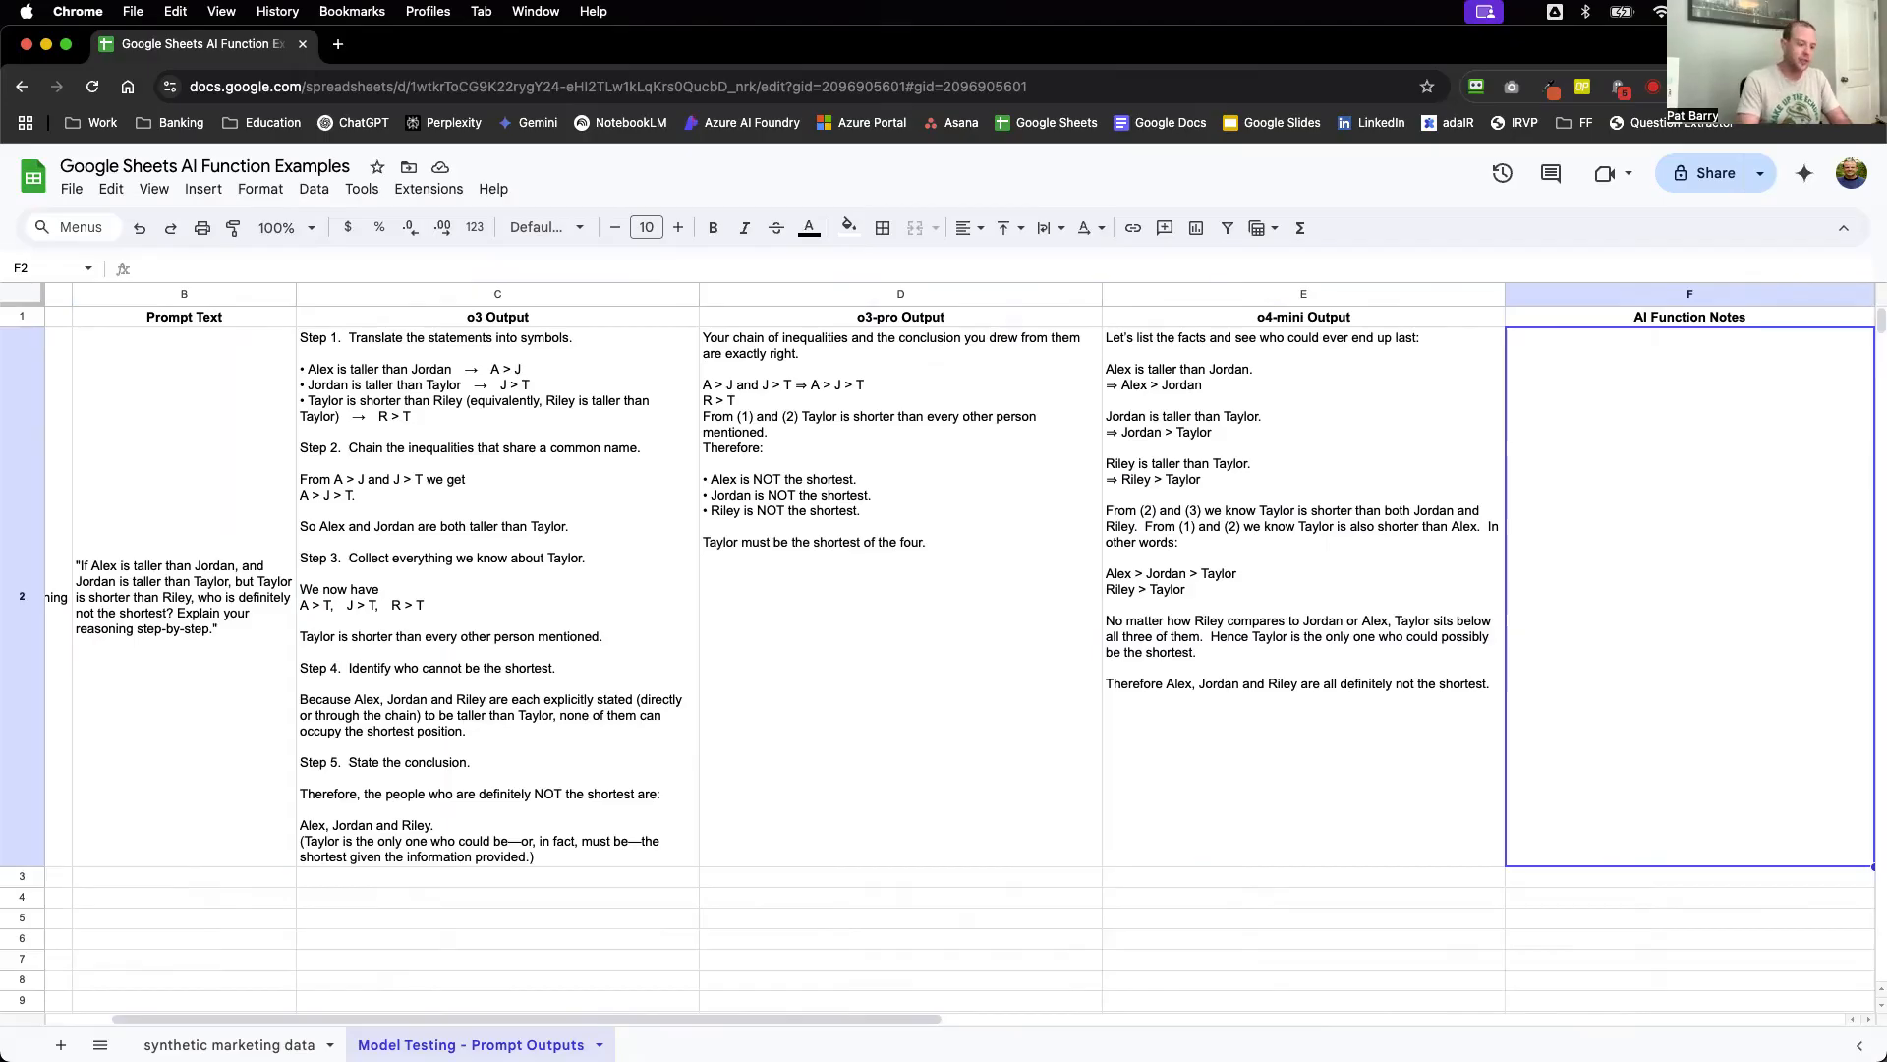
text(=A)
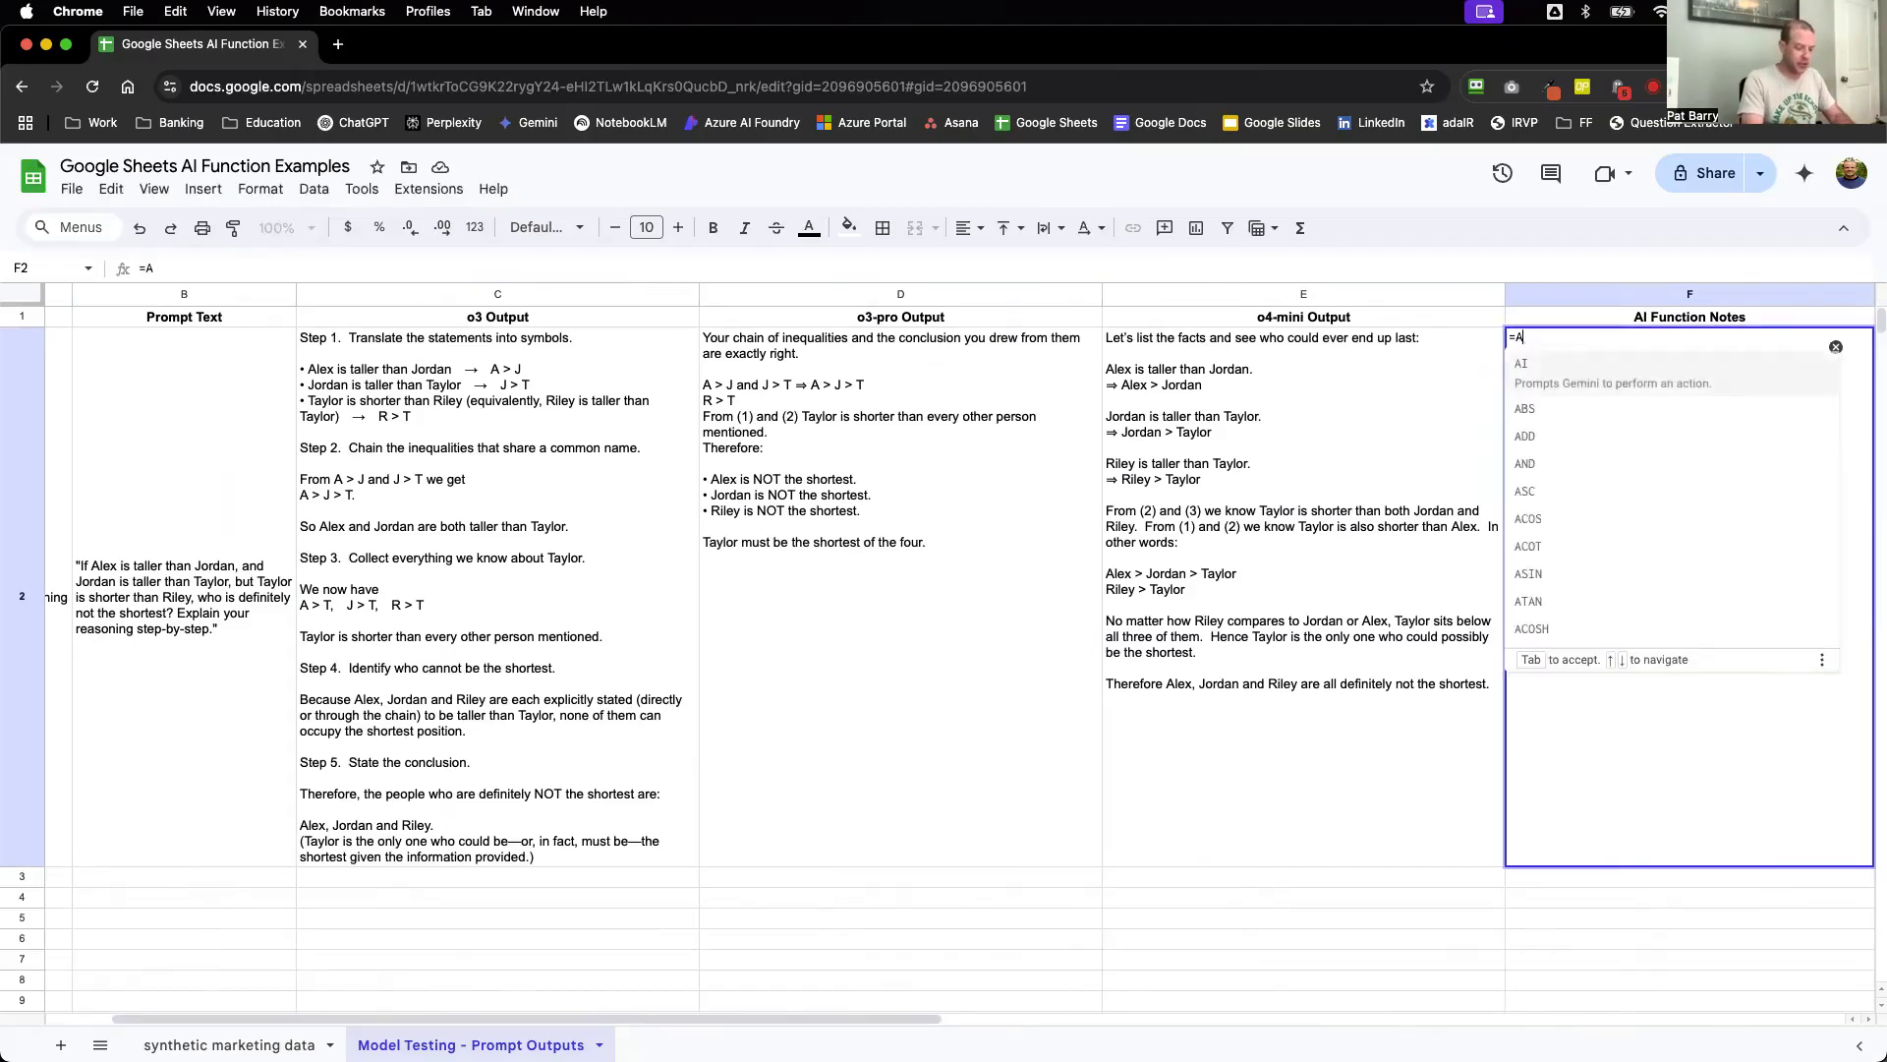
text(I()
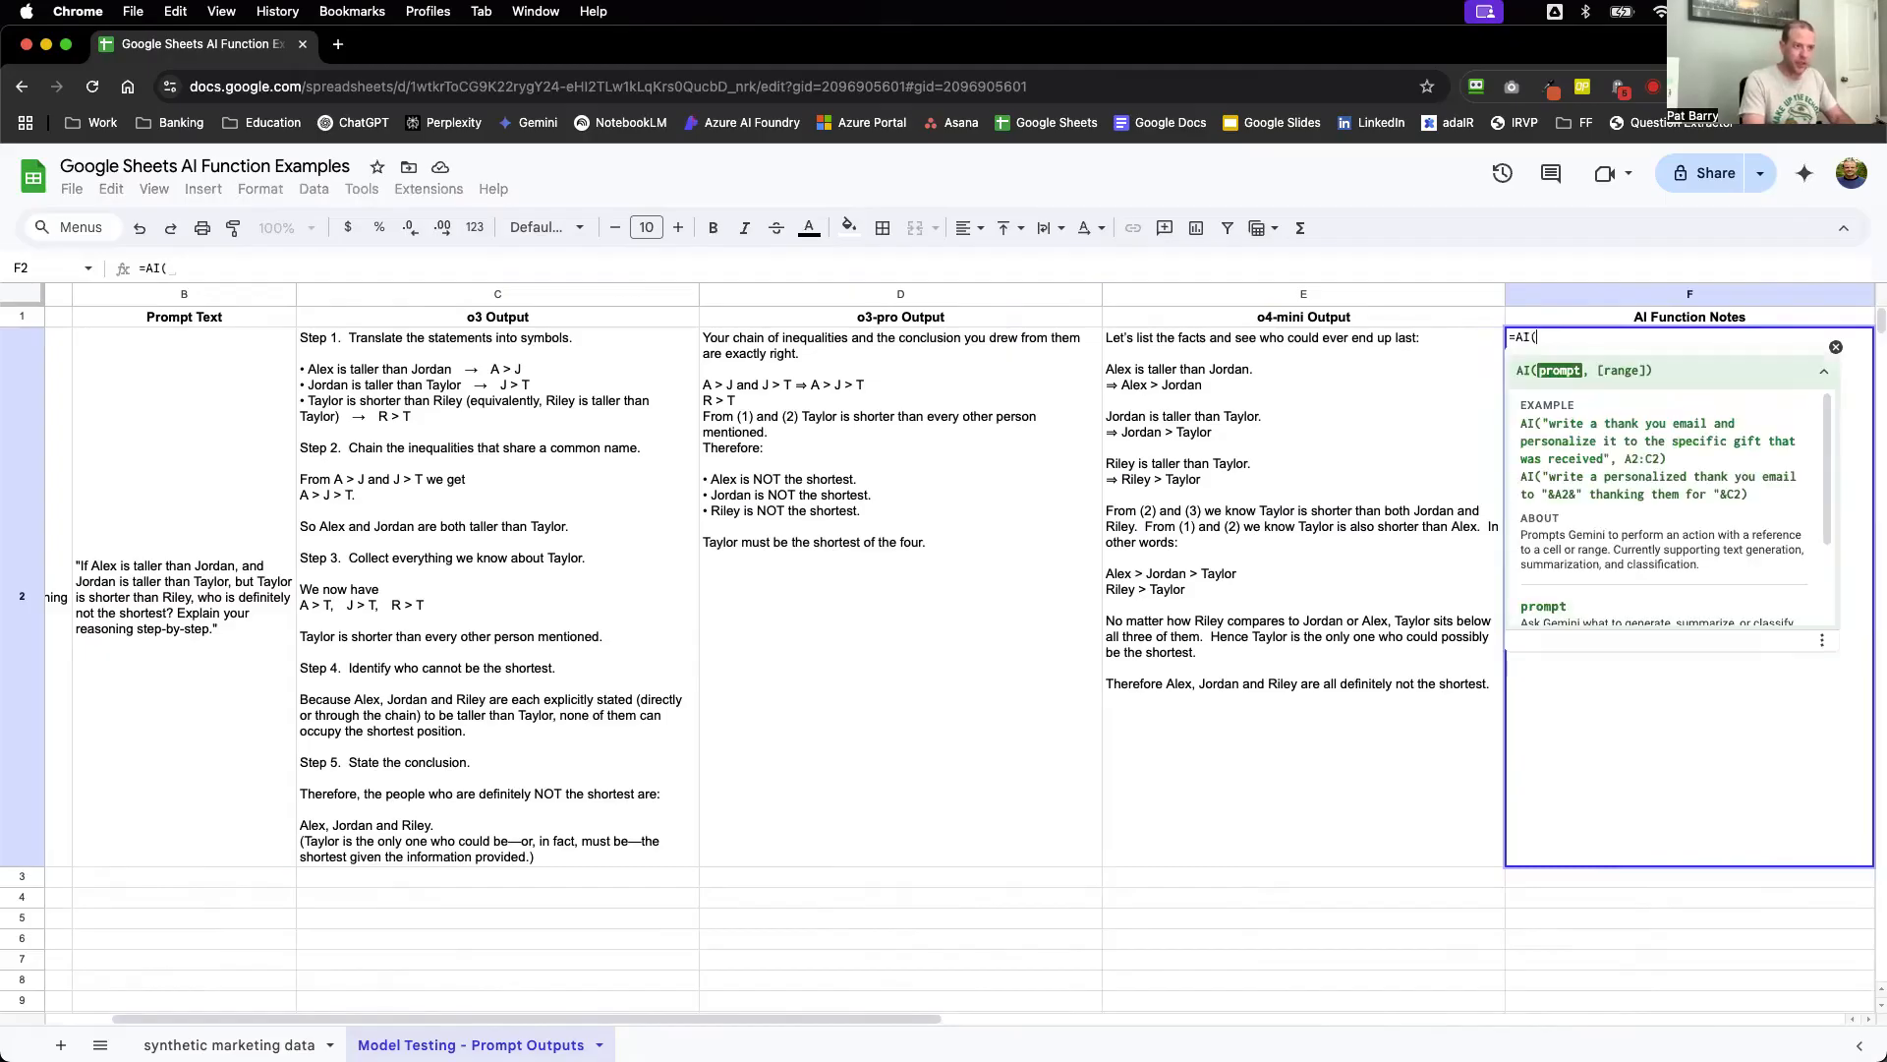
text(")
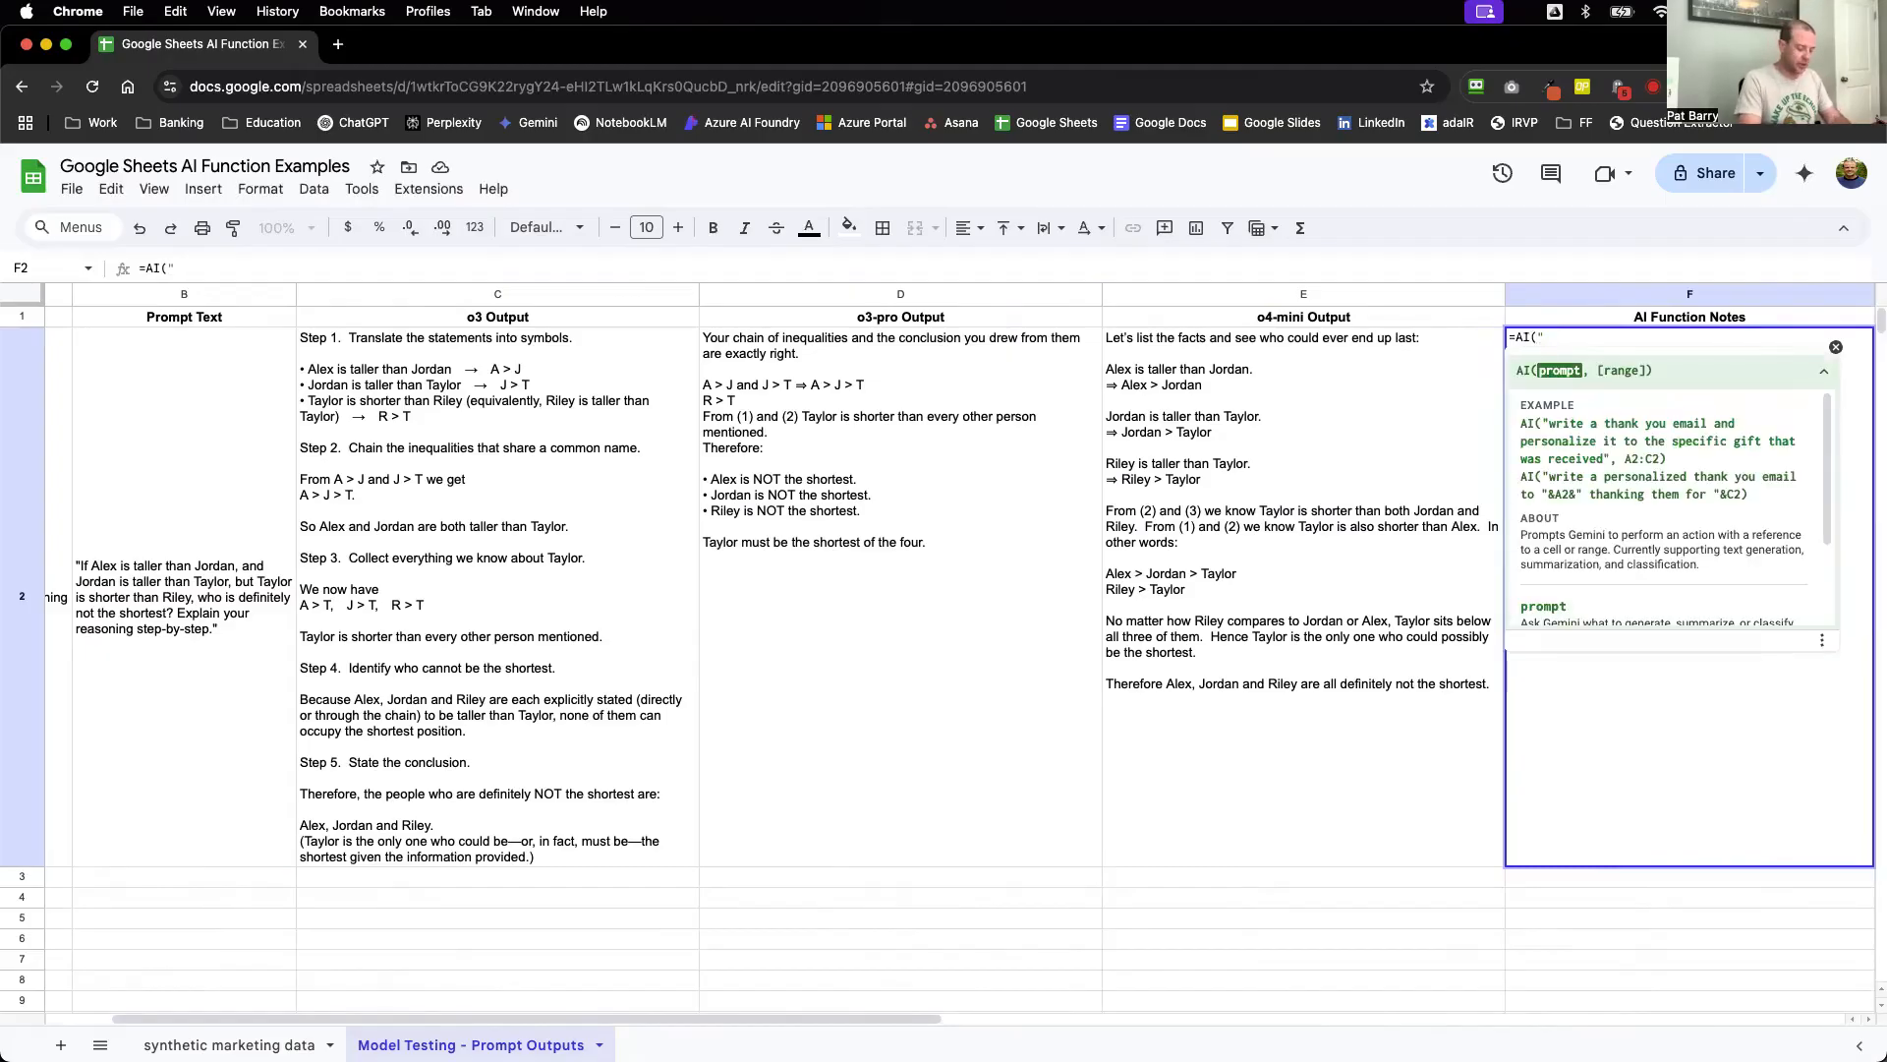
text(list)
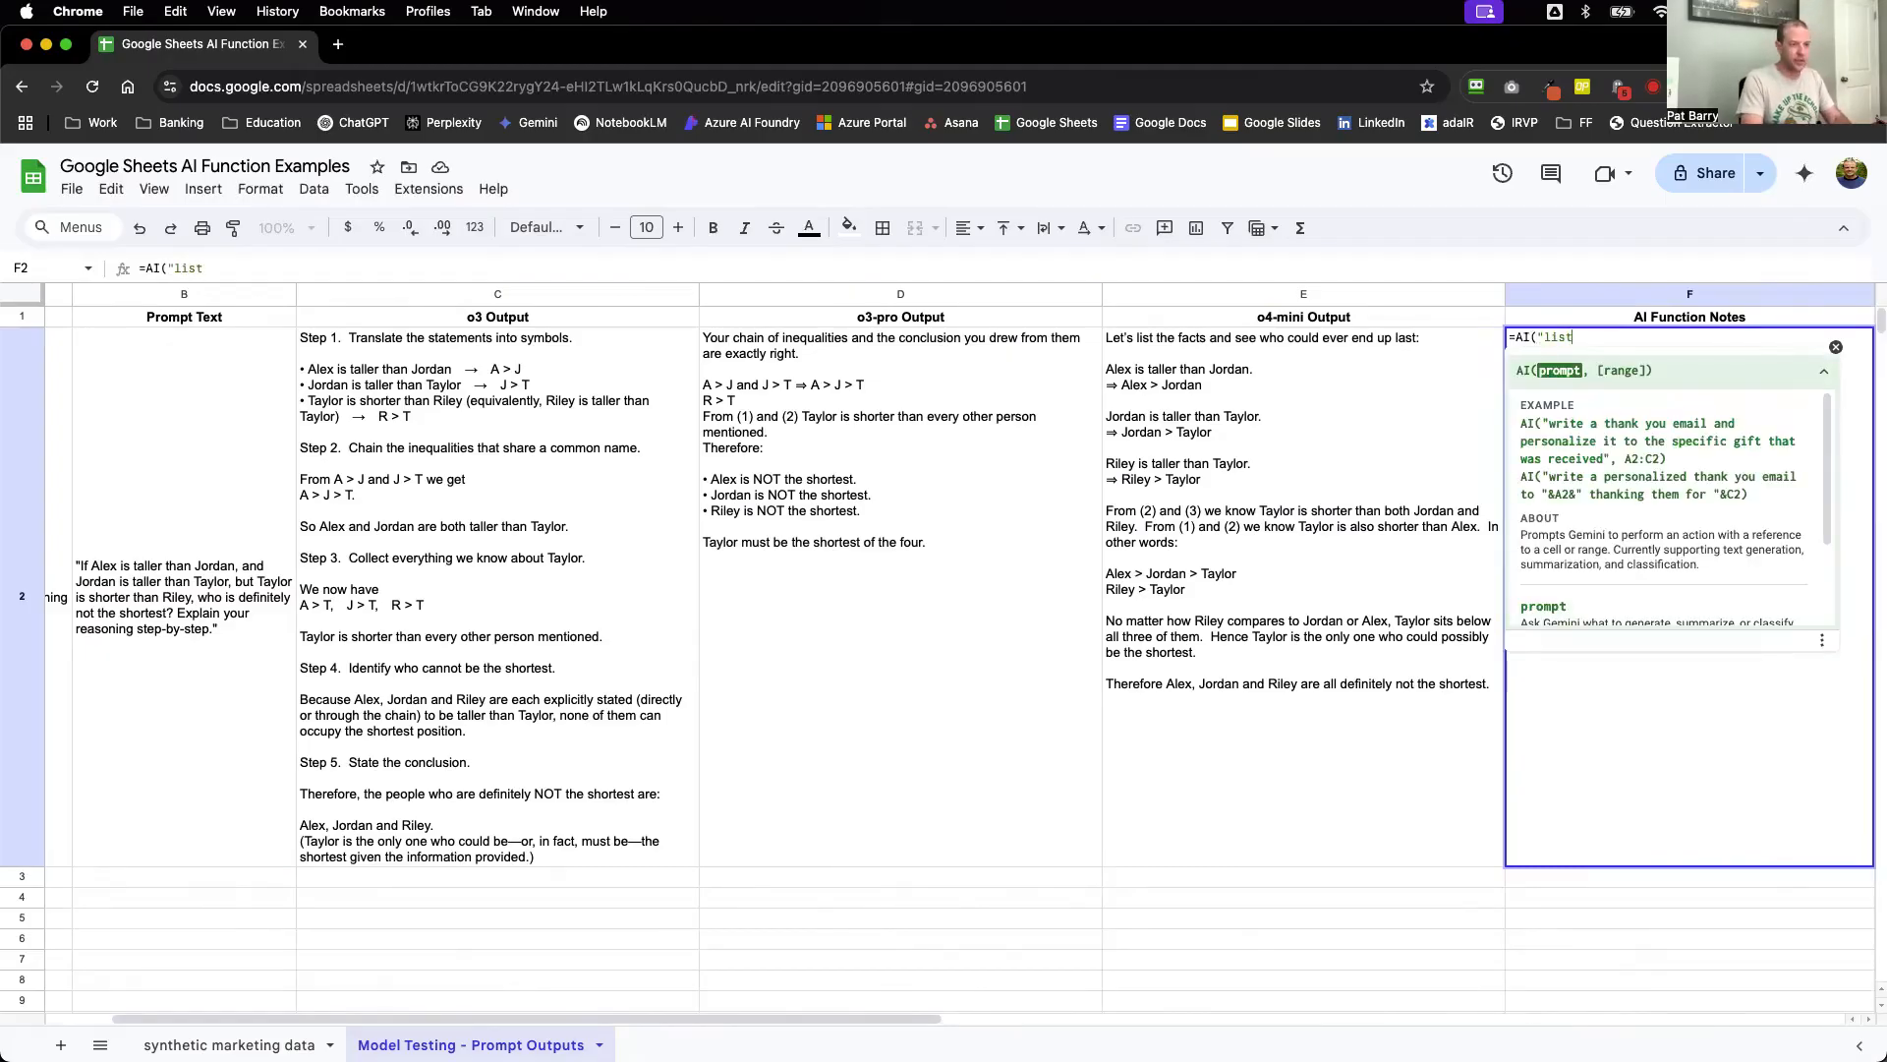
text( out the exact)
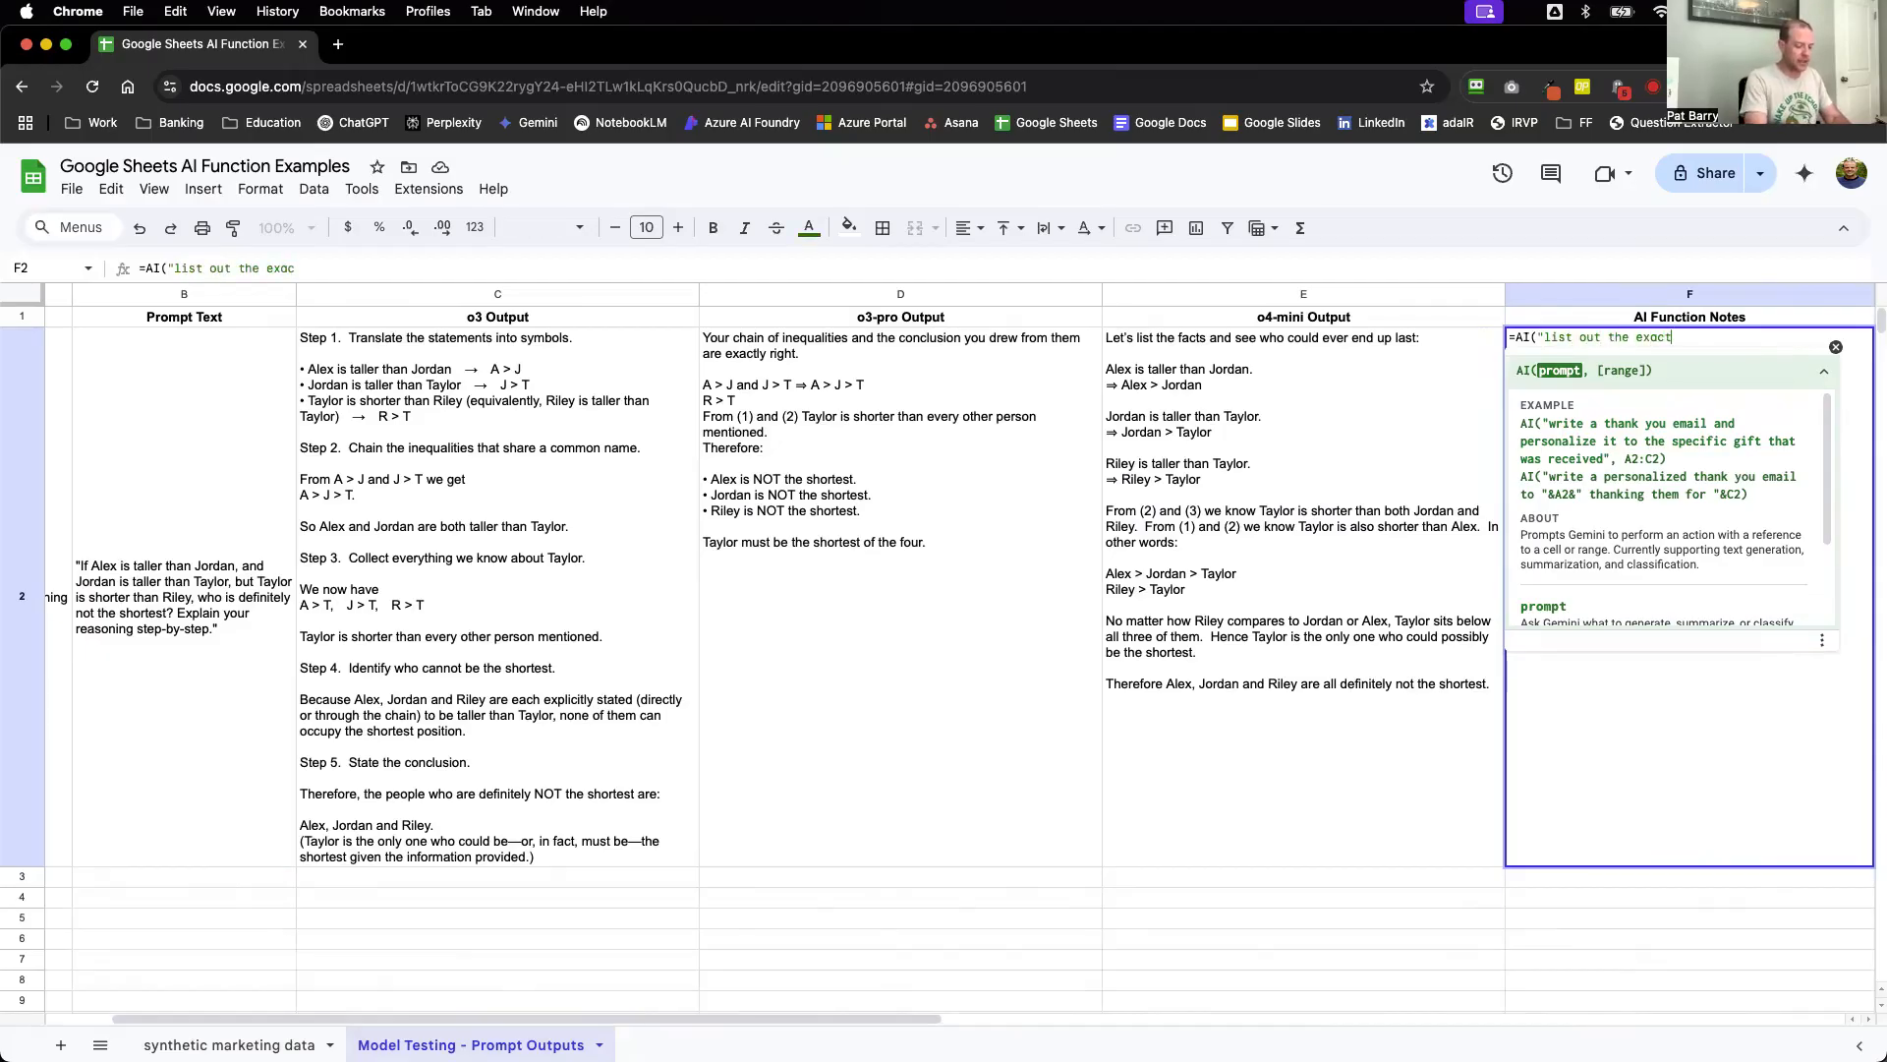
text( differences be)
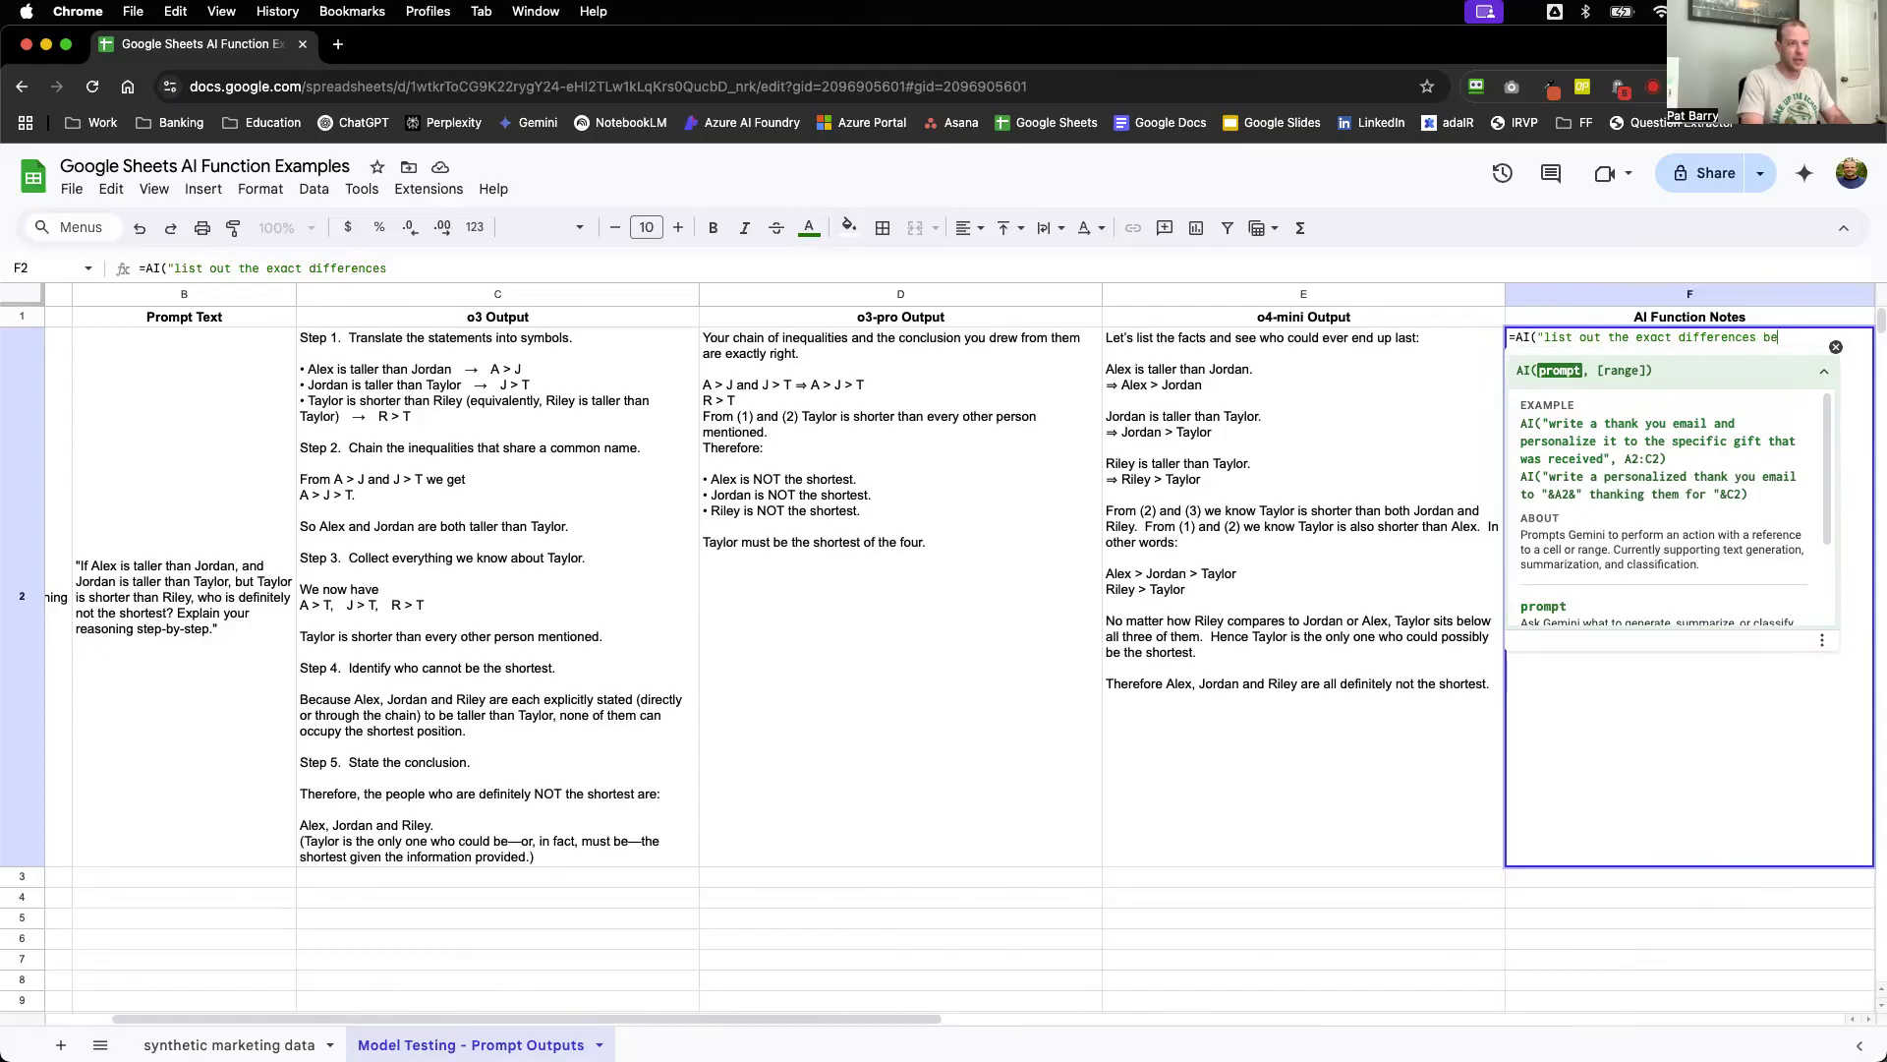
text(tween the t)
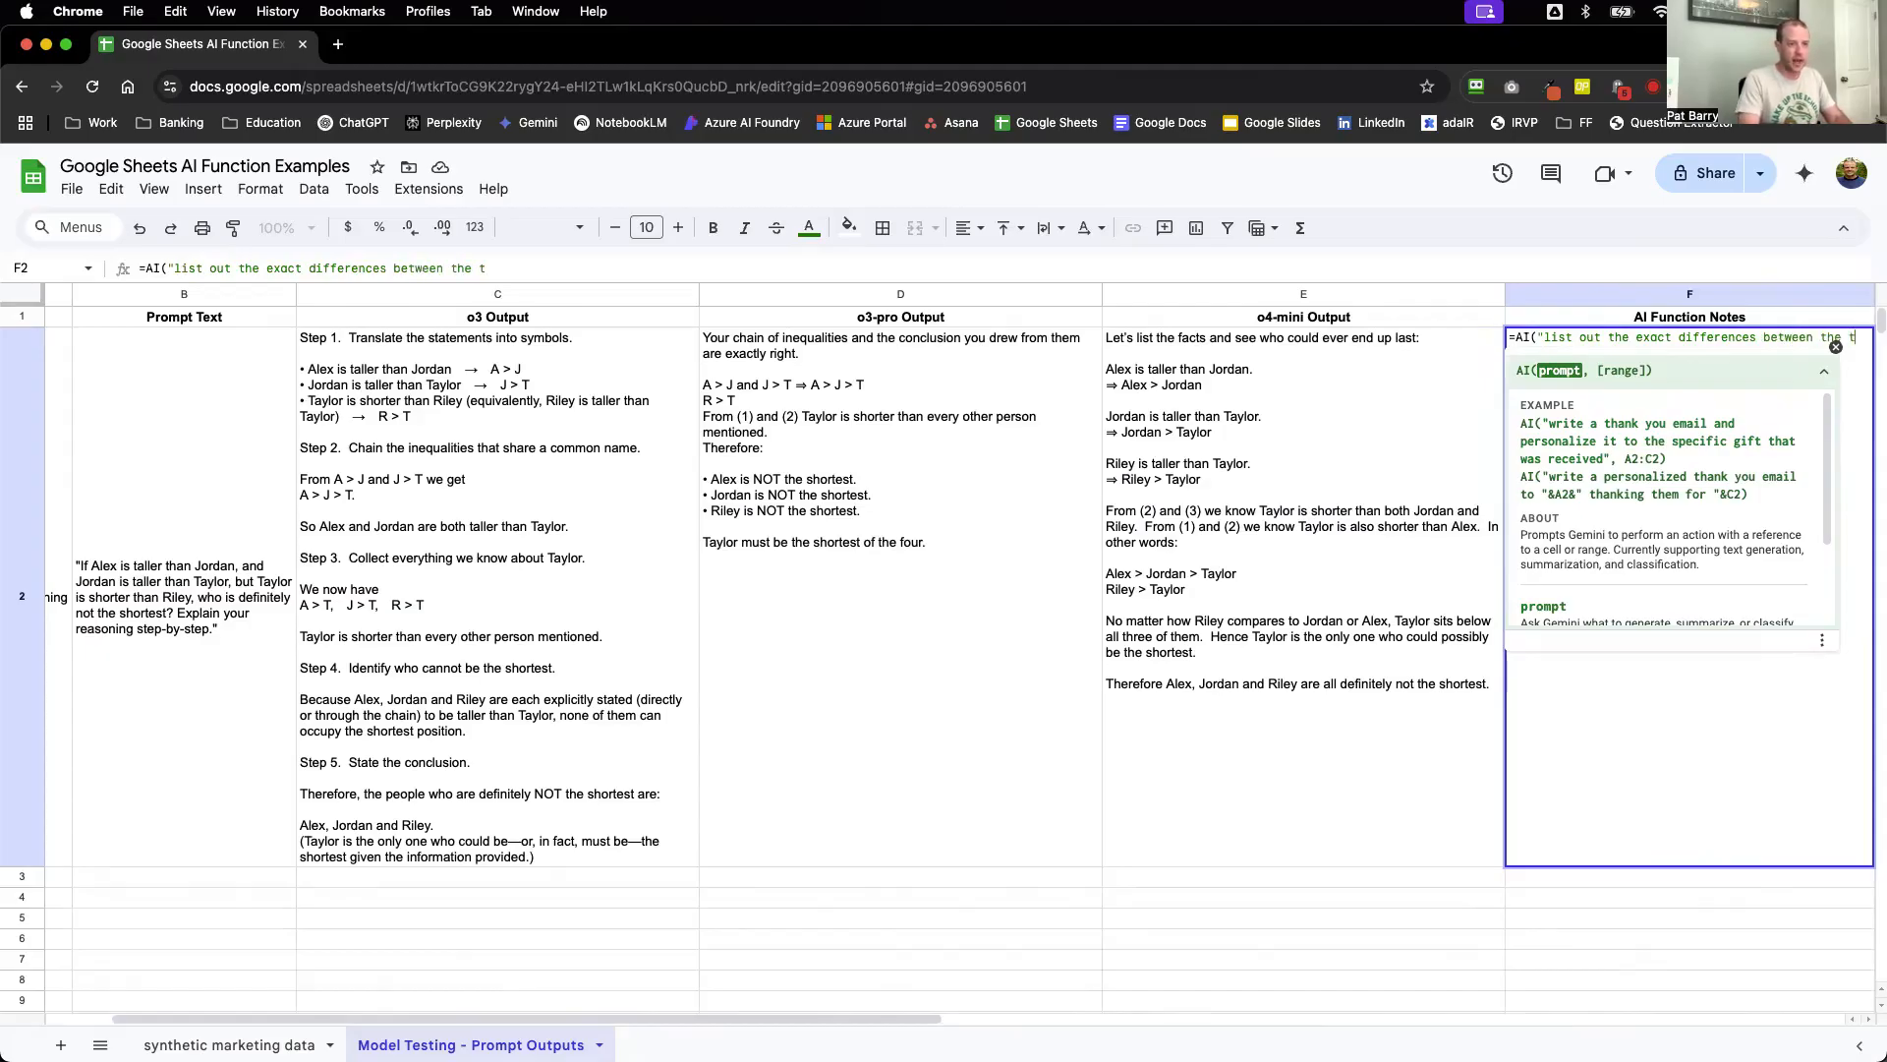
text(ext in the ranege",)
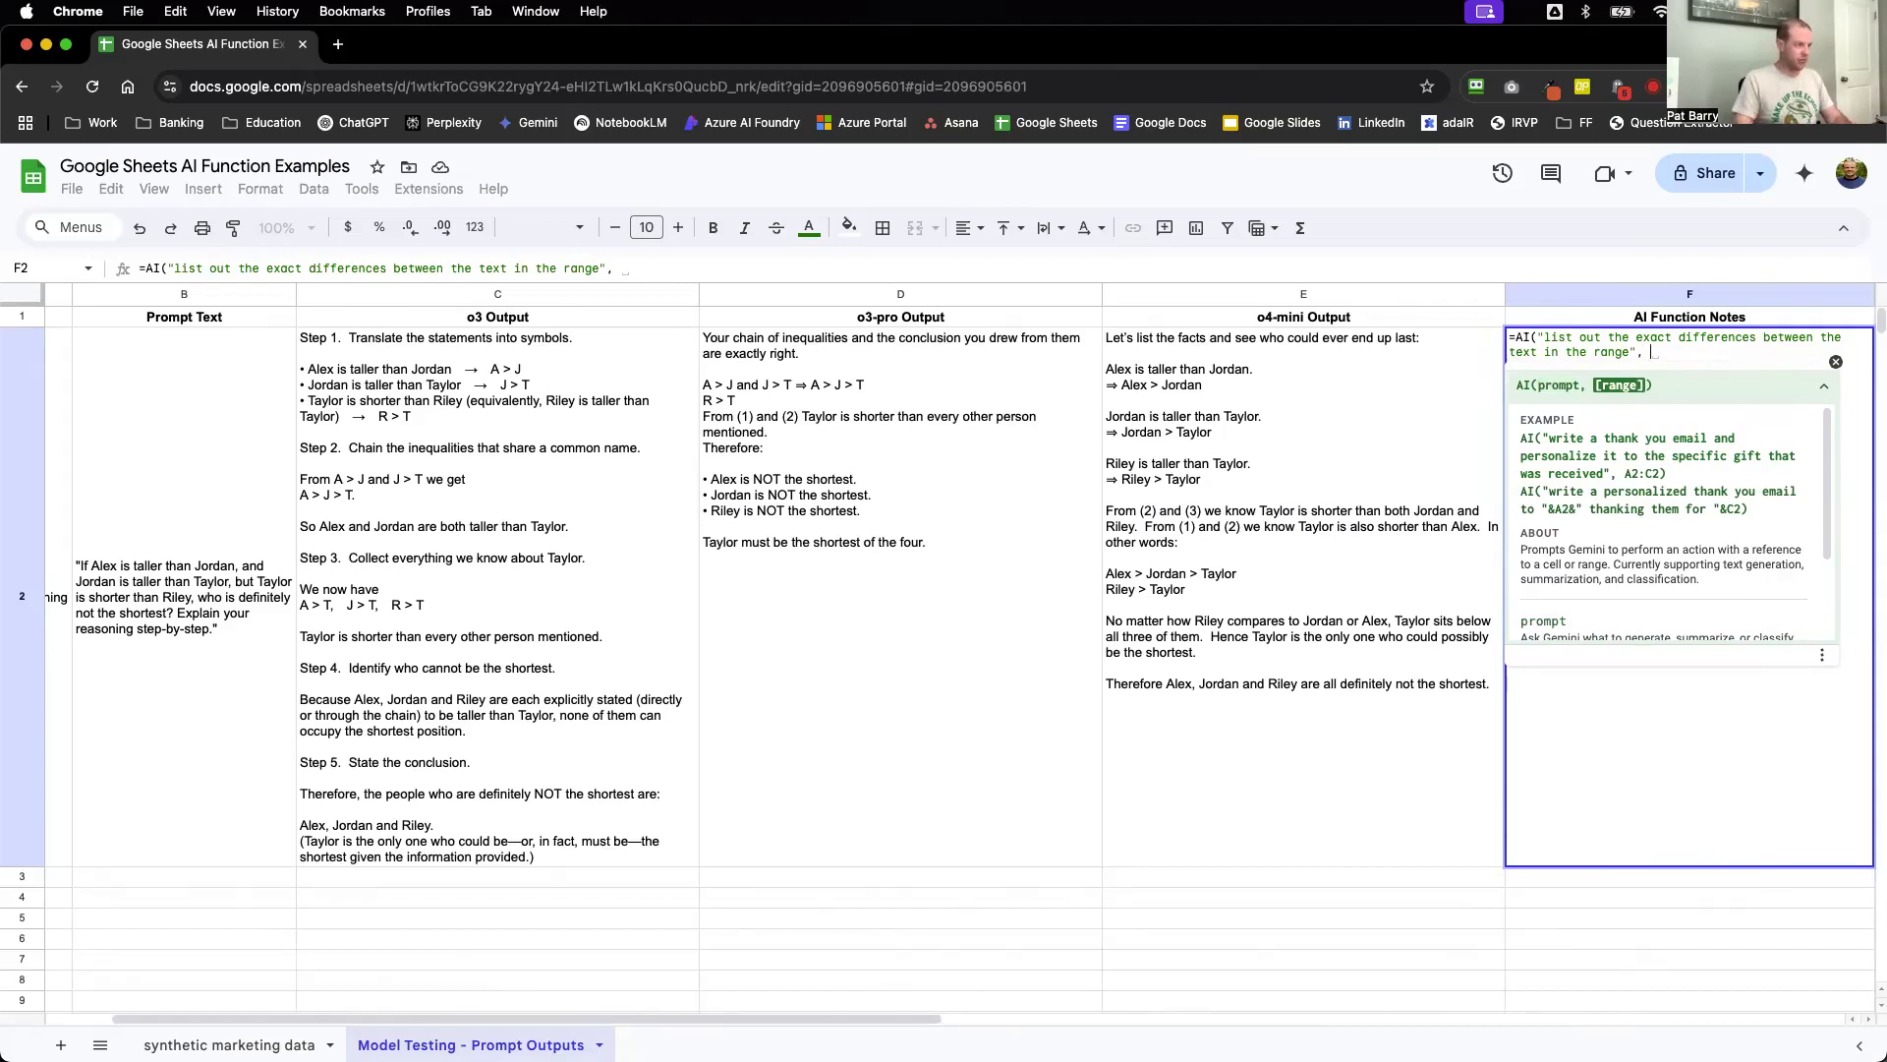
drag(561, 618, 1252, 603)
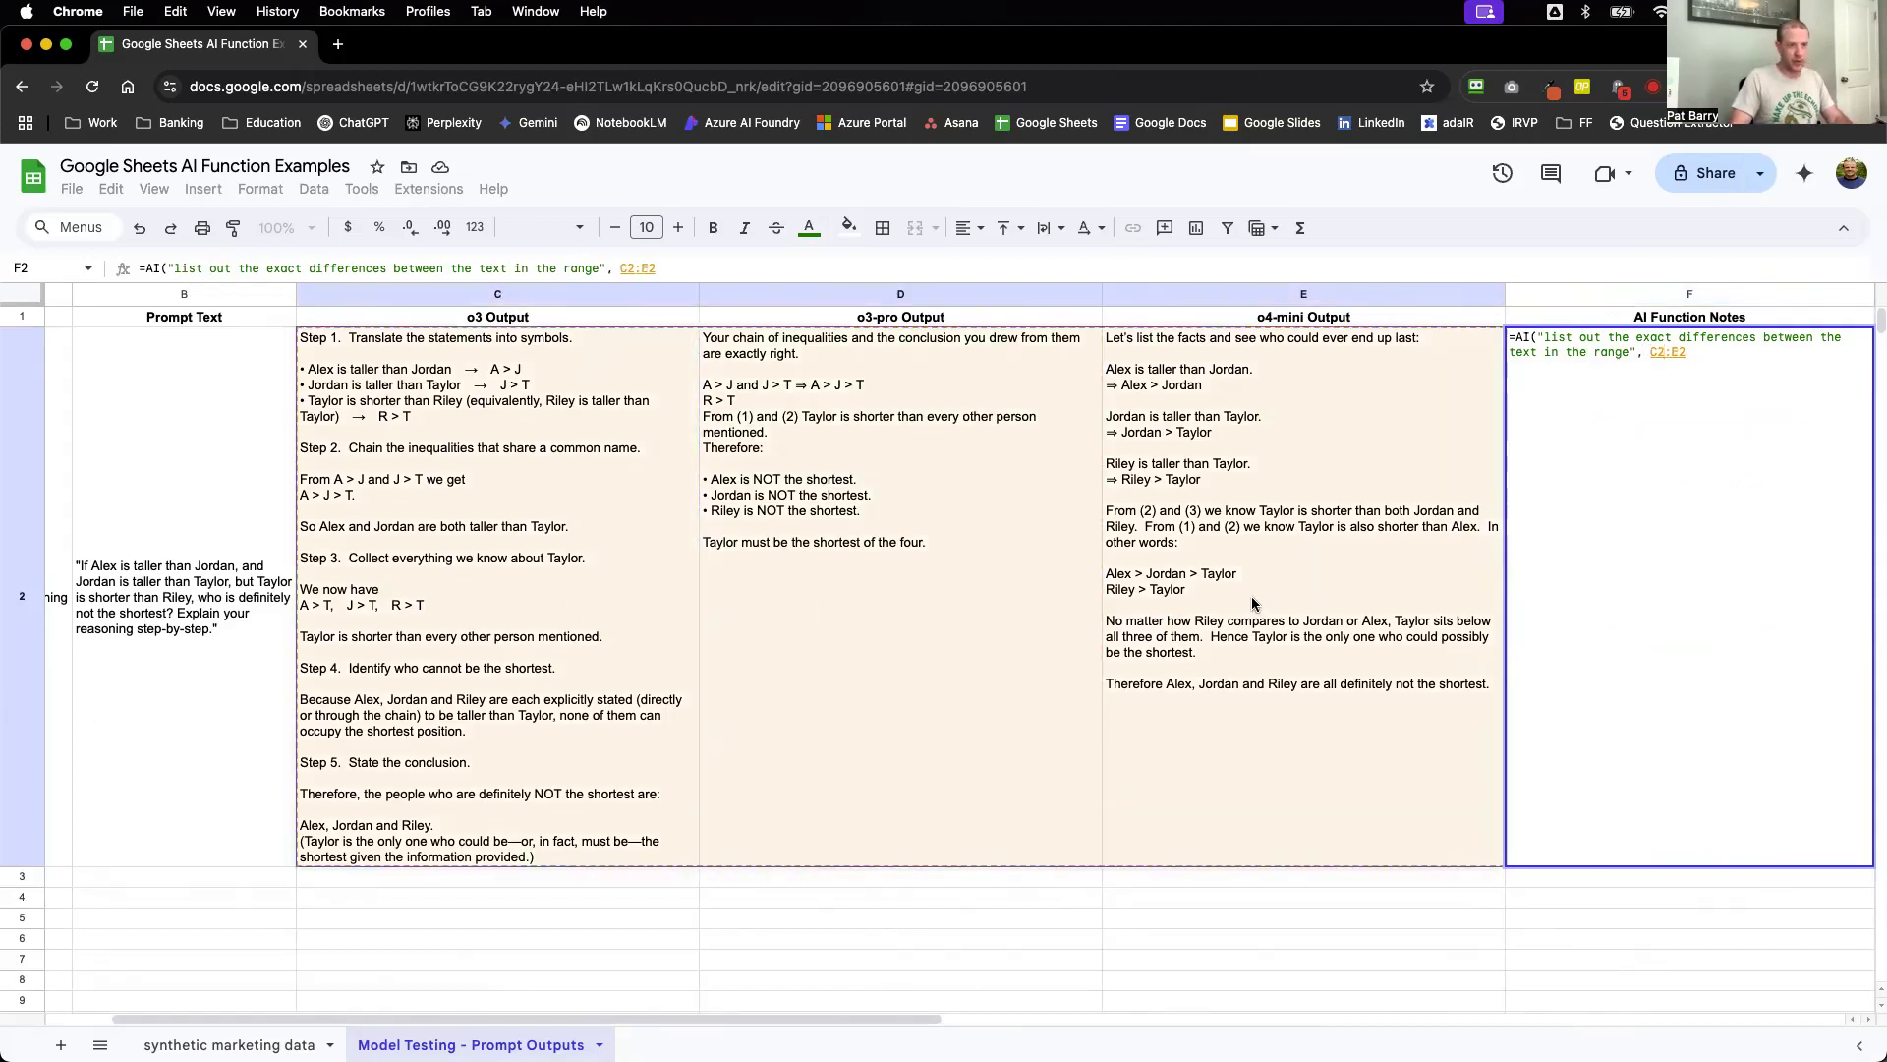
text())
key(Return)
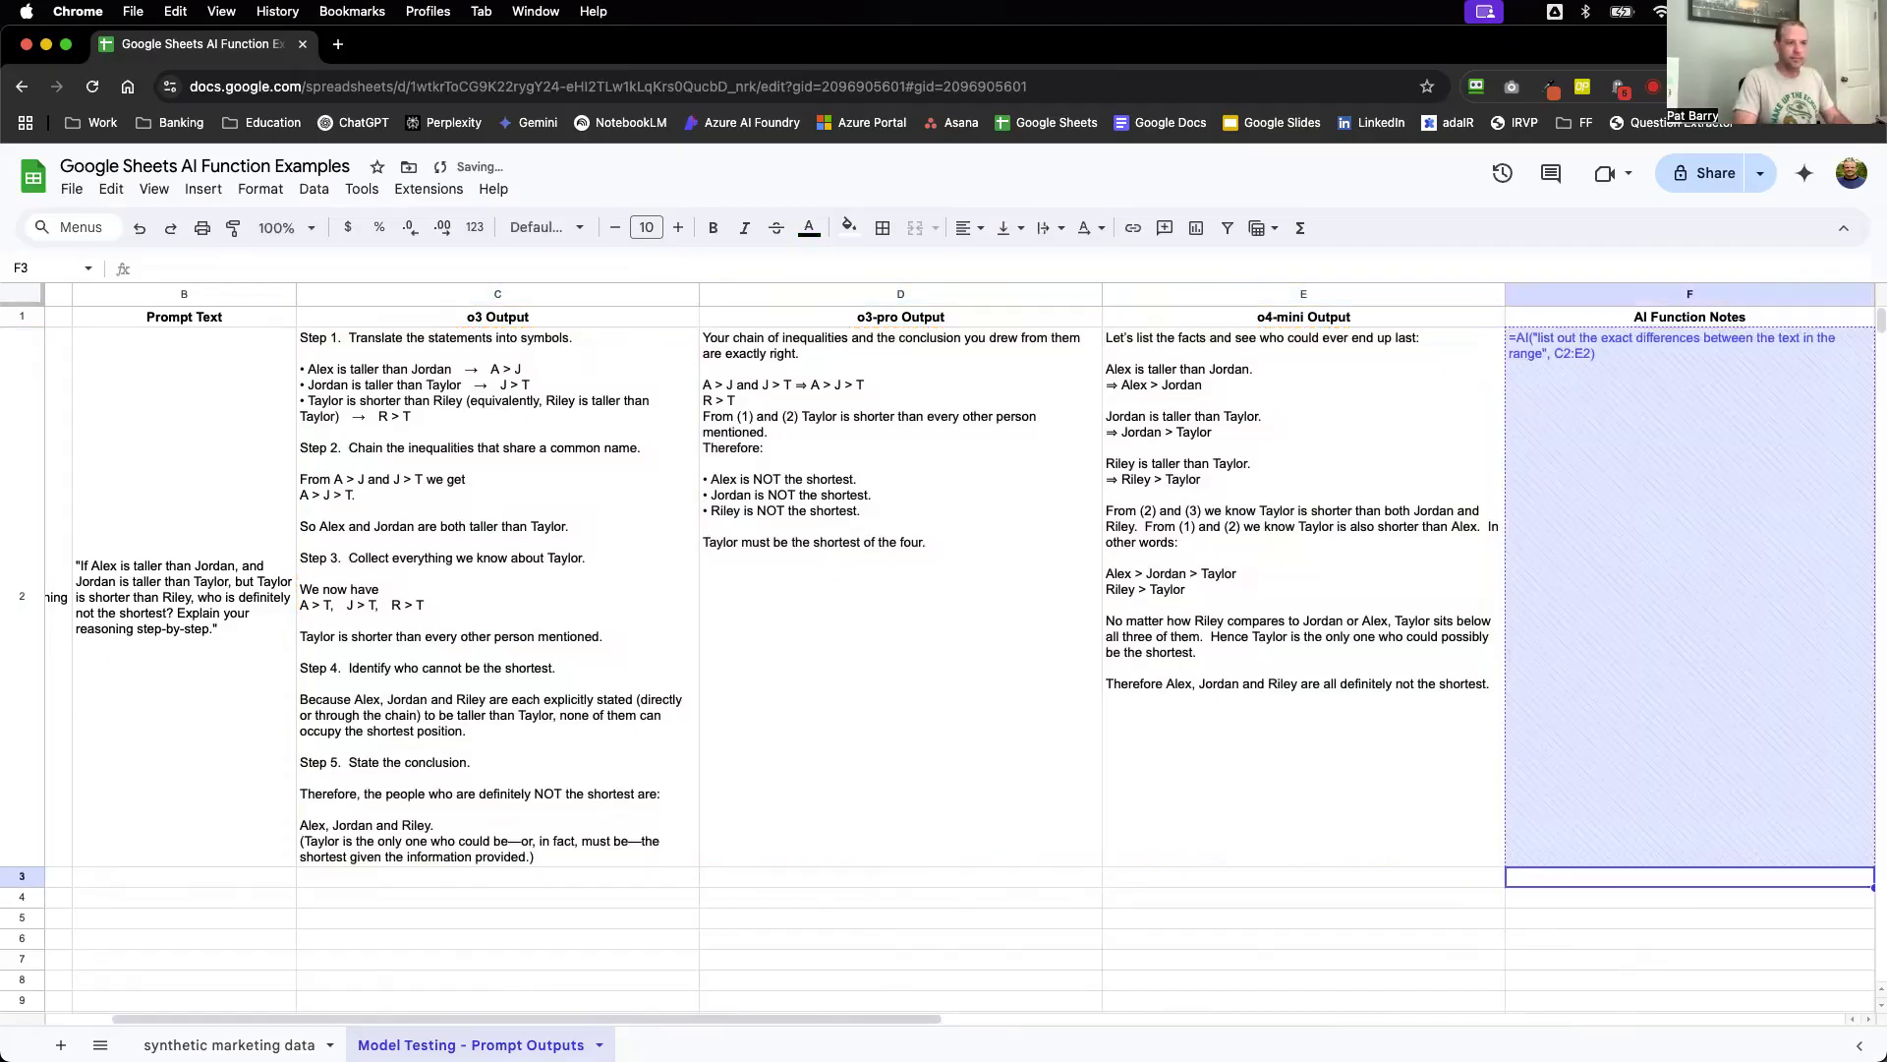
click(1521, 884)
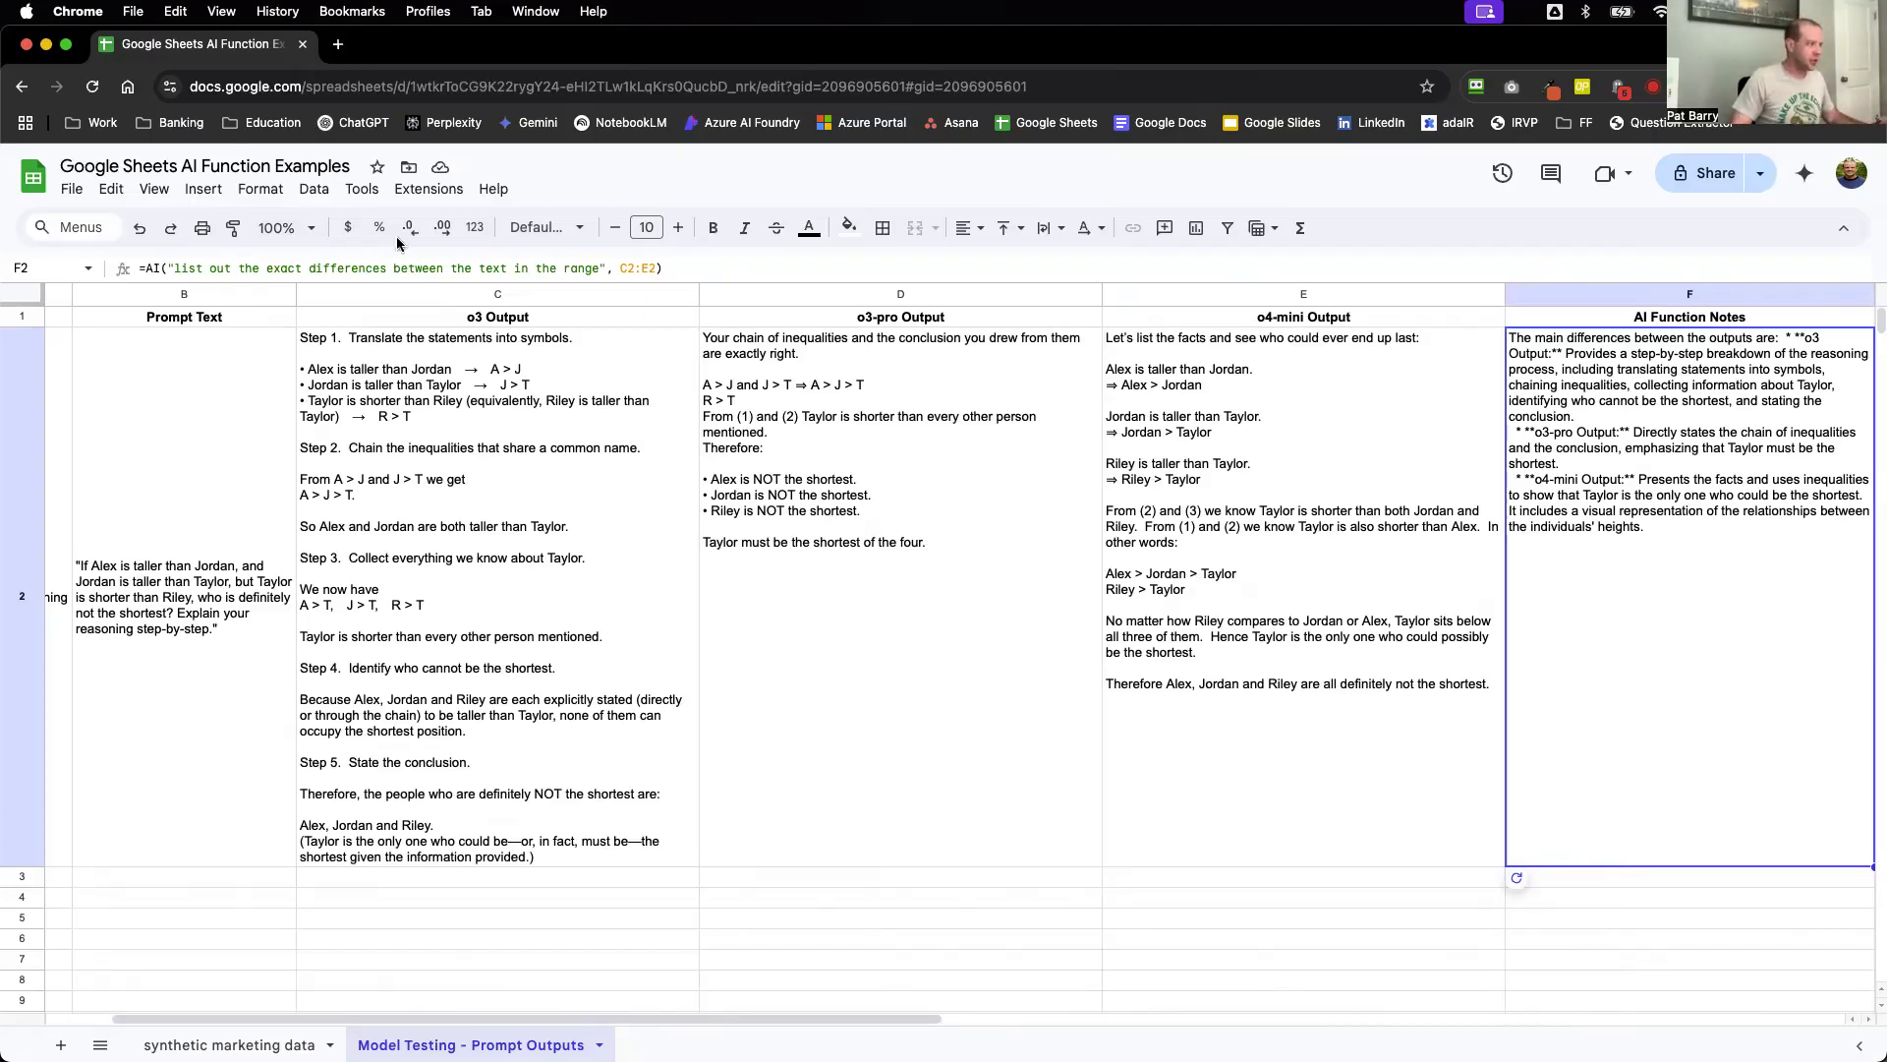
Change the F2 prompt to "summarize the differences between the text in the range" and generate the AI output again.
drag(302, 268, 175, 268)
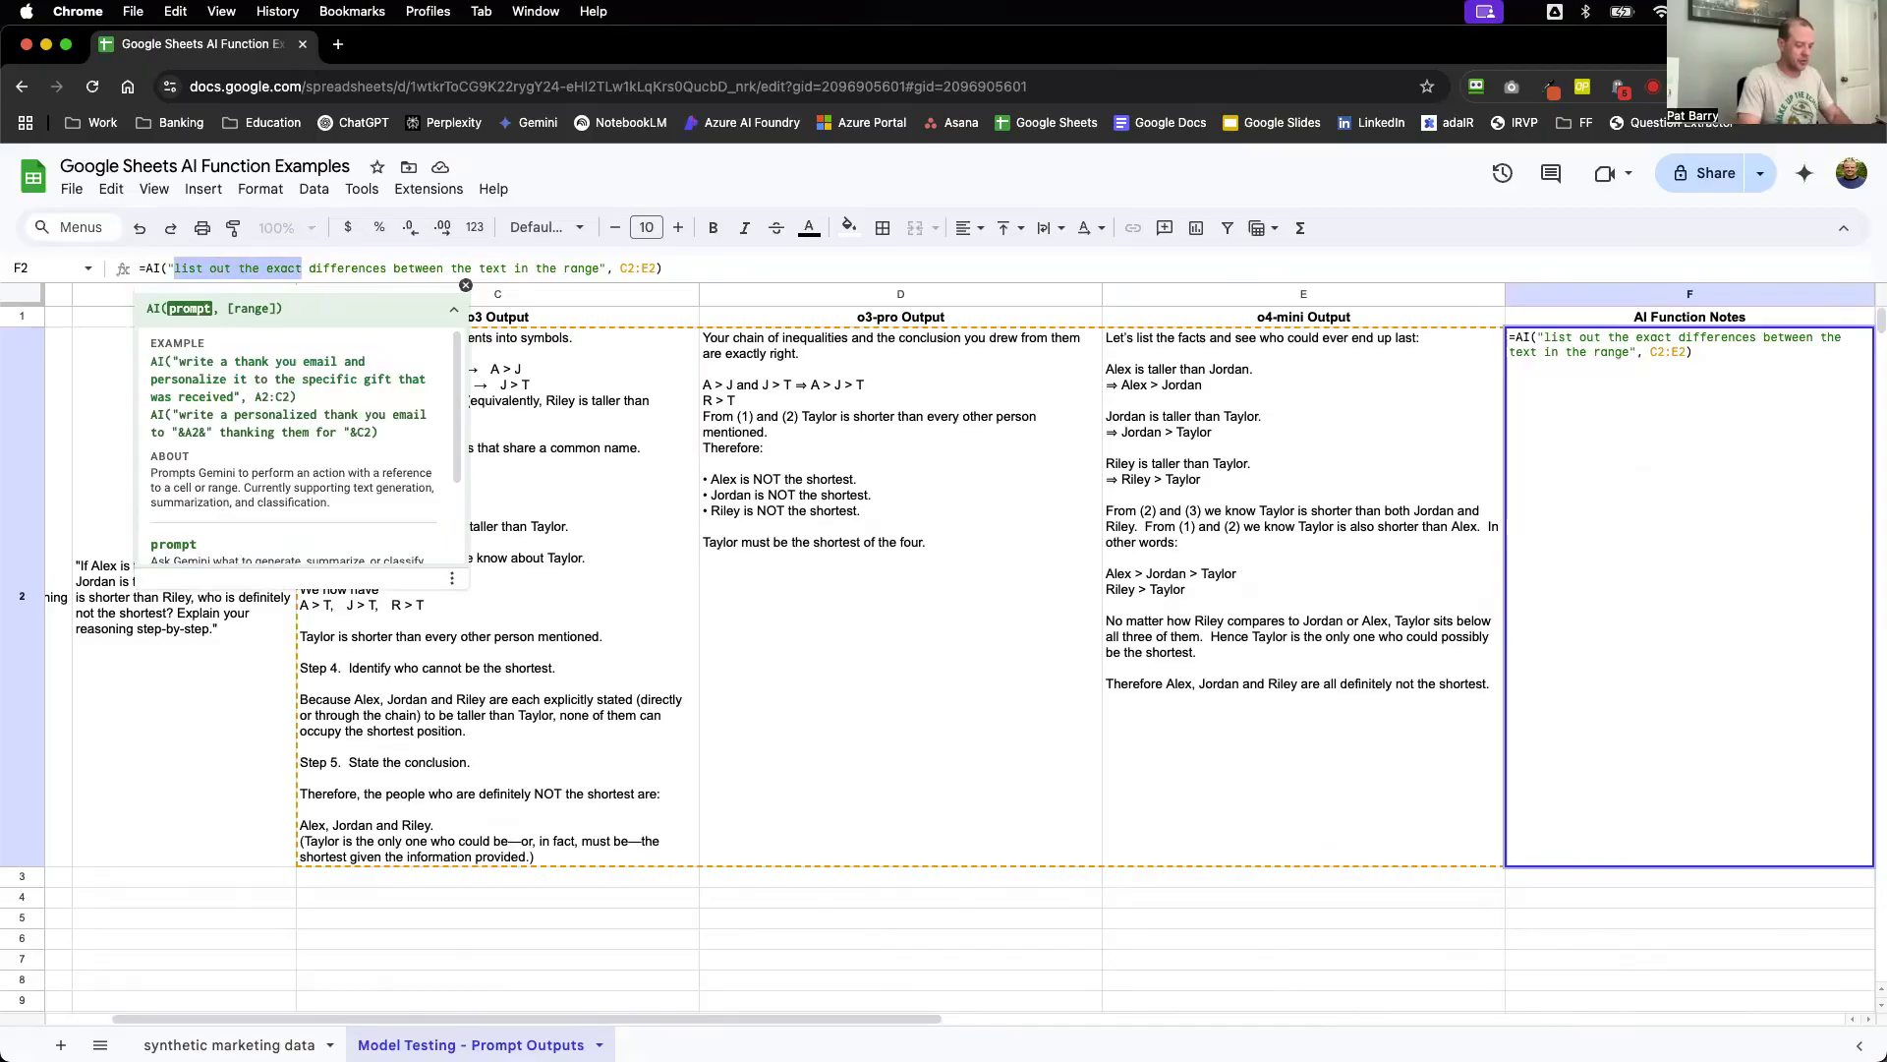
text(summarize the)
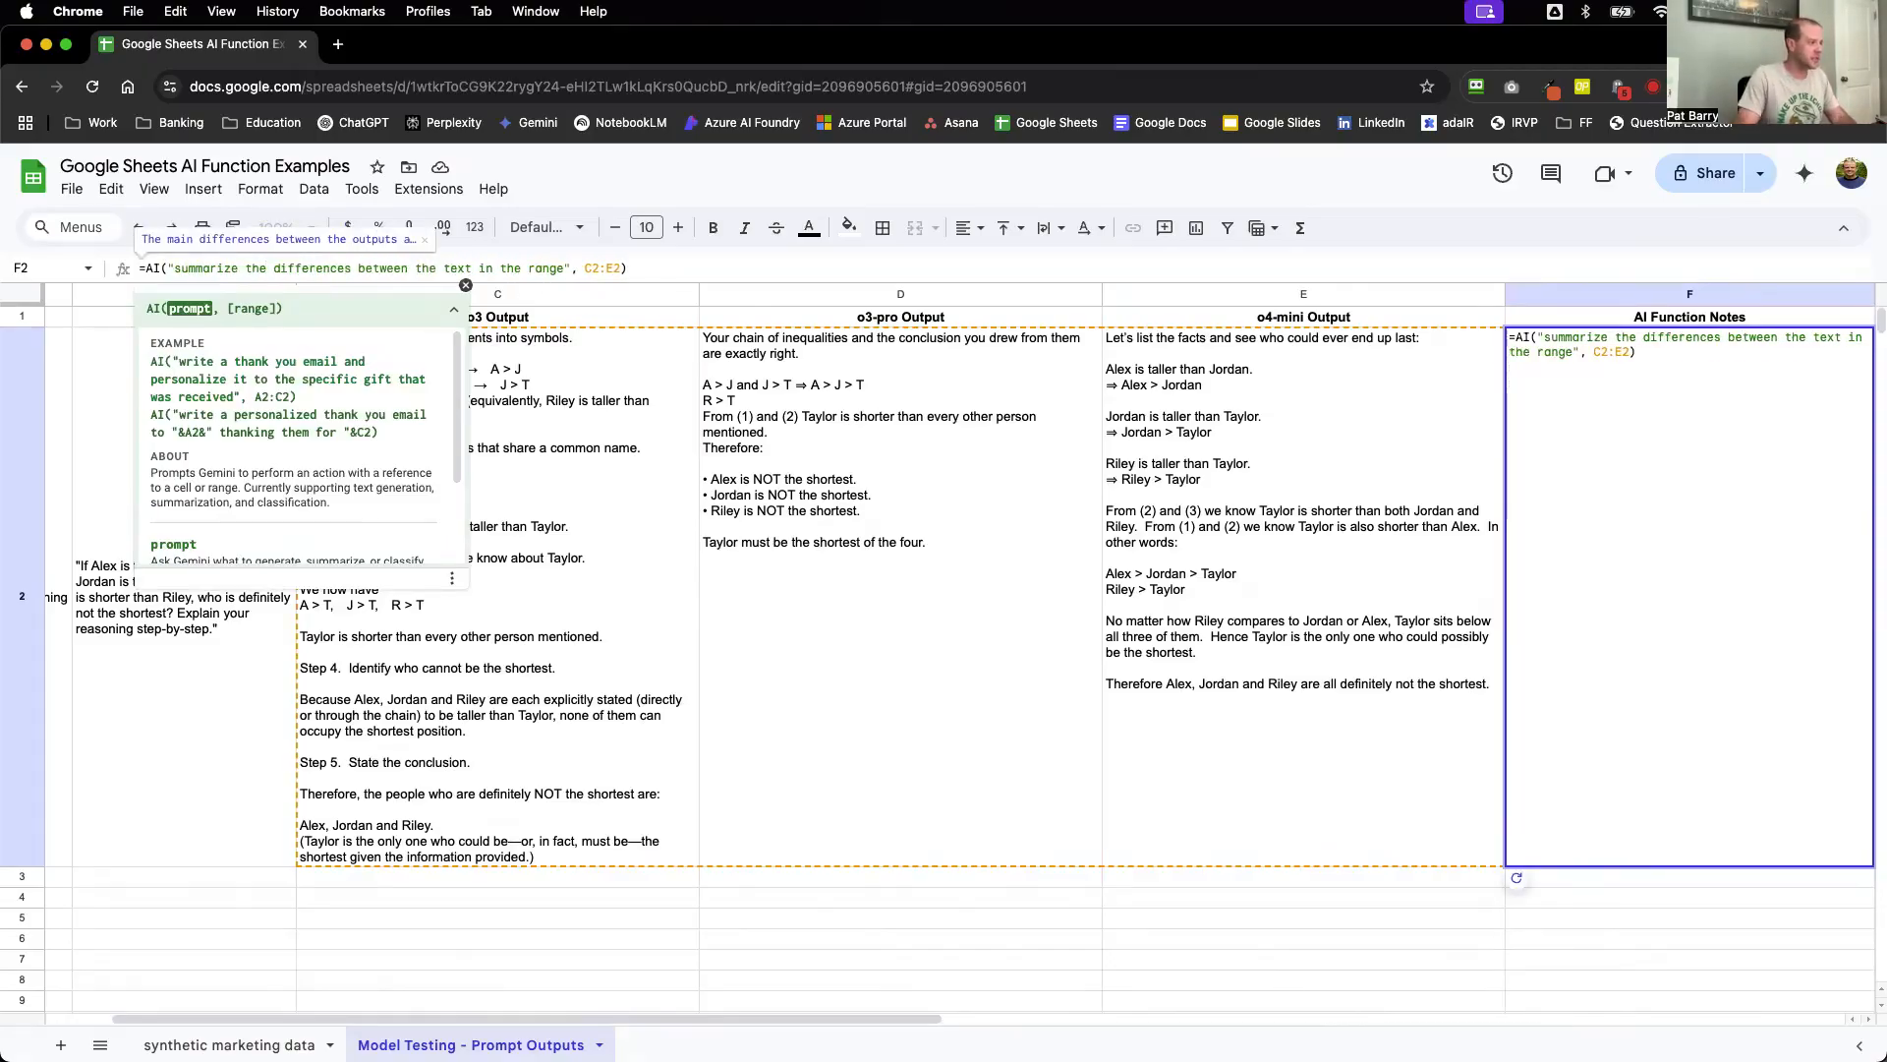
key(Return)
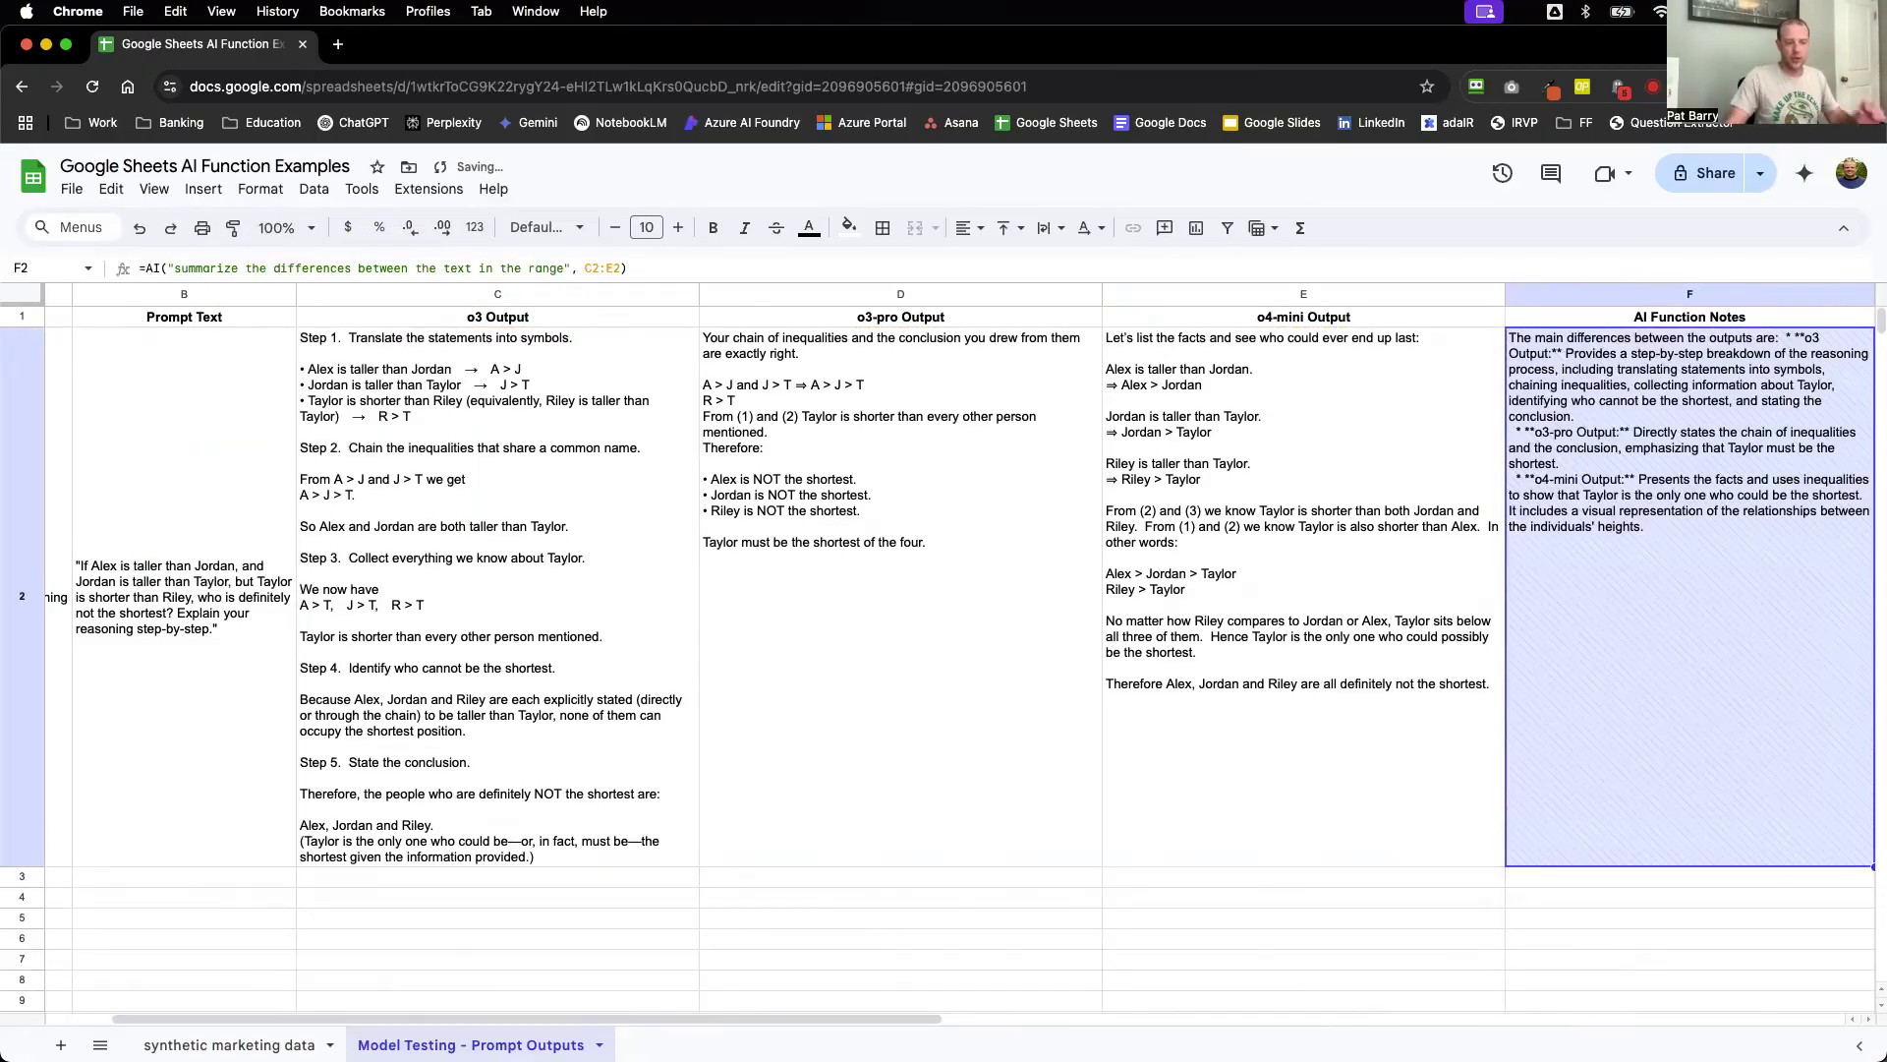
click(1540, 887)
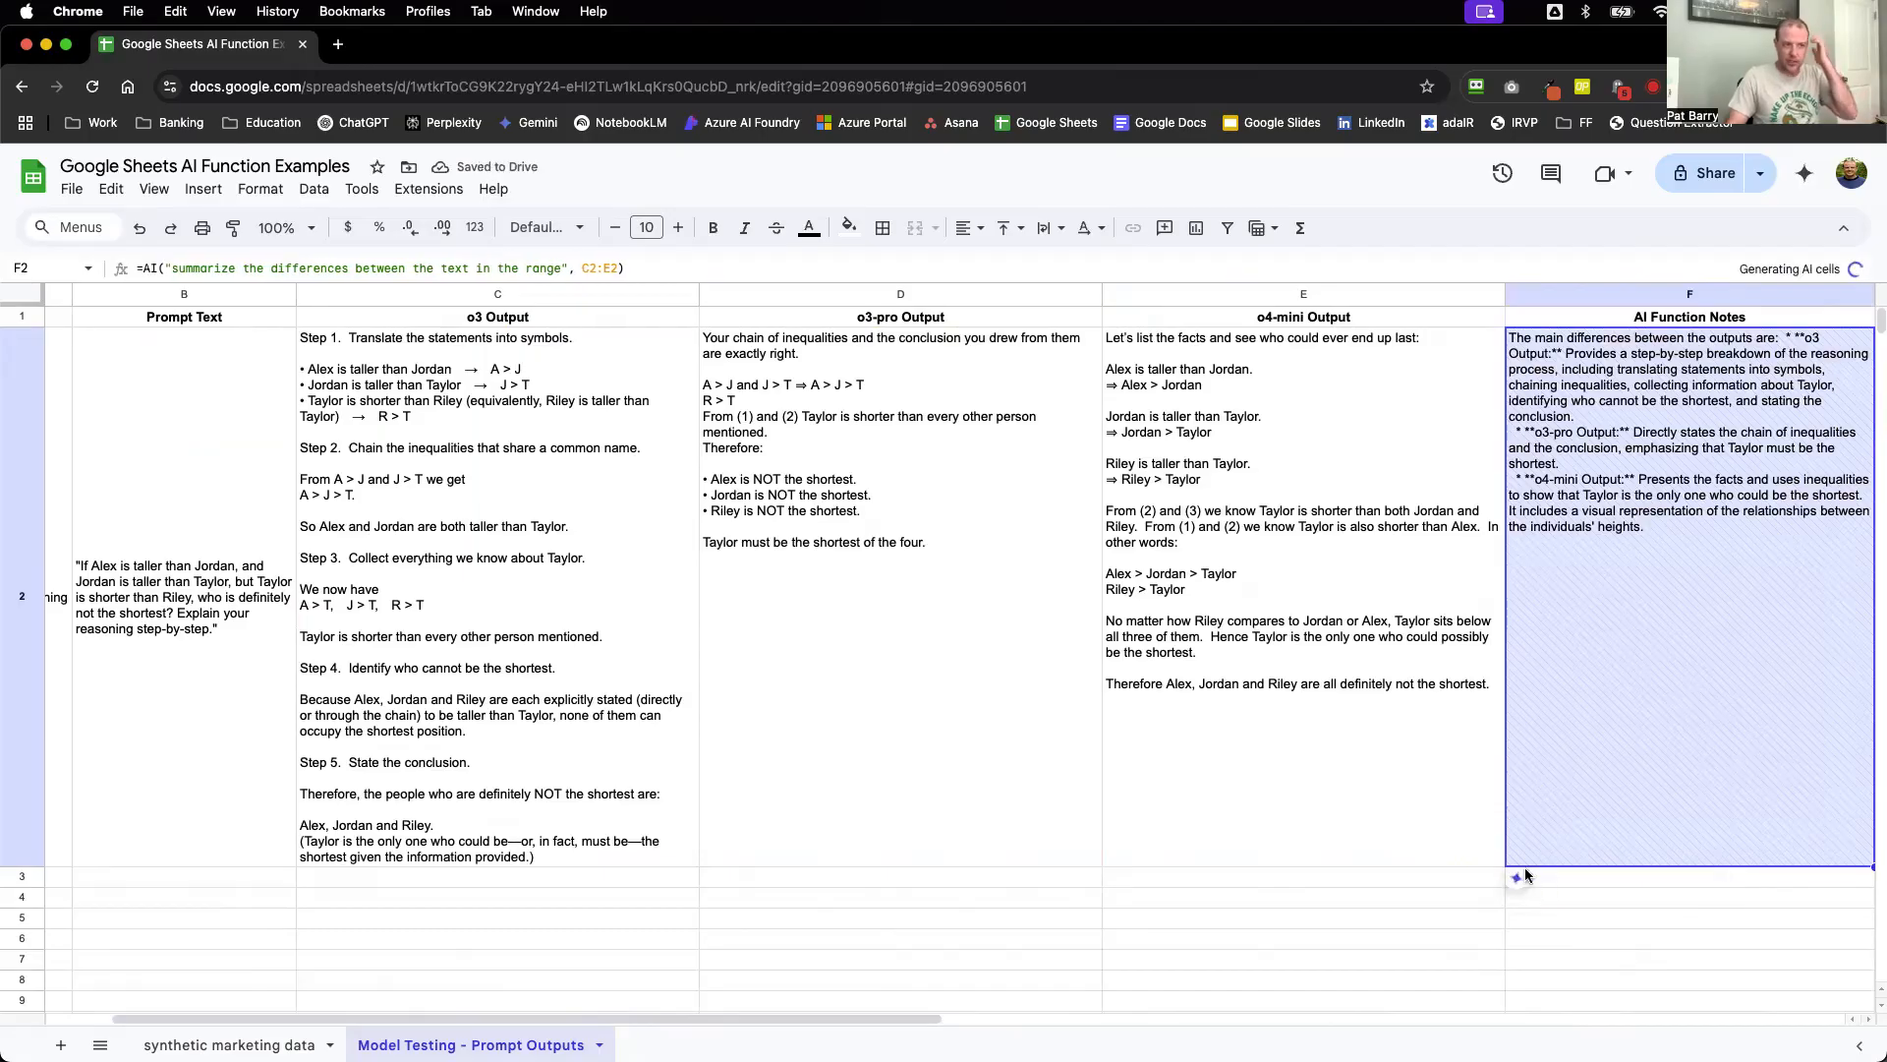